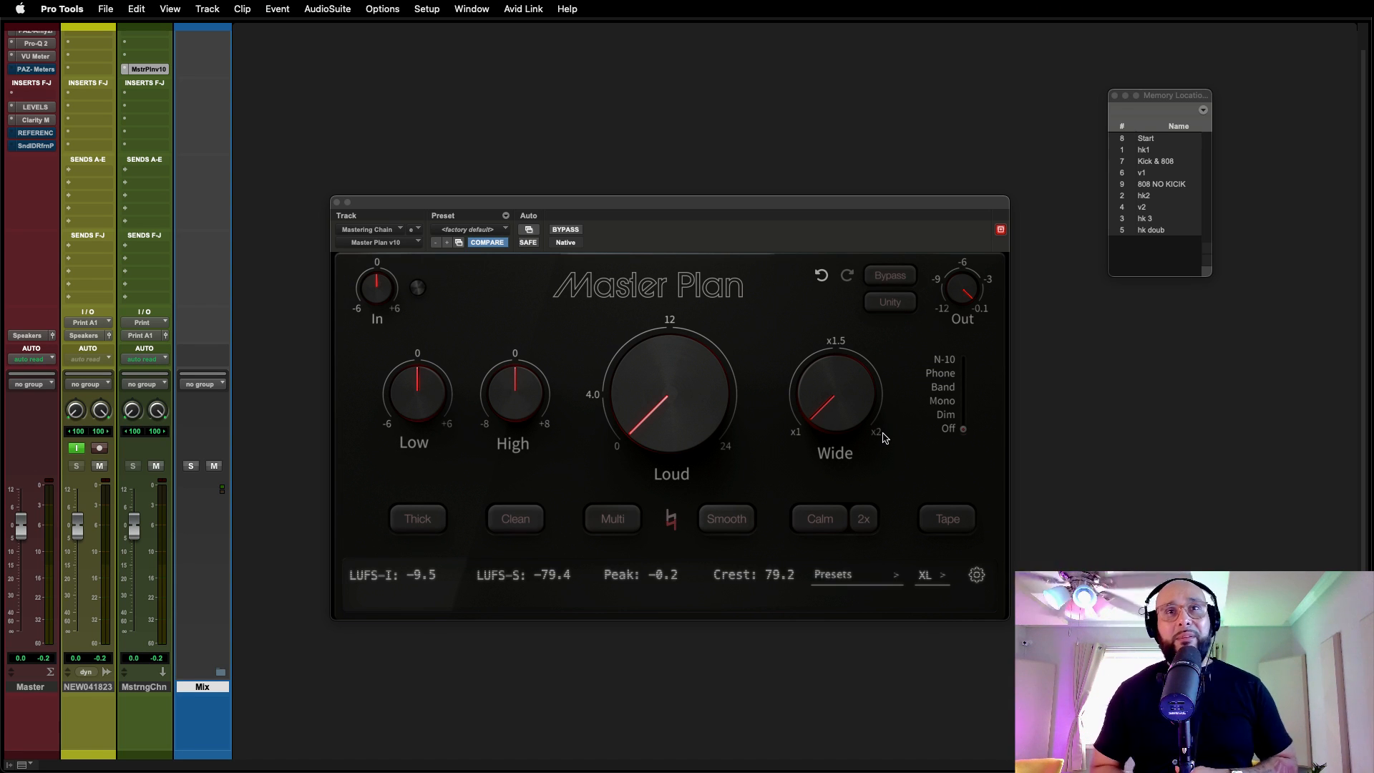
Step: Switch the Thick saturation circuit on and back off
left_click(425, 518)
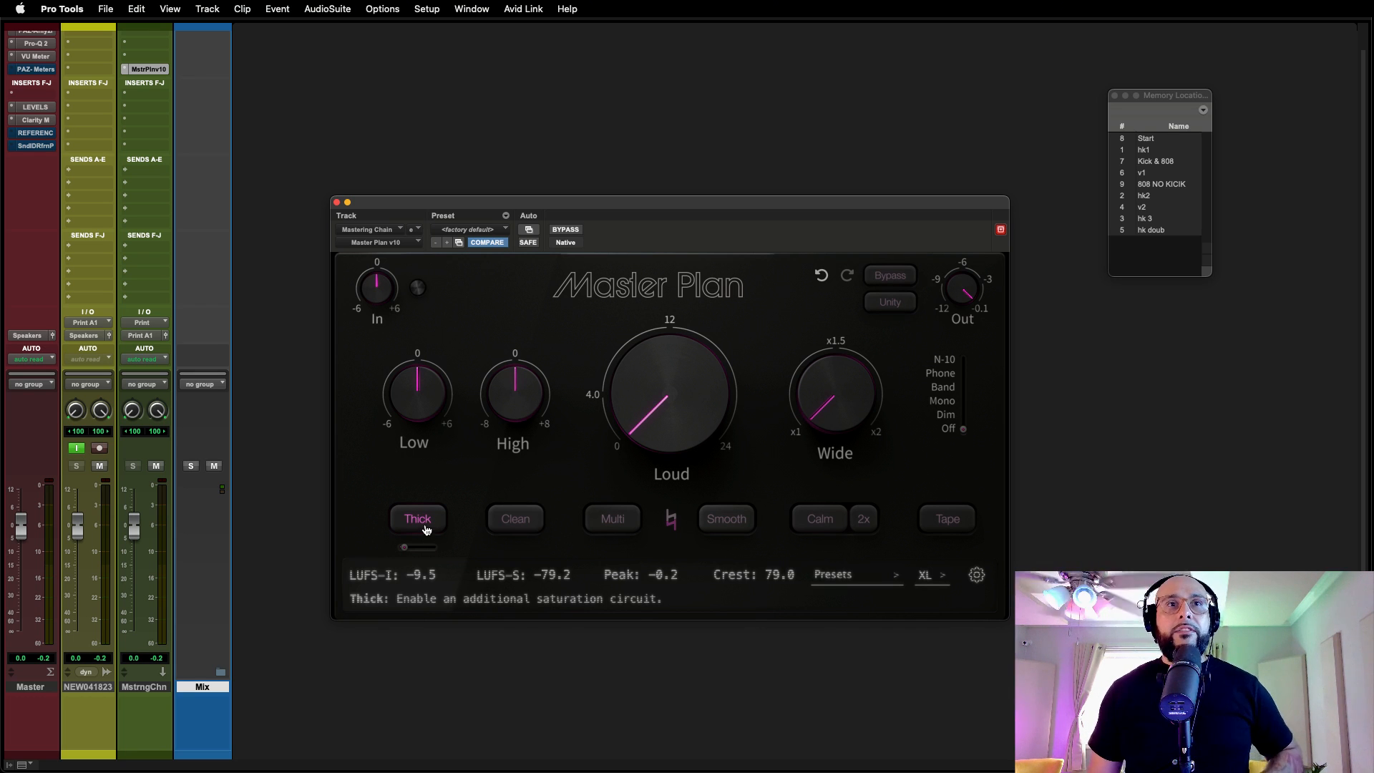
left_click(425, 524)
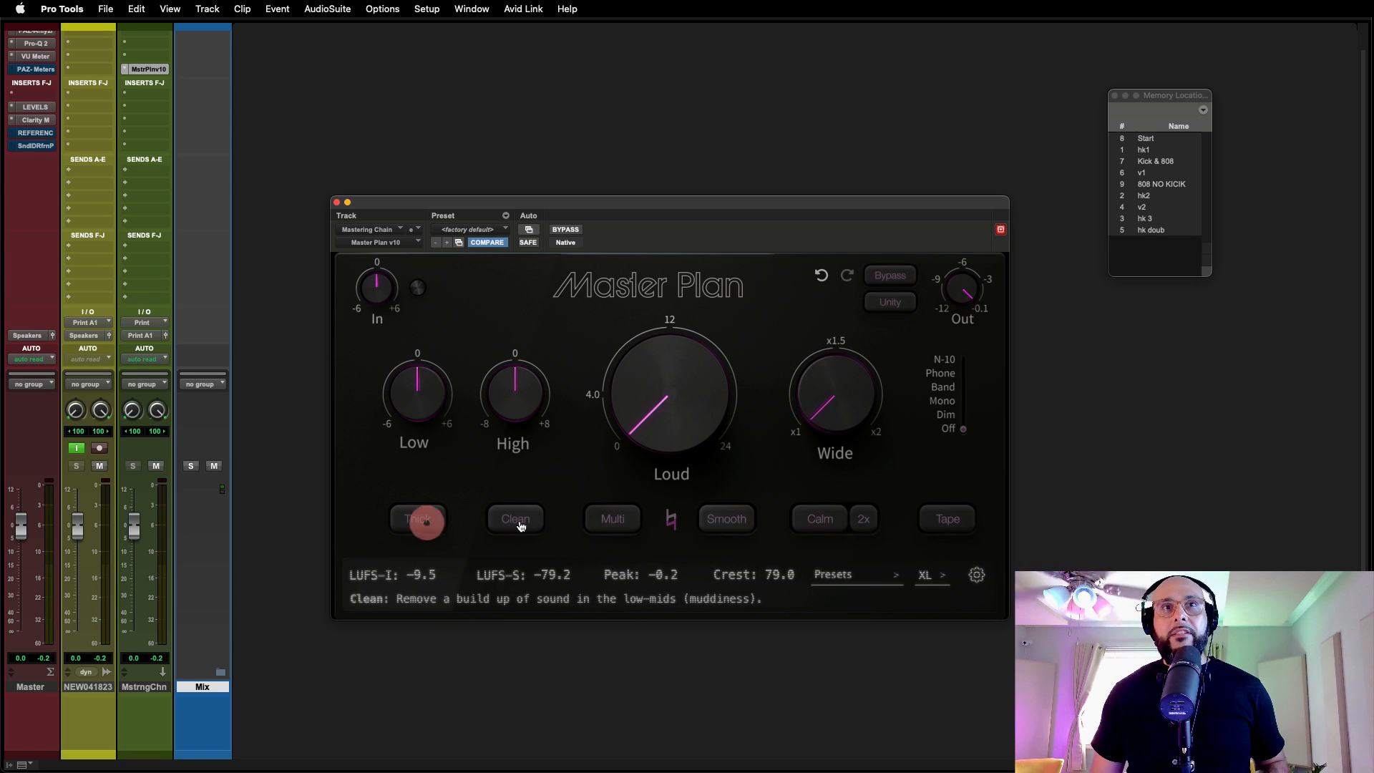
Step: Enable Clean, lower its mix to about 55% and on down to the minimum, and switch Clean back off
left_click(520, 525)
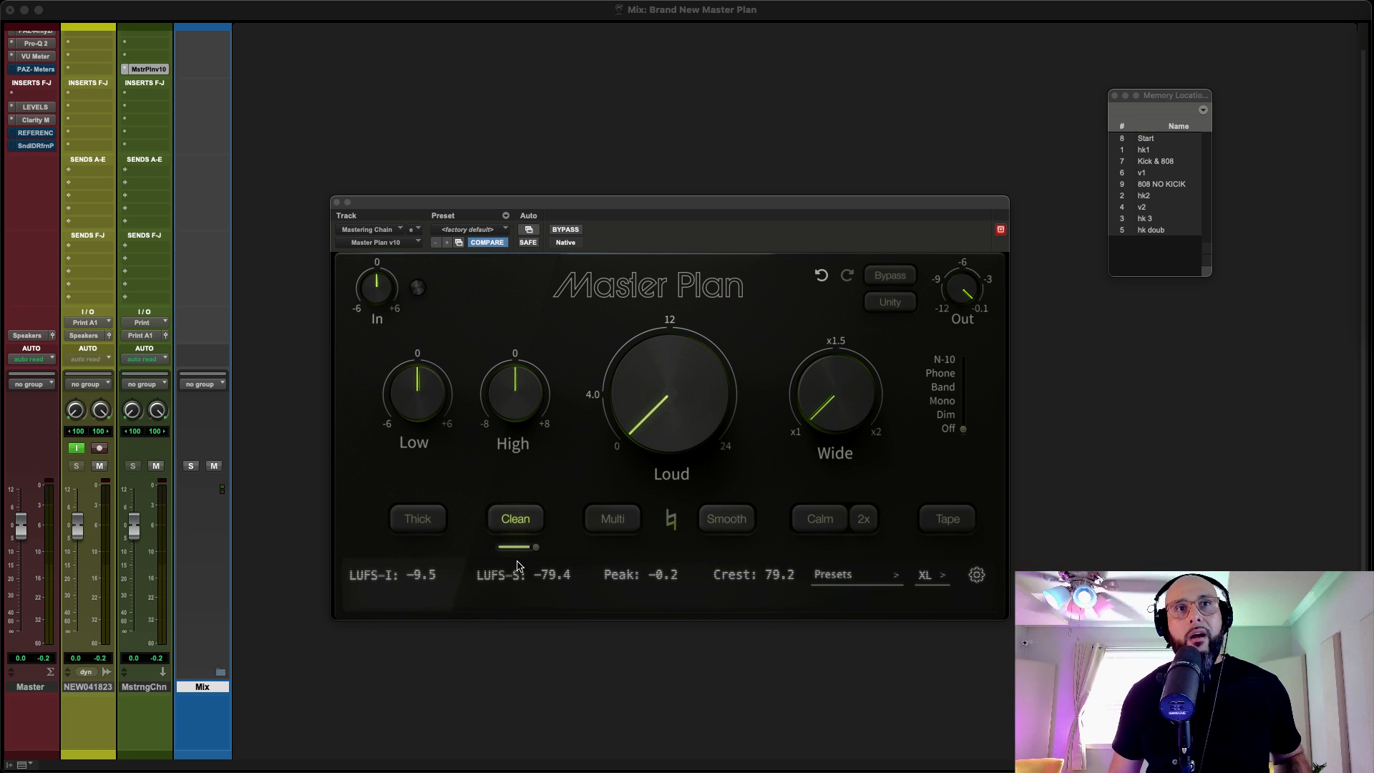
mouse_move(536, 549)
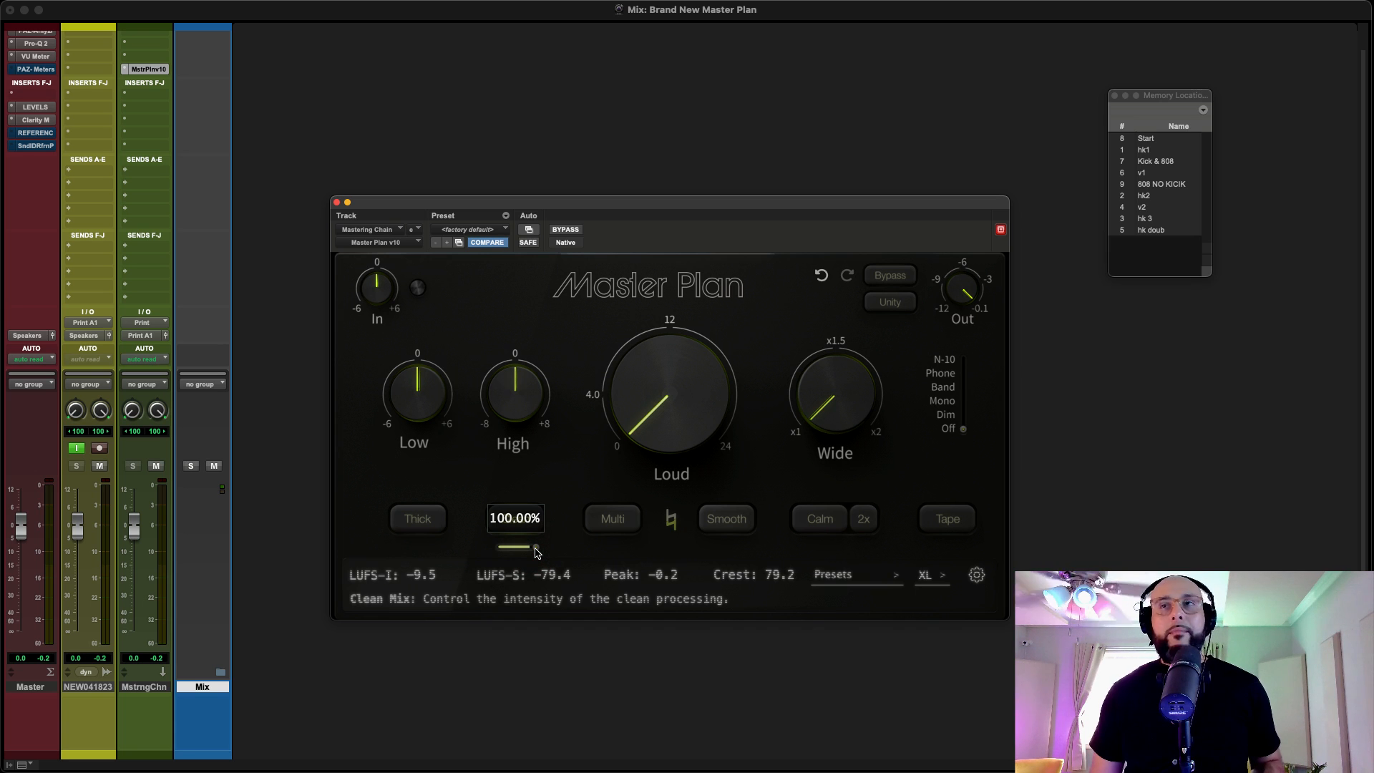
left_click_drag(536, 549, 518, 548)
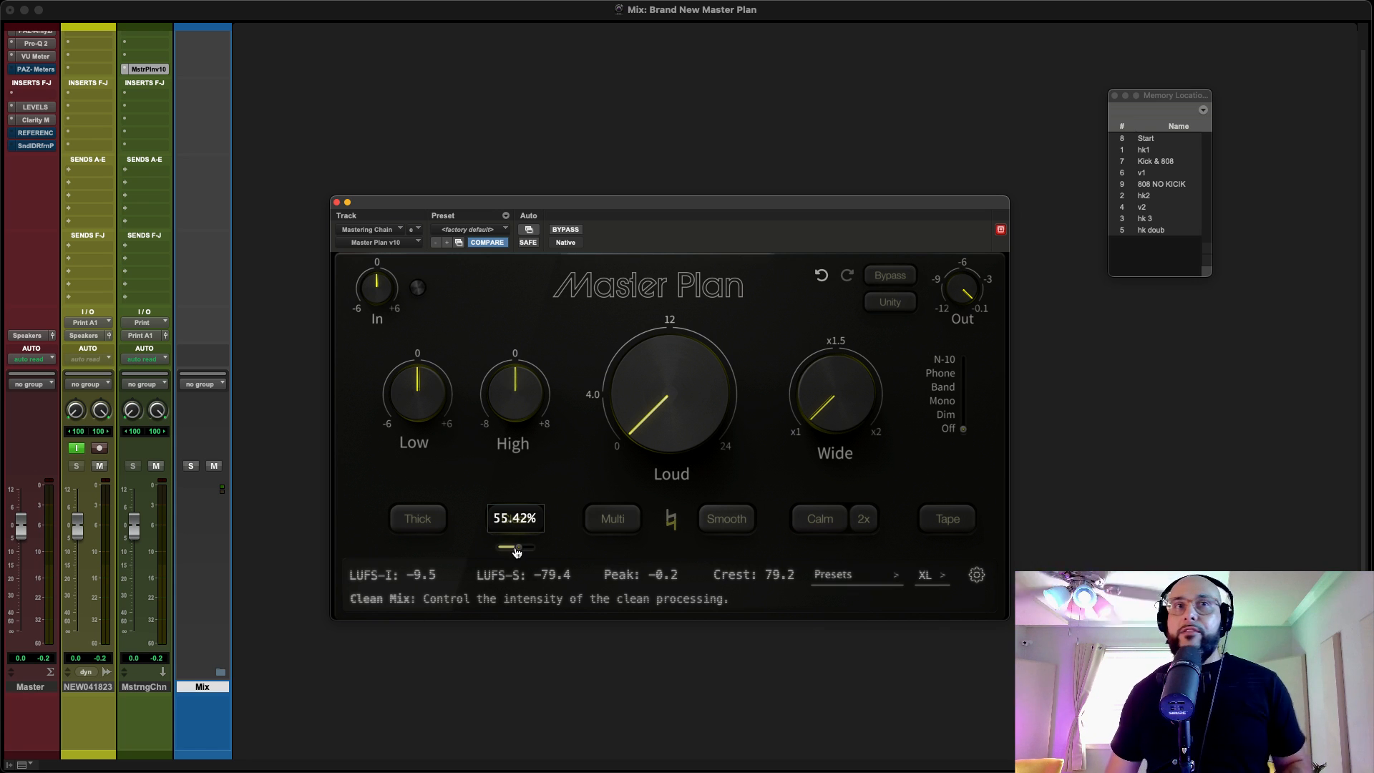
left_click_drag(518, 549, 489, 546)
left_click(484, 544)
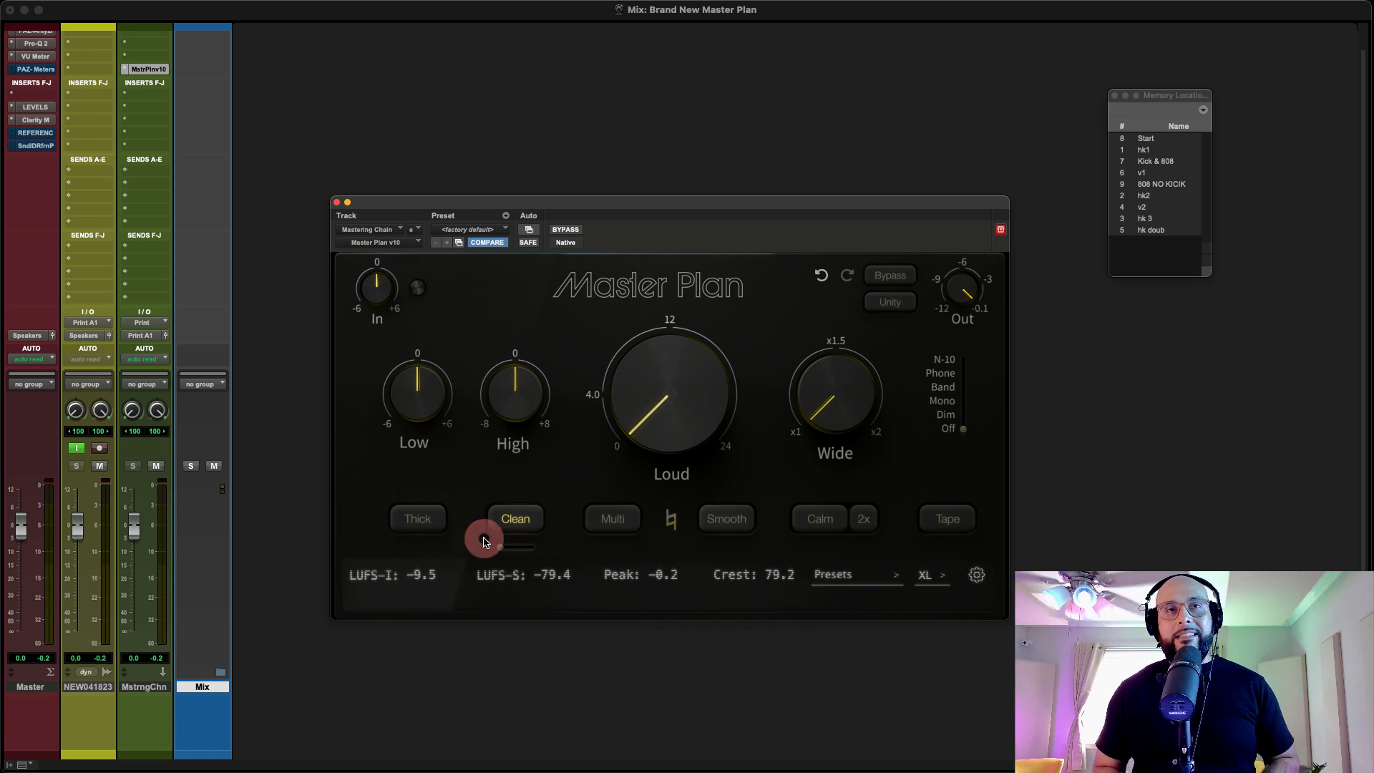
mouse_move(499, 549)
left_mouse_down()
mouse_move(541, 555)
mouse_move(486, 552)
left_mouse_up()
left_click(515, 524)
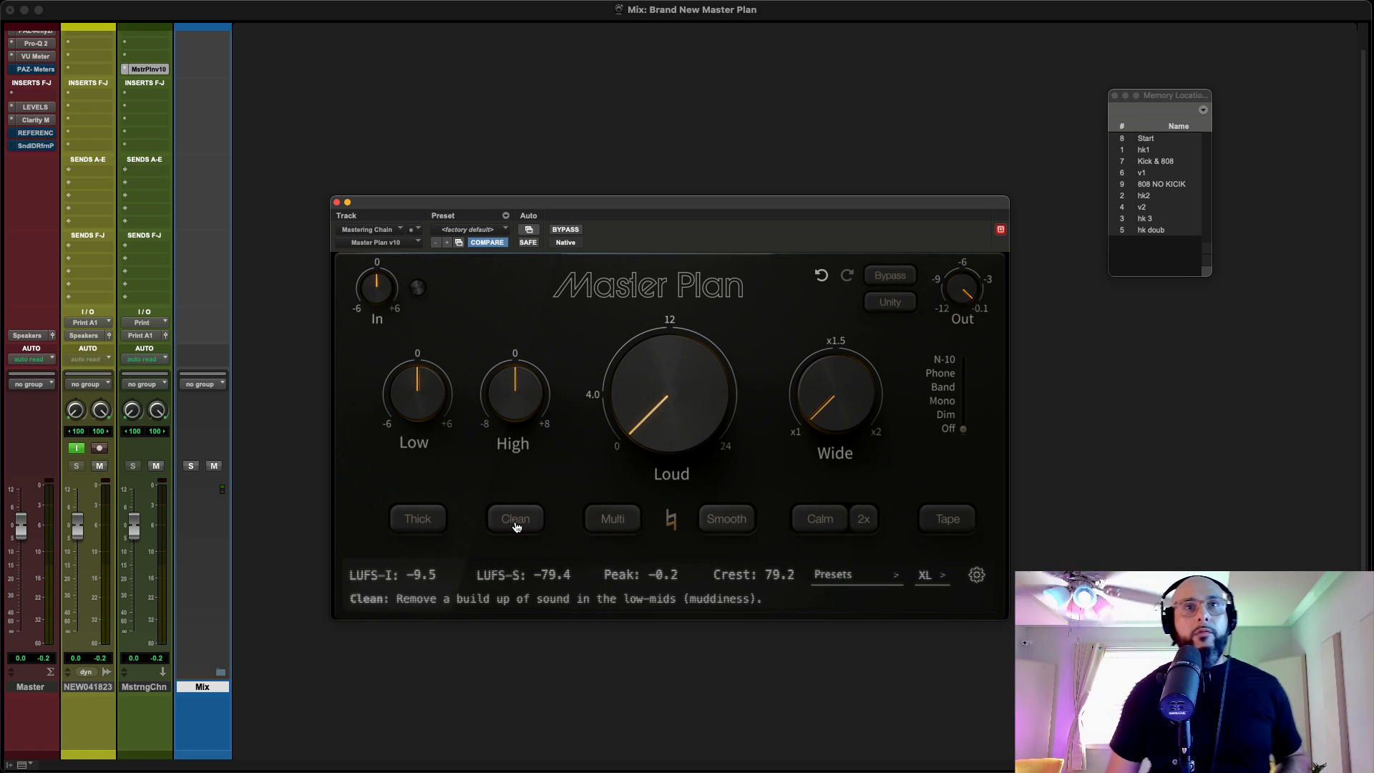
Step: Switch the Multi multi-band compressor on and back off, and briefly try the Smooth processing
left_click(625, 526)
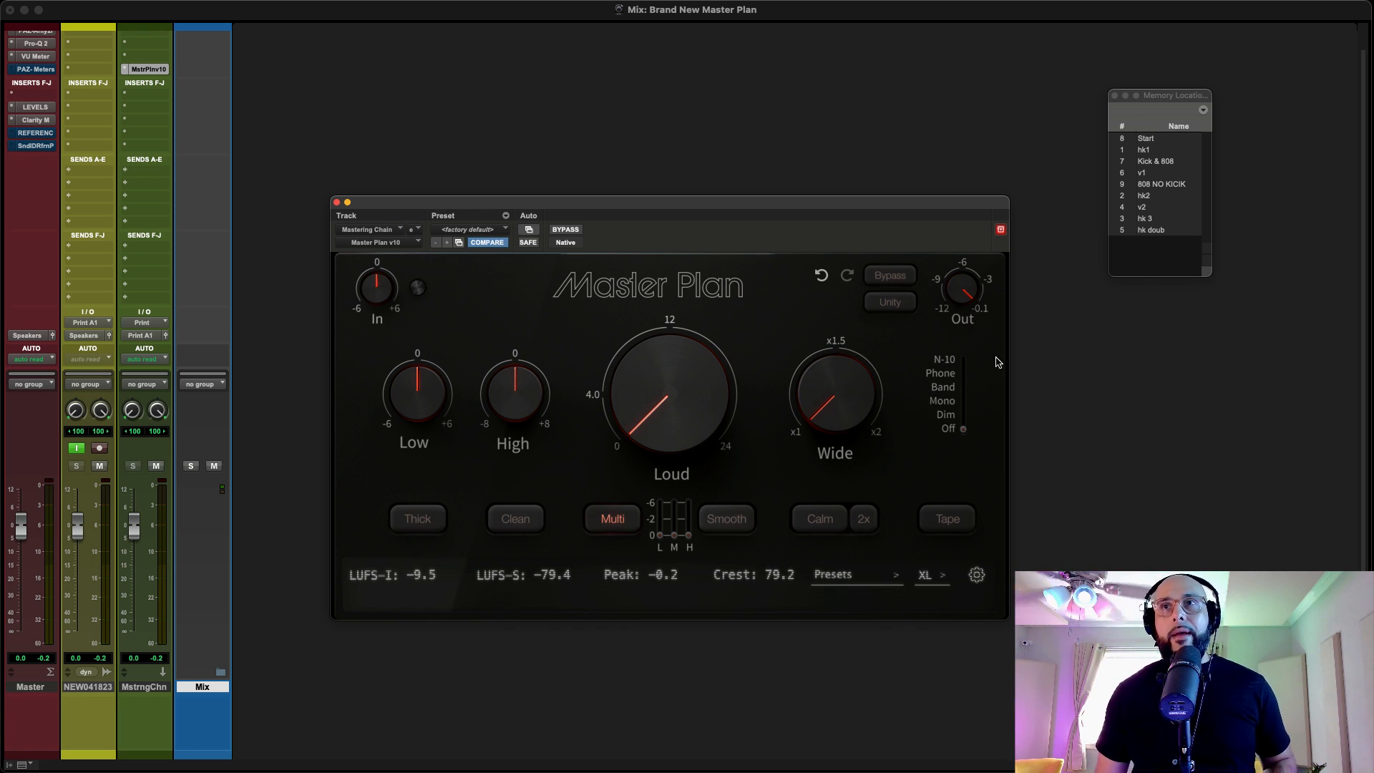
mouse_move(674, 514)
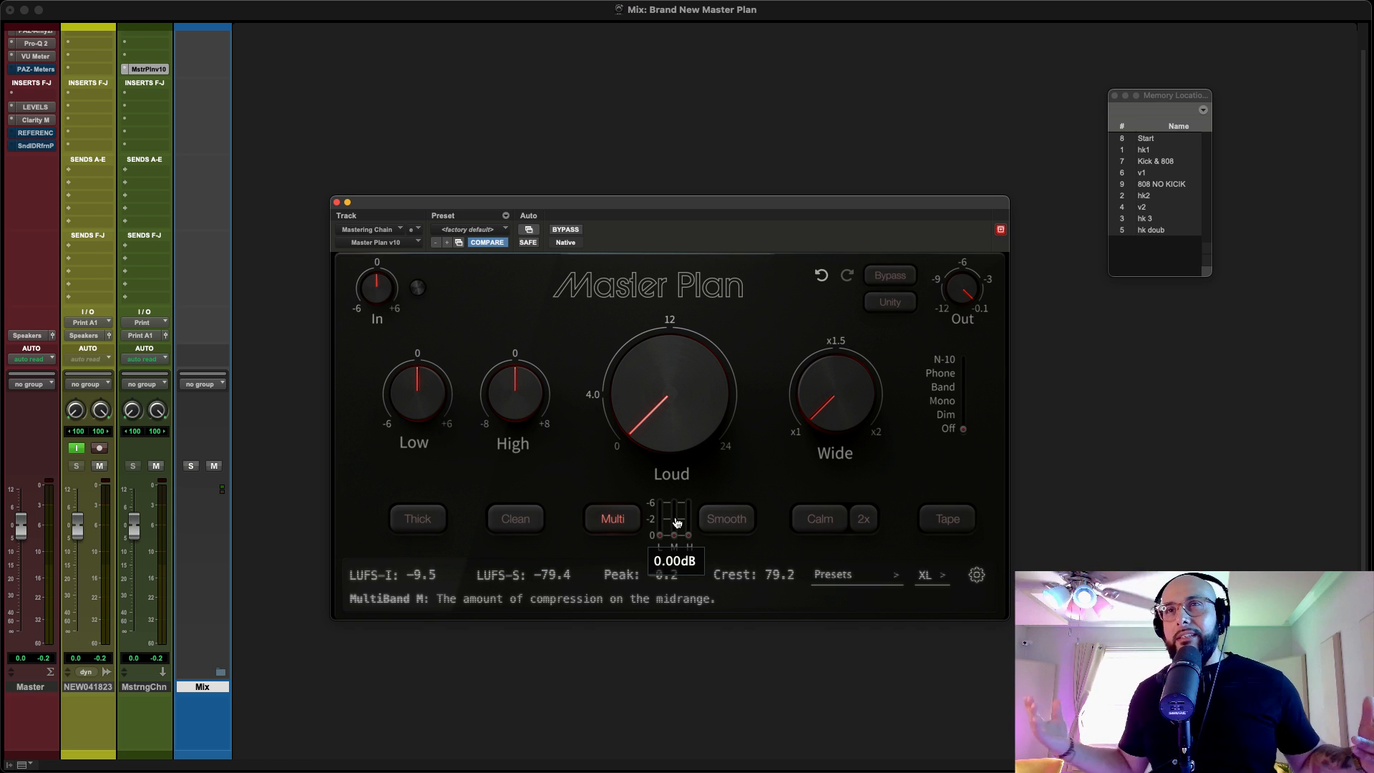
left_click(612, 519)
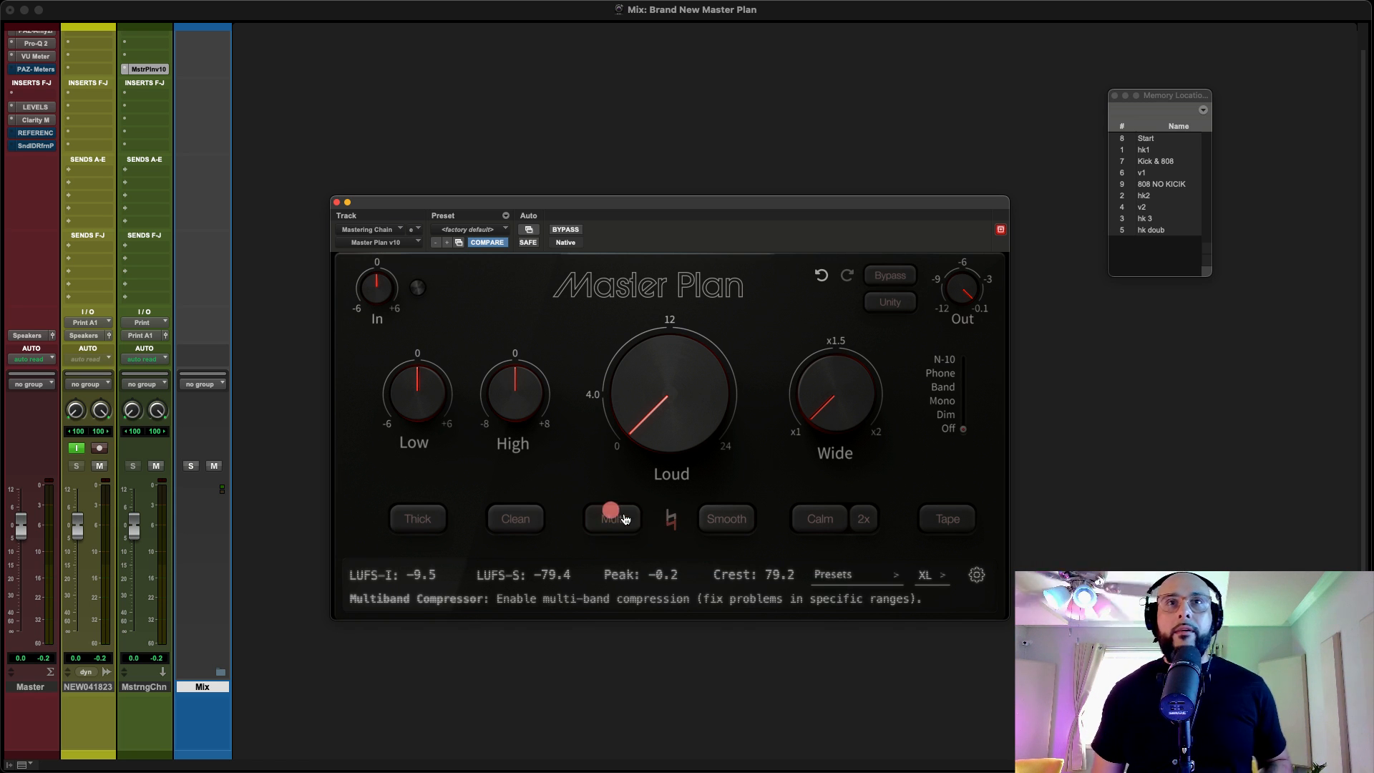
left_click(732, 519)
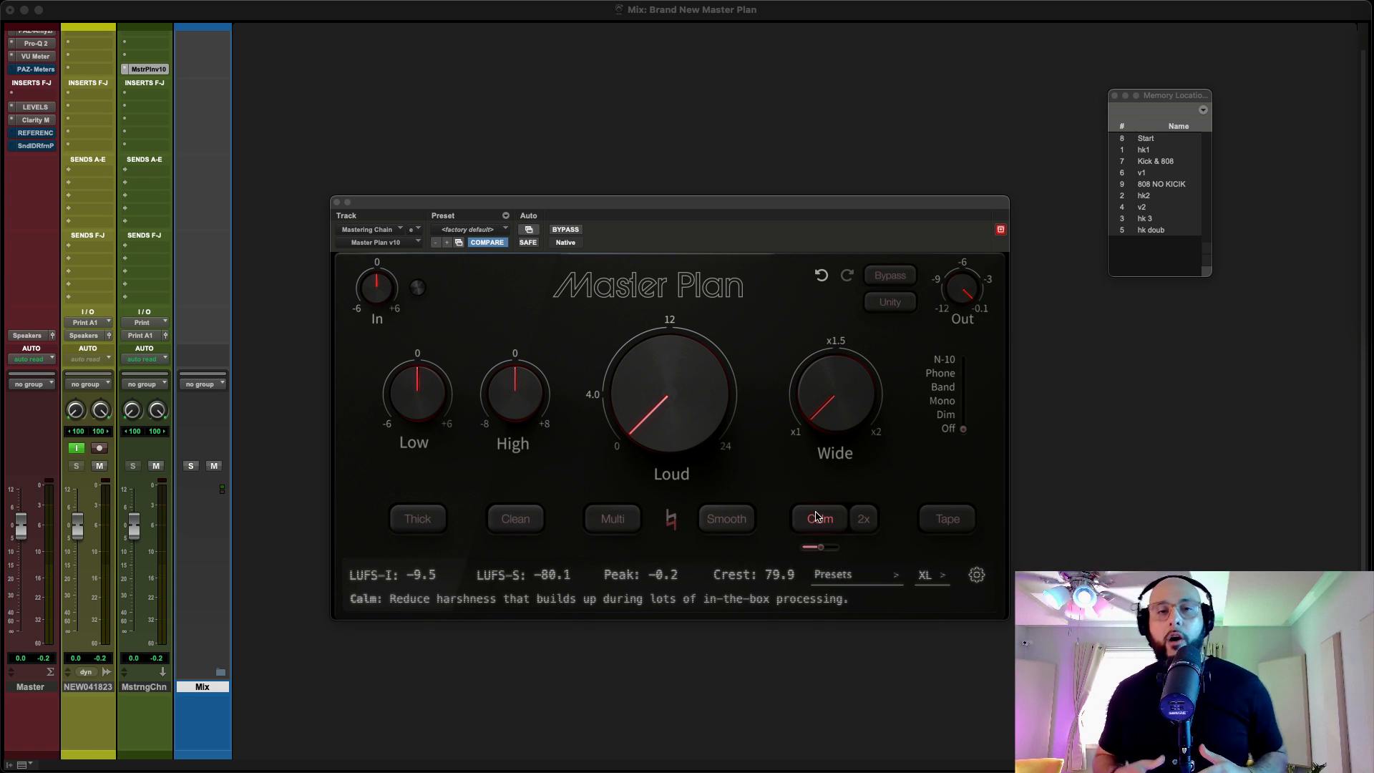
Step: Try the Calm processing, sweeping its amount up to about 100% and back down to the minimum
left_click(818, 520)
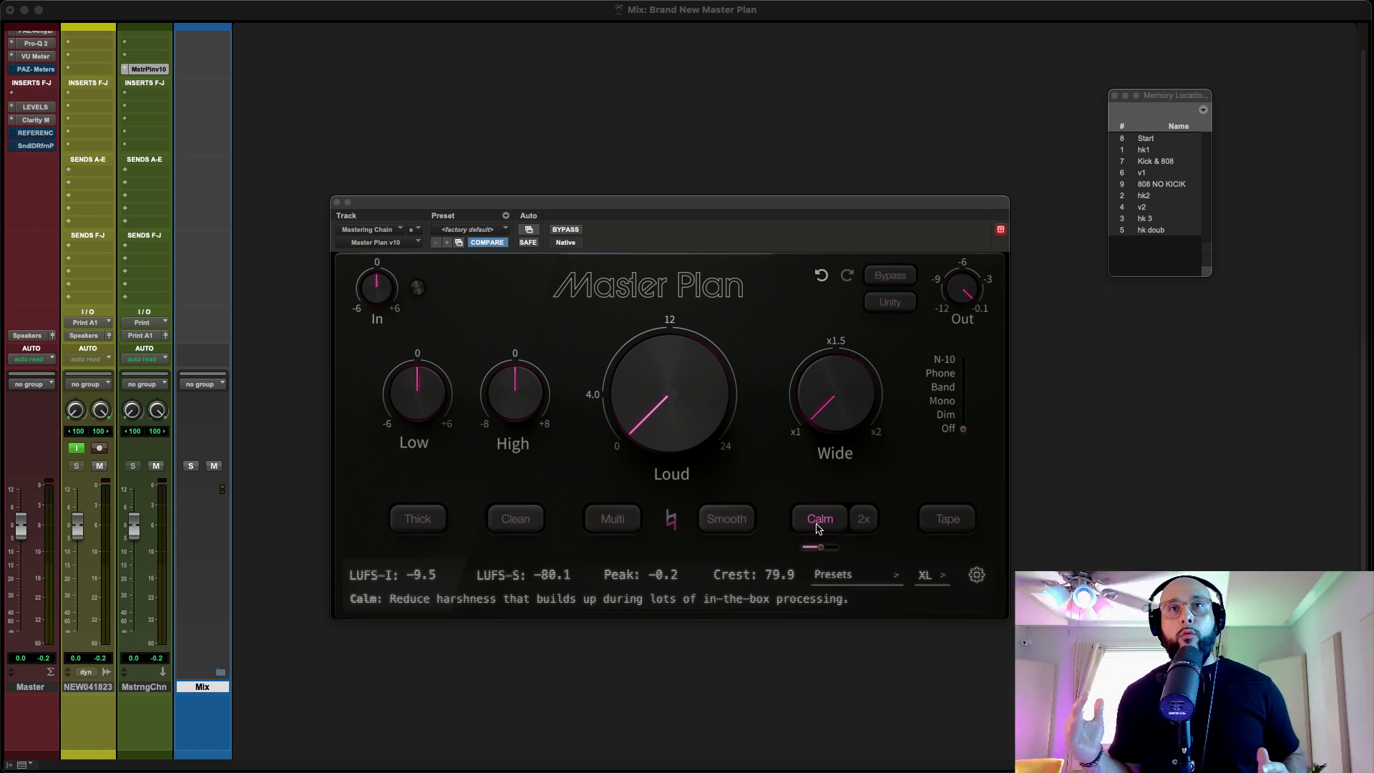
mouse_move(825, 548)
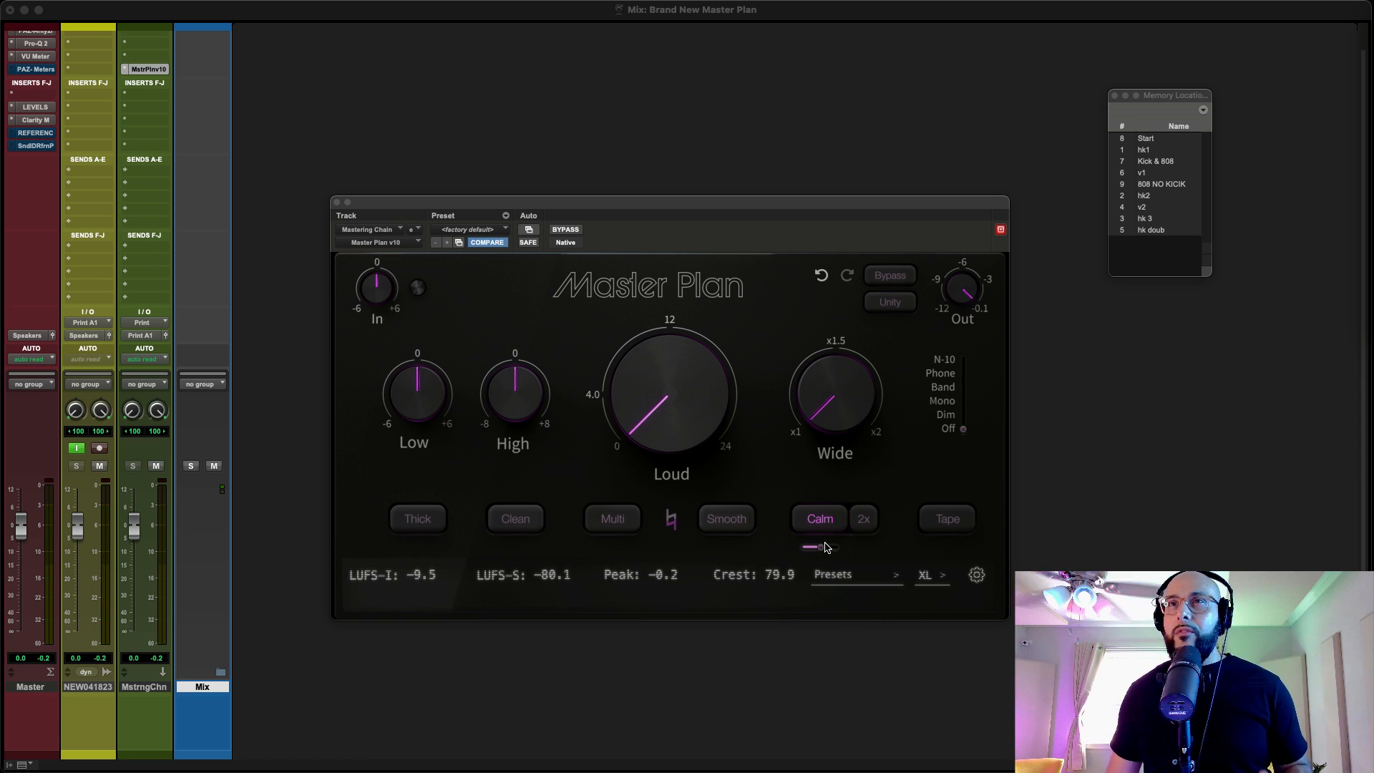
left_click_drag(825, 547, 884, 551)
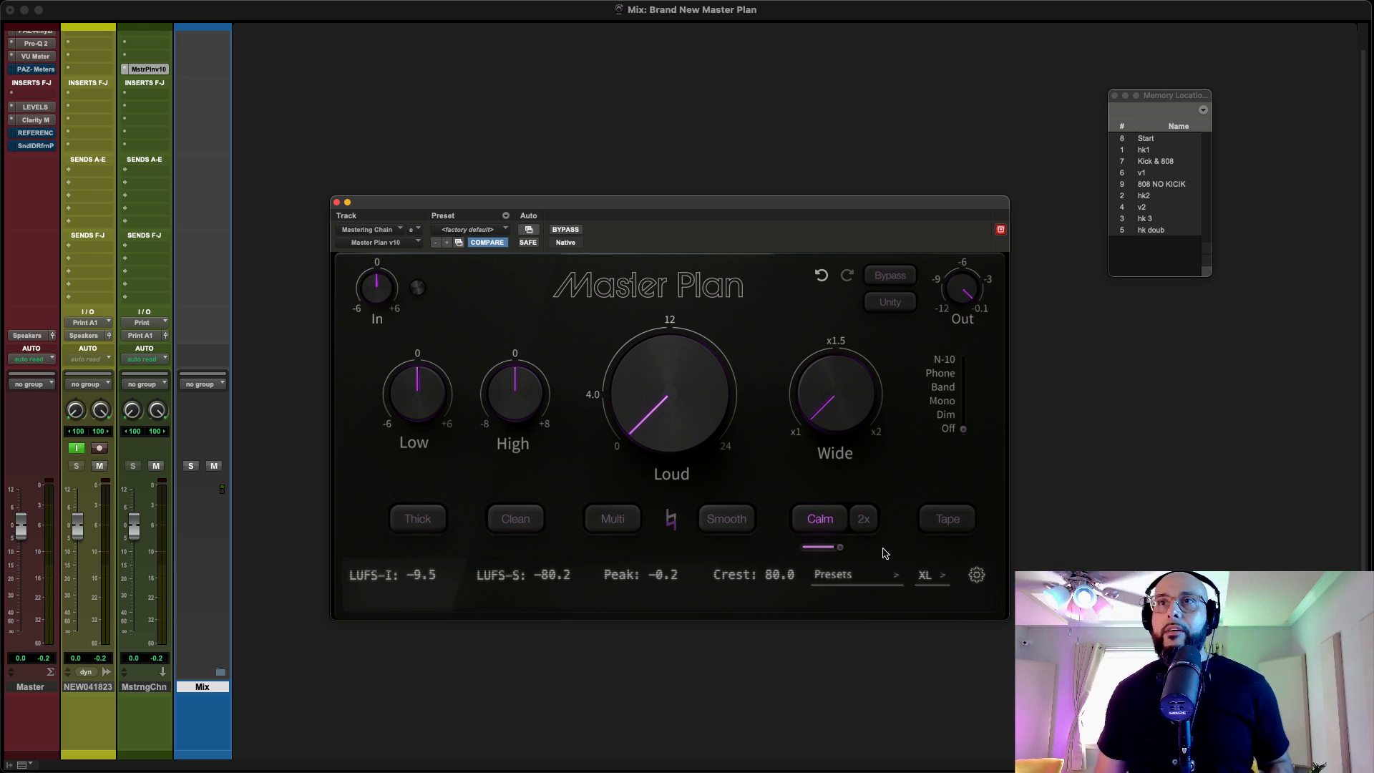
mouse_move(838, 549)
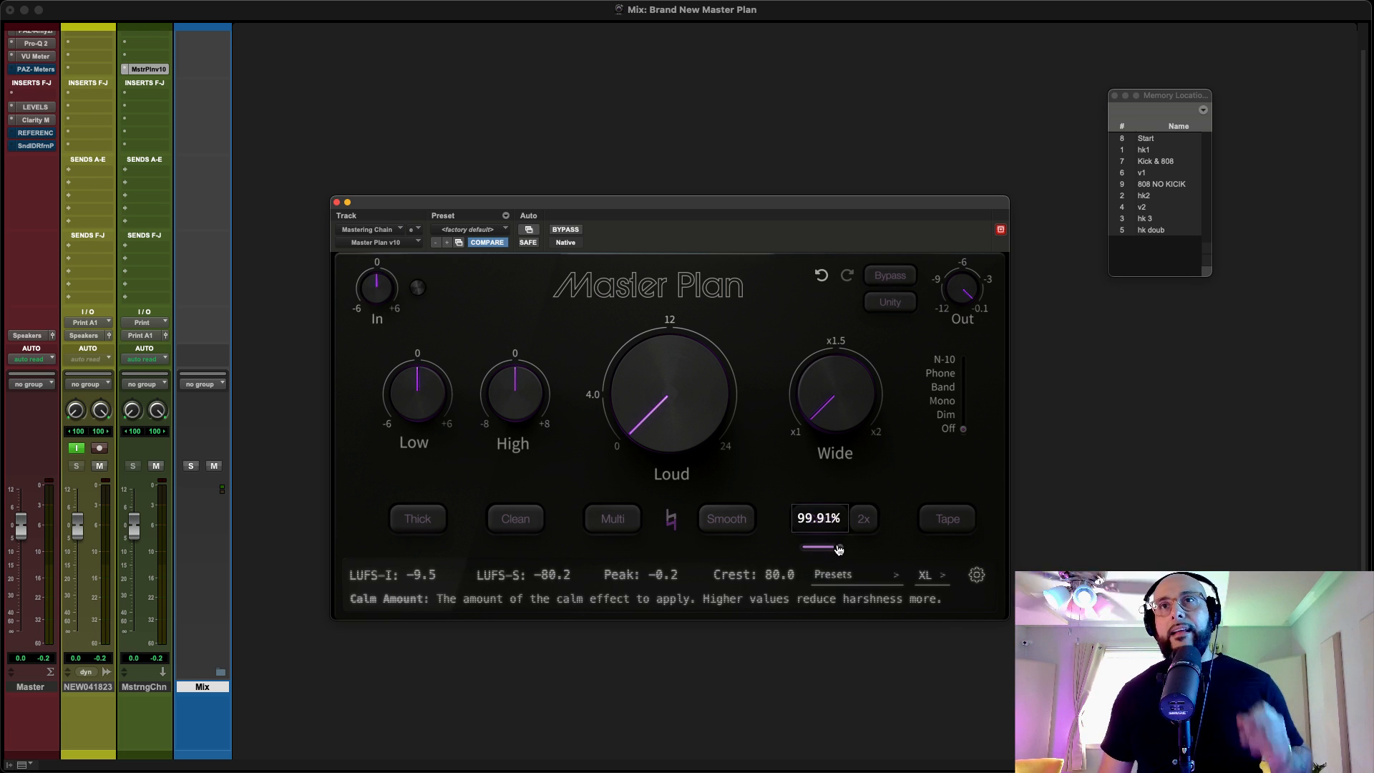
left_click_drag(839, 549, 803, 549)
left_click(831, 525)
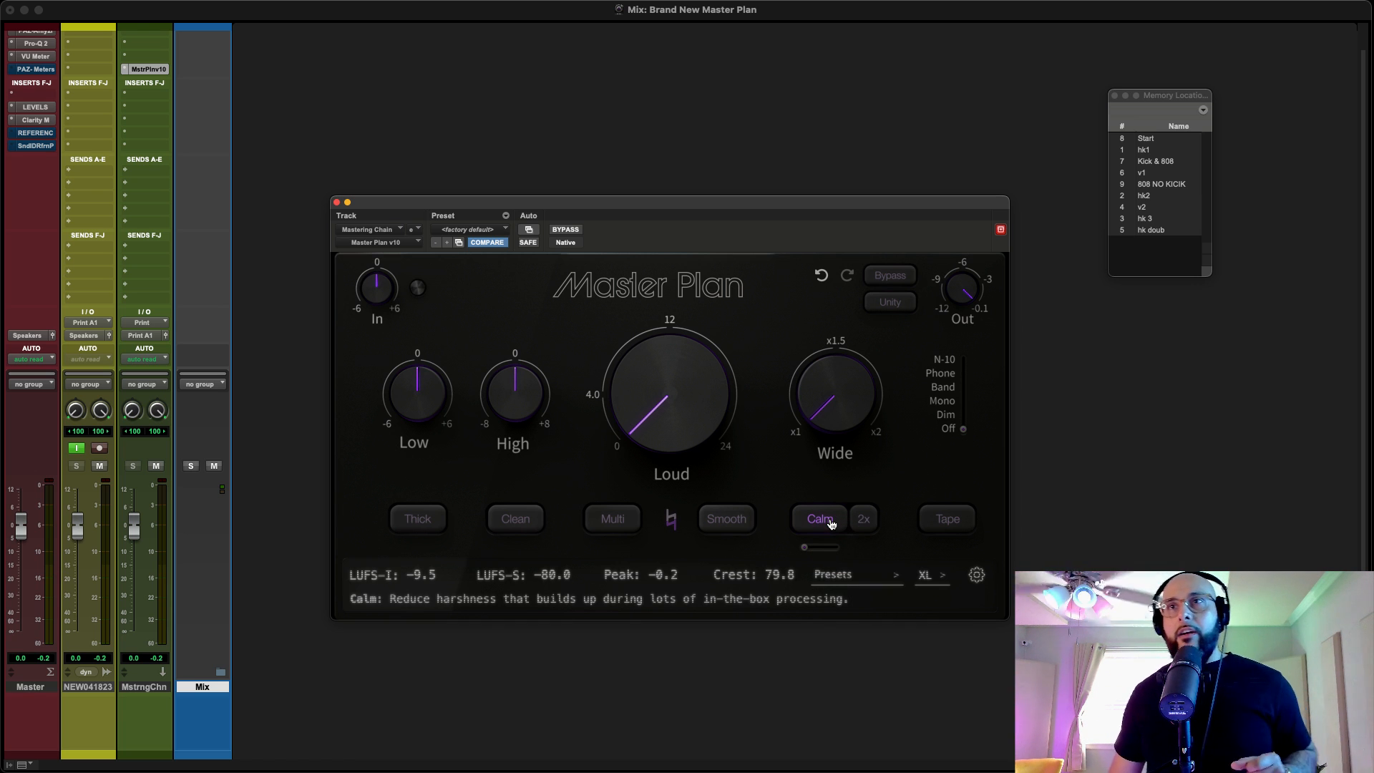
Step: Try the 2x option of the Calm processing and leave both Calm and 2x off
mouse_move(804, 550)
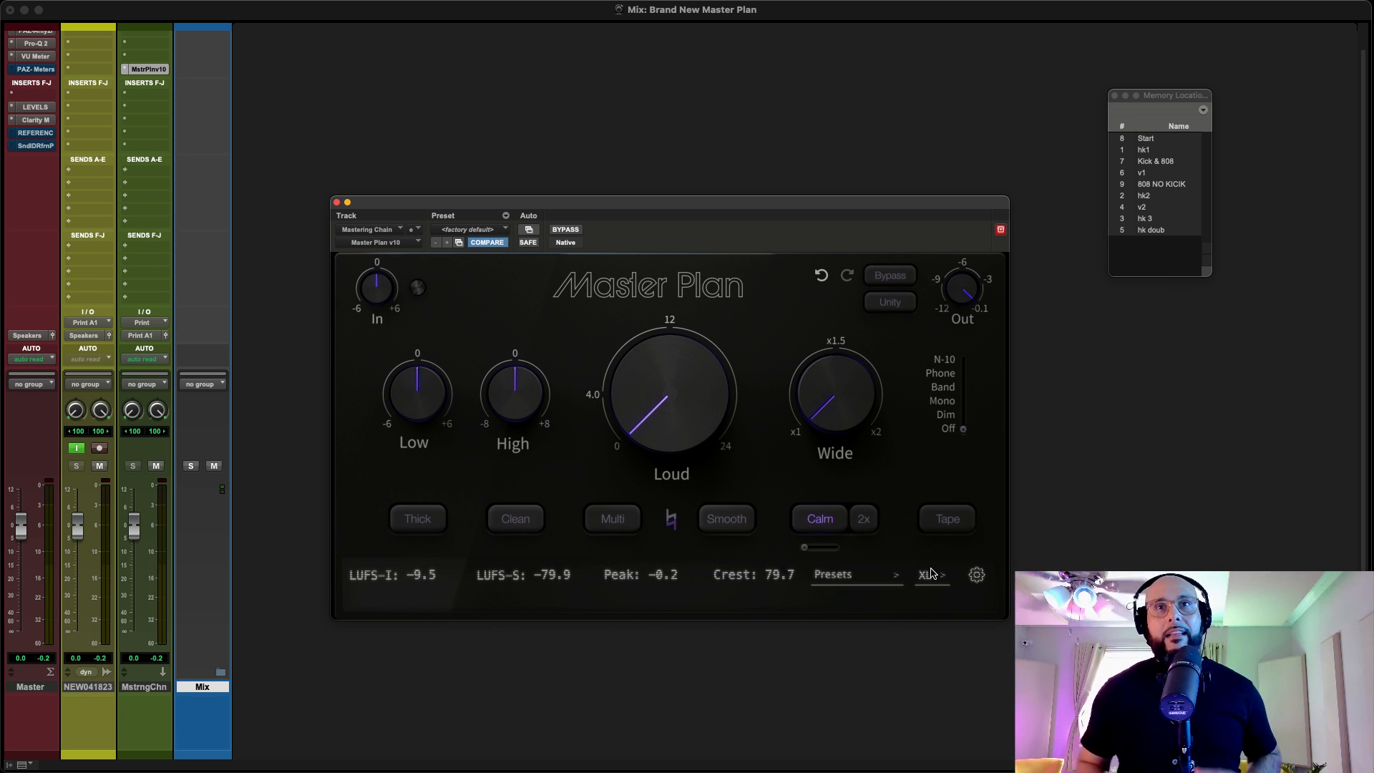
mouse_move(823, 525)
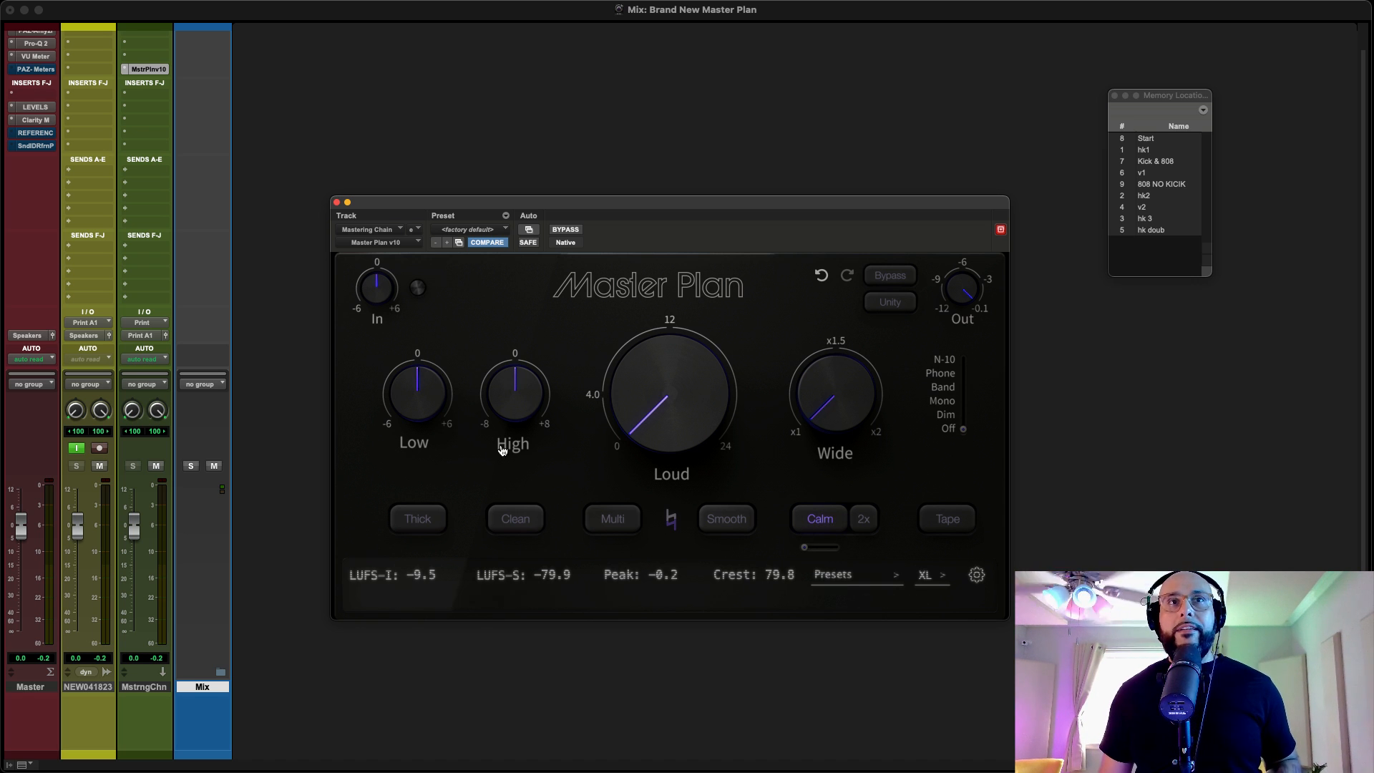
mouse_move(533, 421)
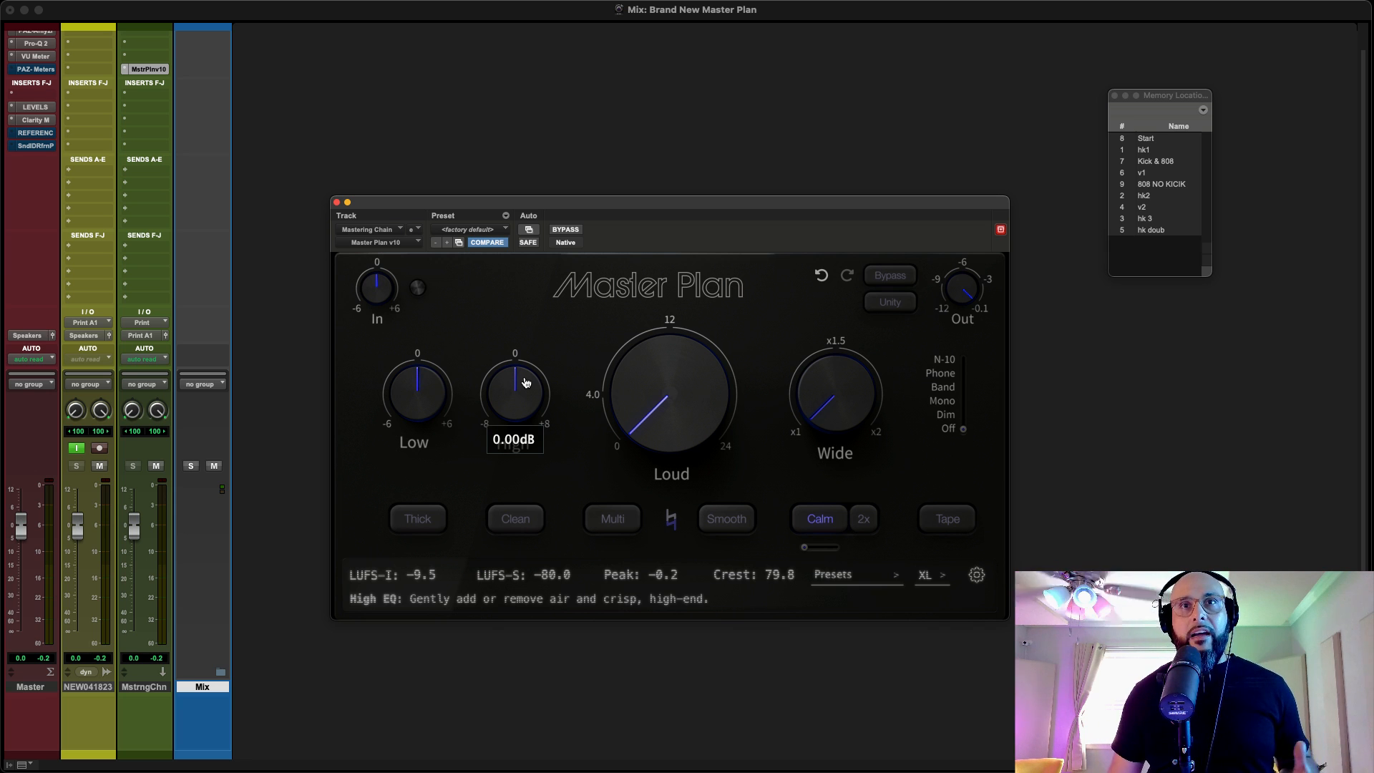
left_click(865, 522)
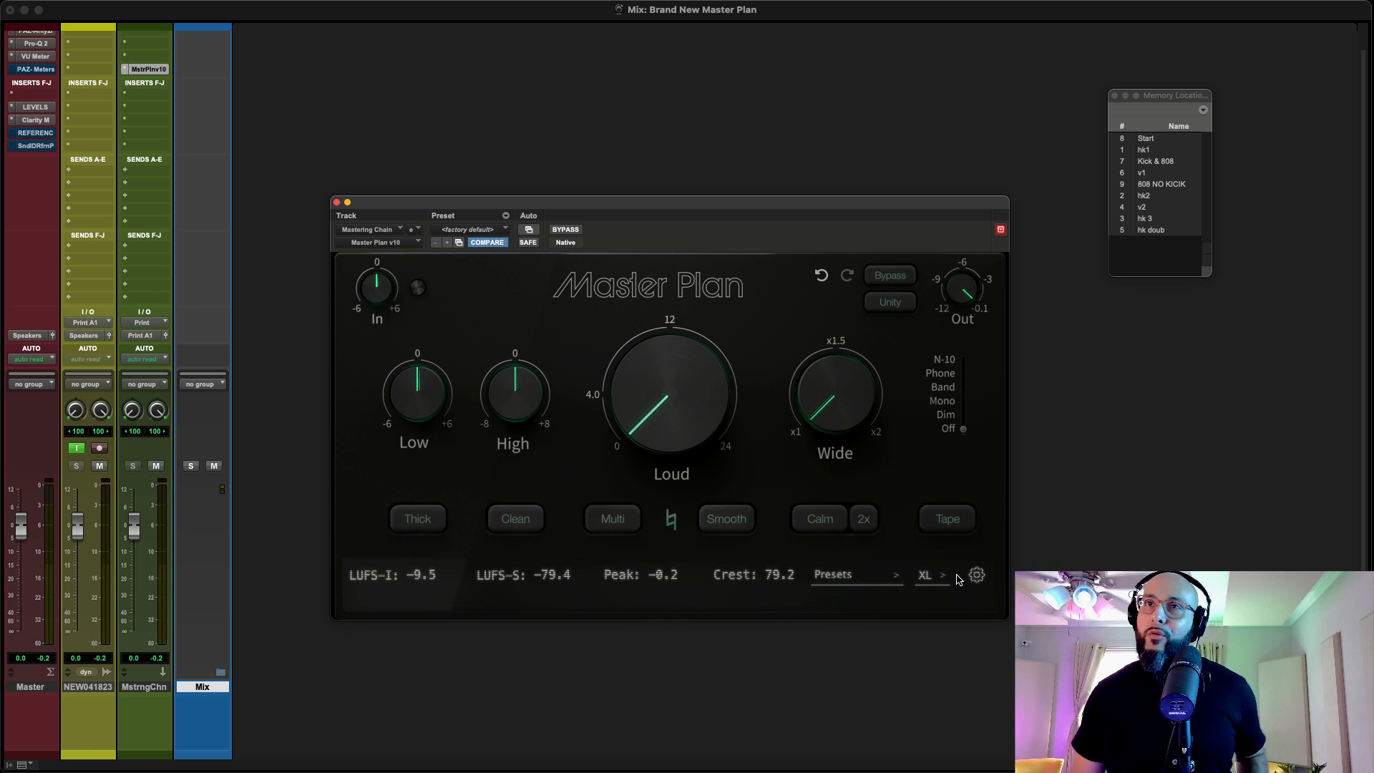
Step: Enable Tape and sweep its amount down to the minimum, up to the maximum and back to the minimum
left_click(947, 519)
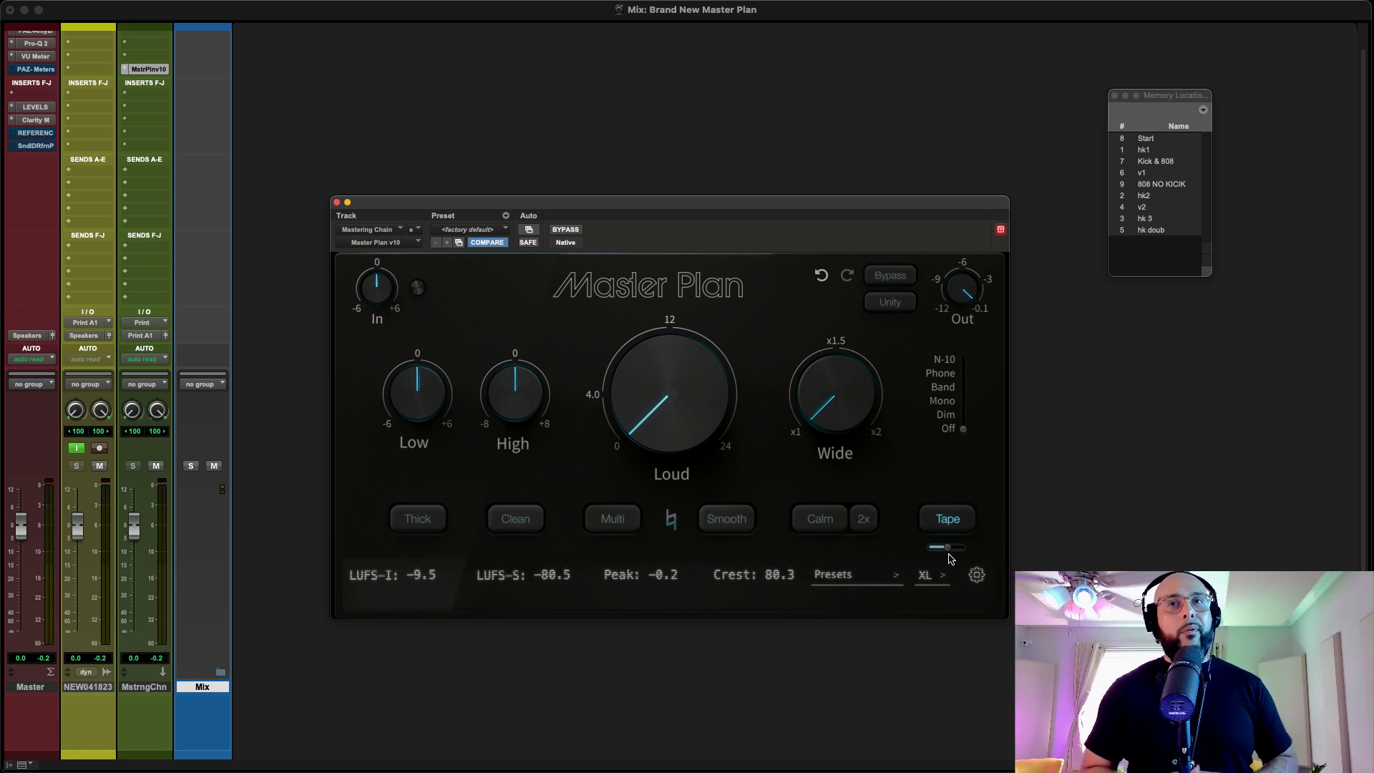
left_click_drag(947, 547, 906, 544)
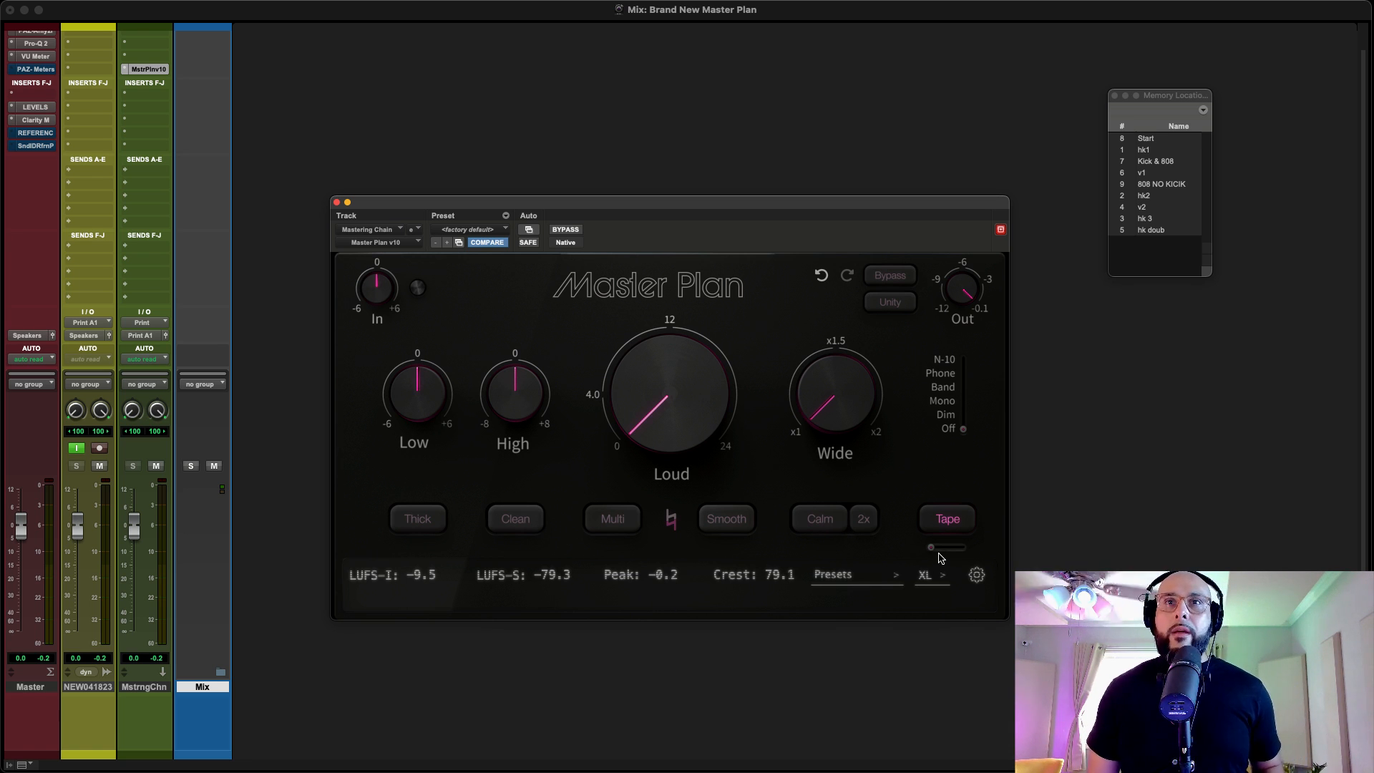
left_click_drag(932, 548, 1084, 561)
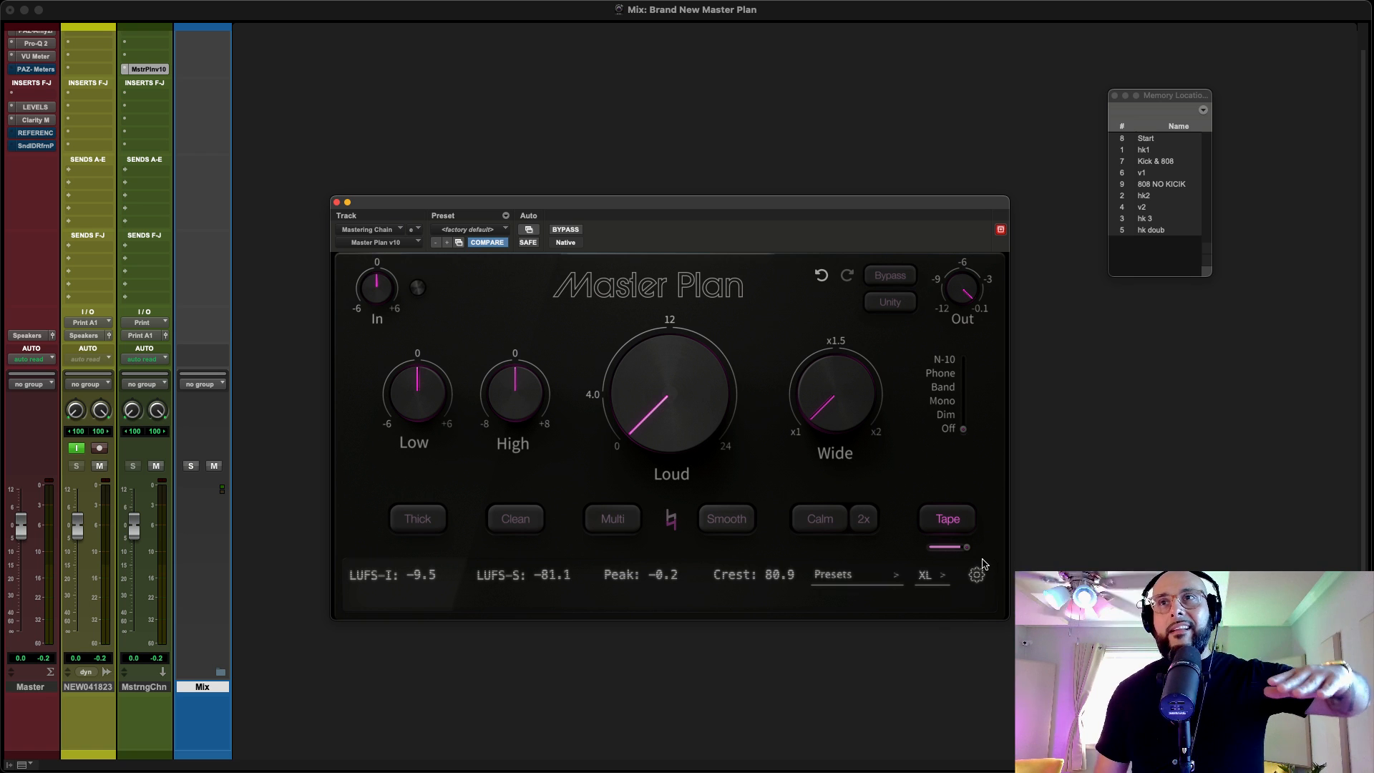
left_click_drag(896, 541, 875, 542)
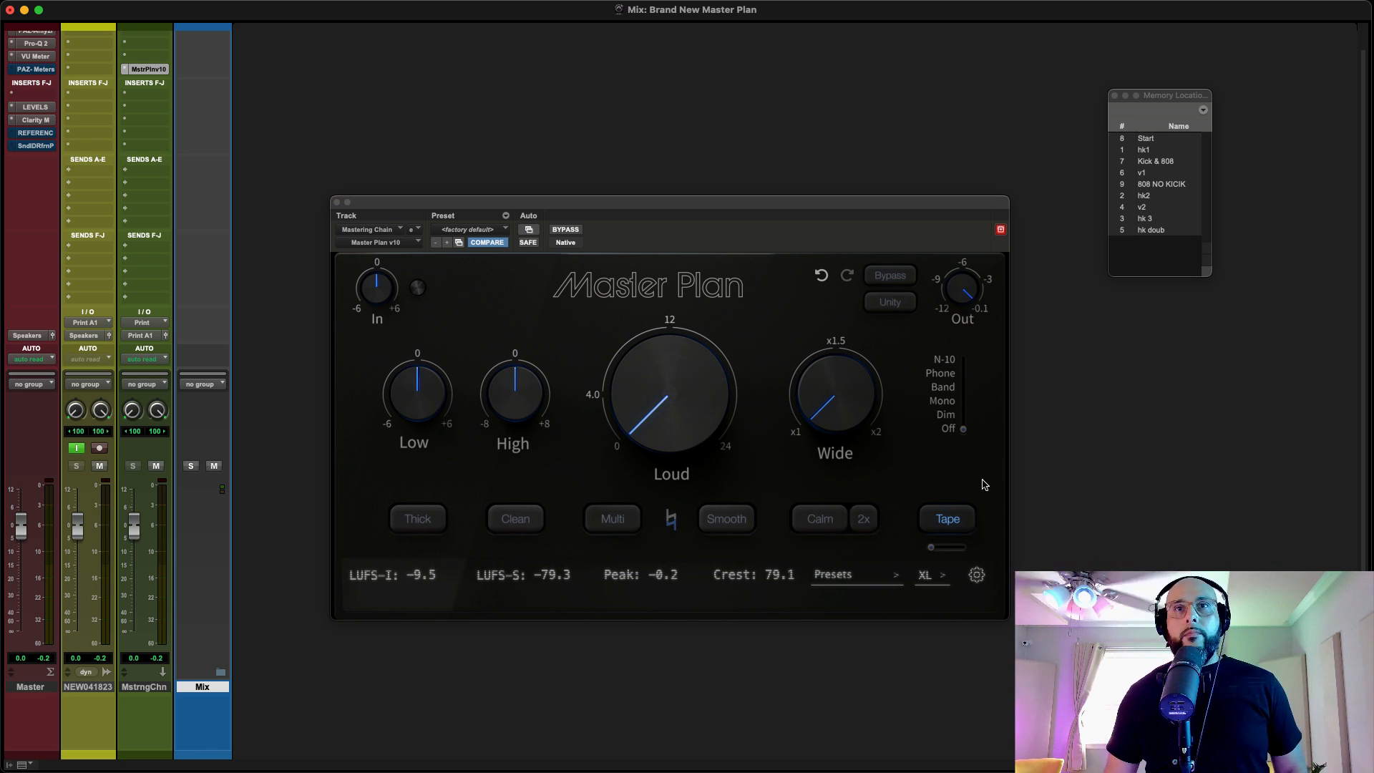
Step: Reload the factory default preset and set the plug-in interface size to XL
left_click(454, 233)
left_click(454, 231)
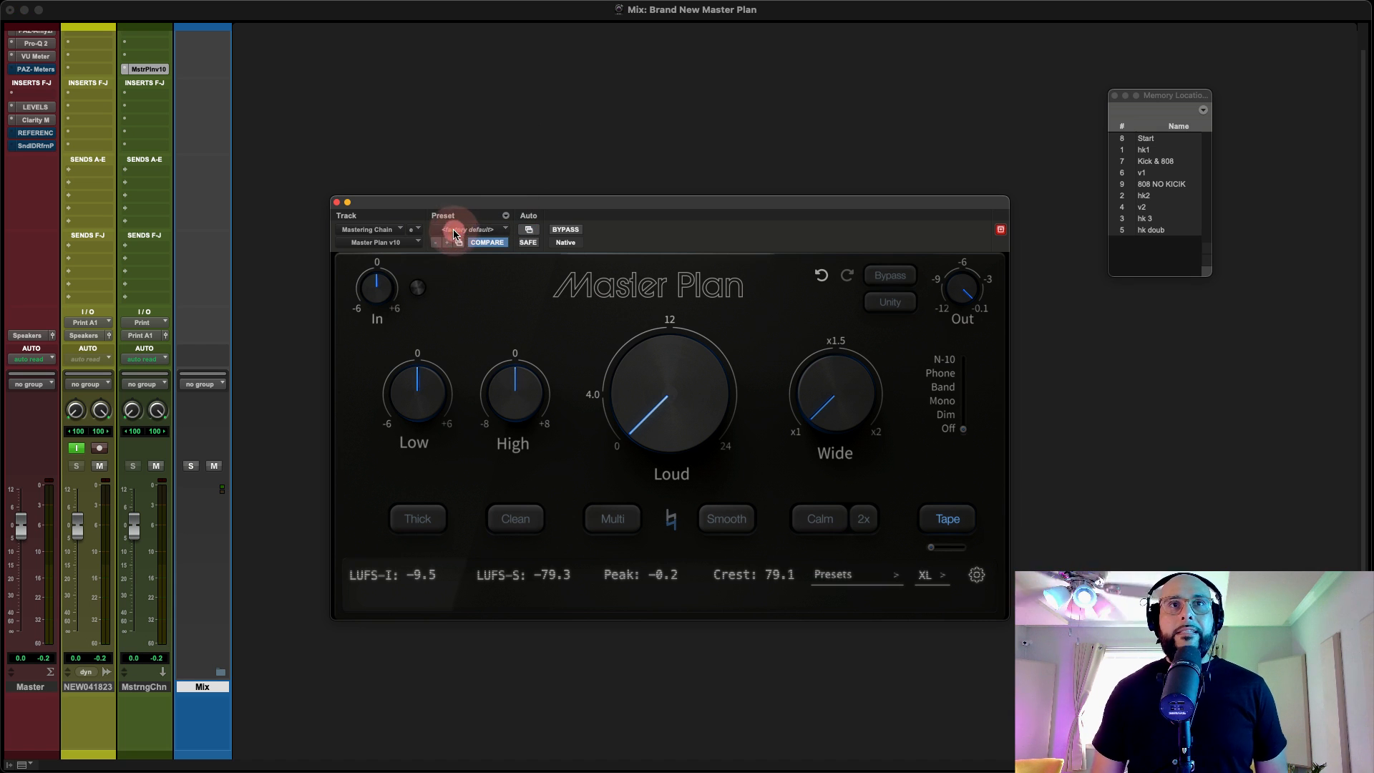
left_click(783, 494)
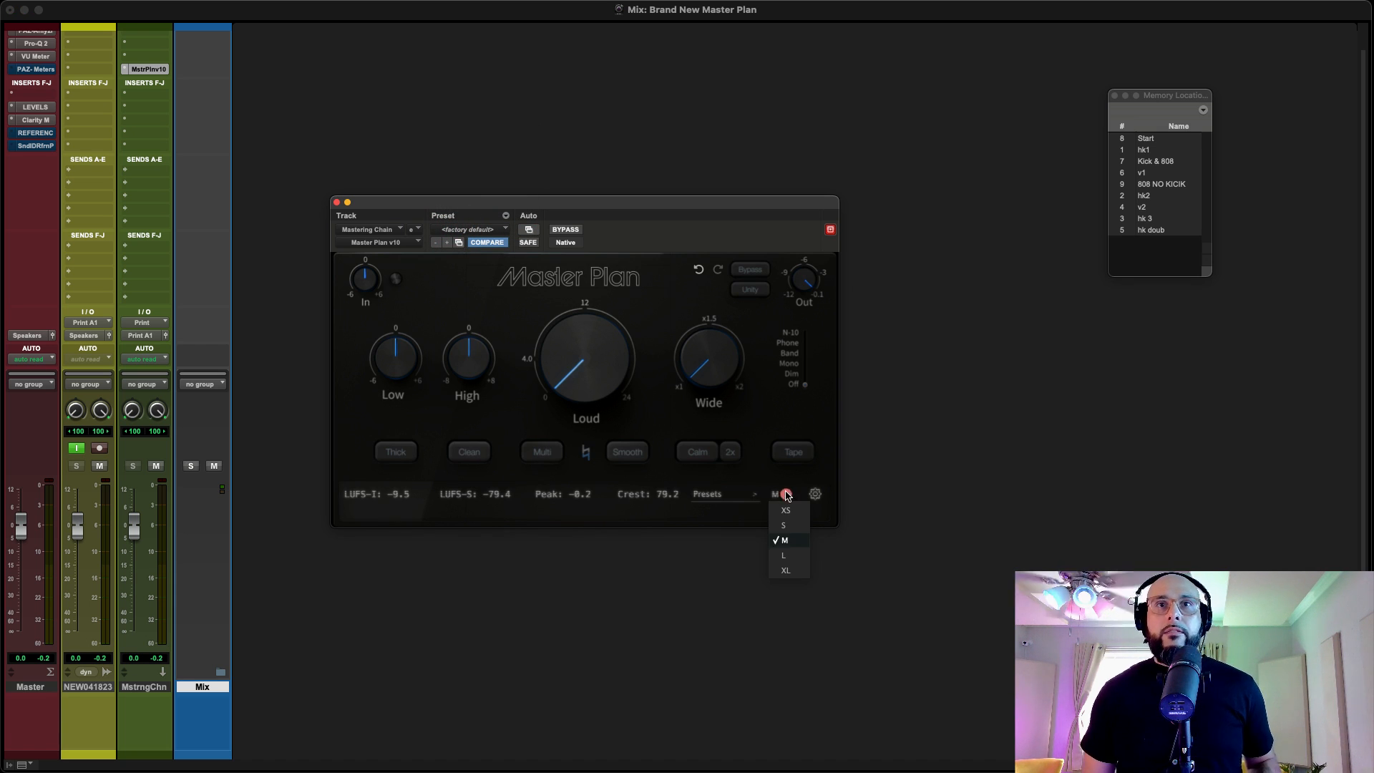
left_click(792, 573)
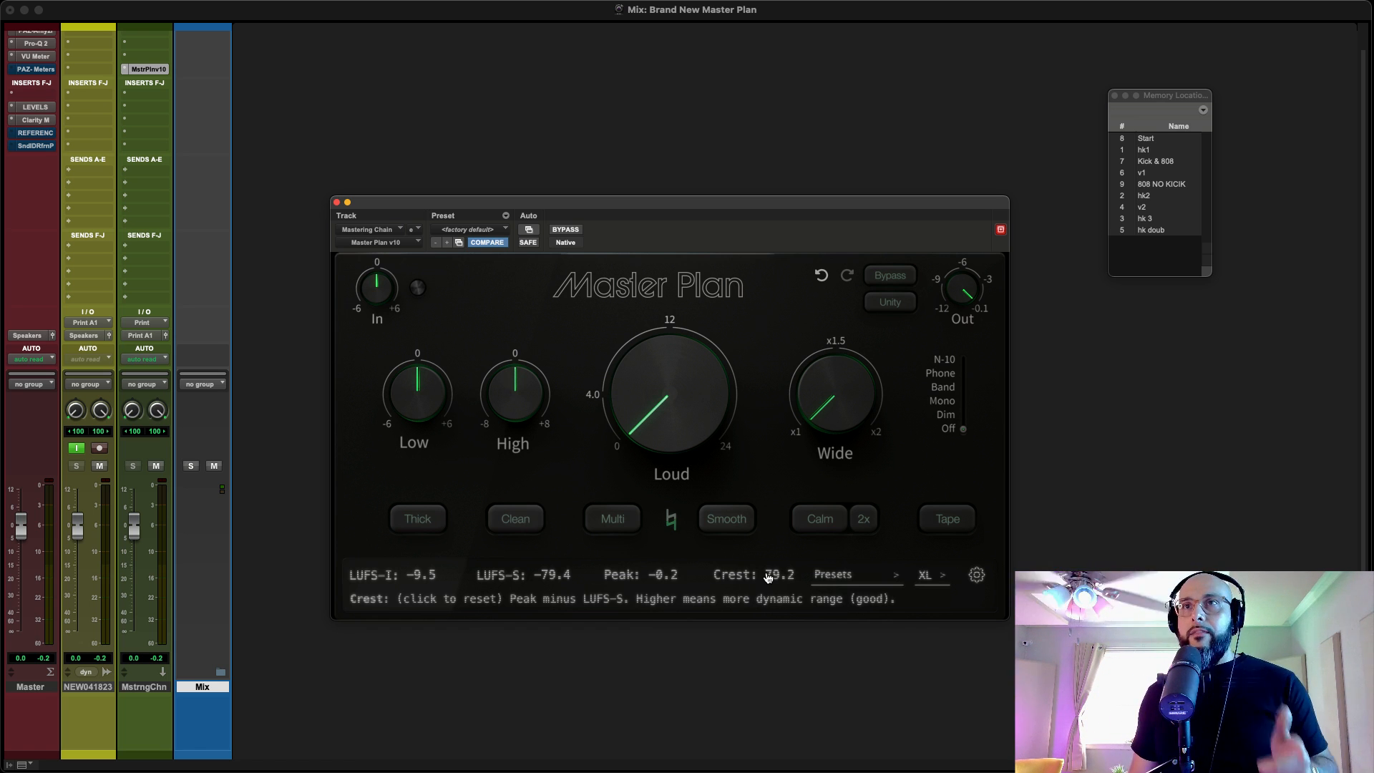
Step: Open the plug-in's own presets list to view its categories, and close it without choosing one
left_click(844, 574)
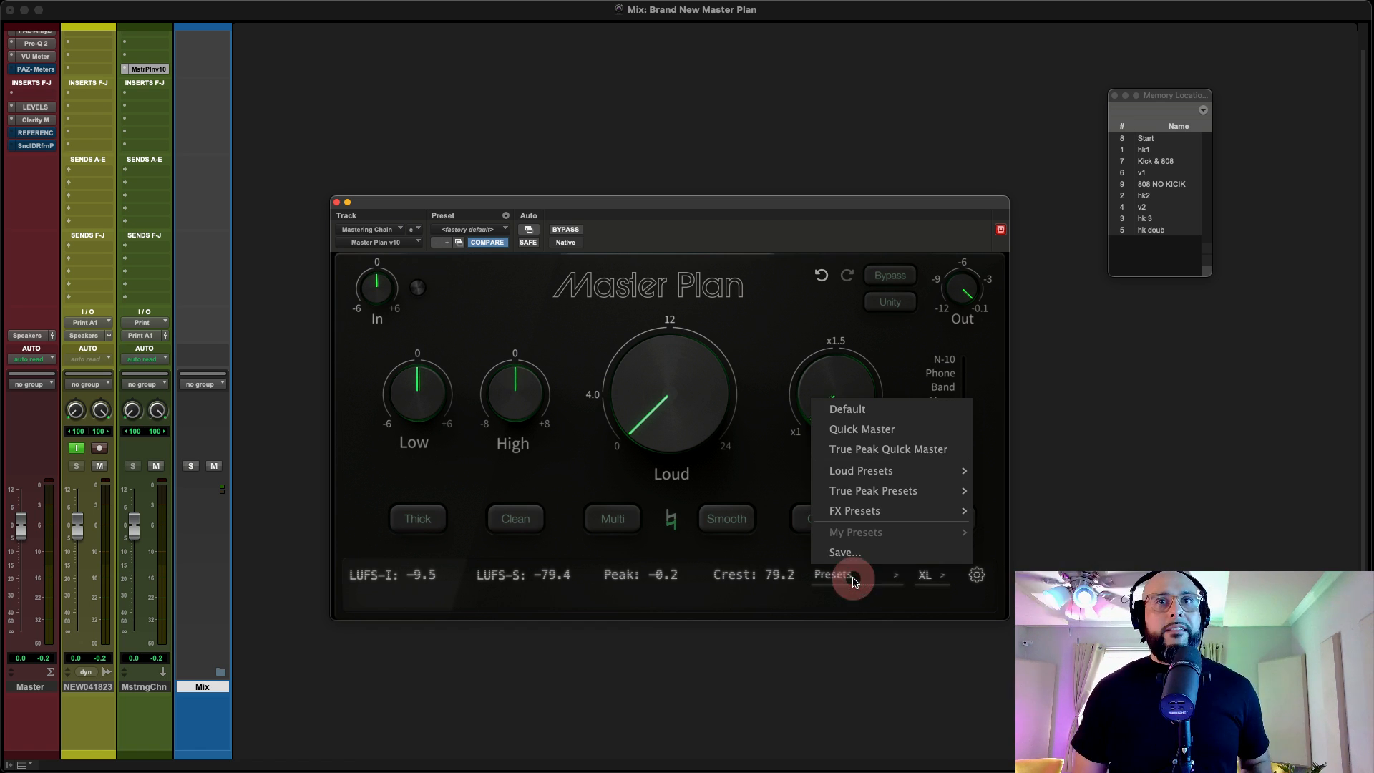
left_click(847, 637)
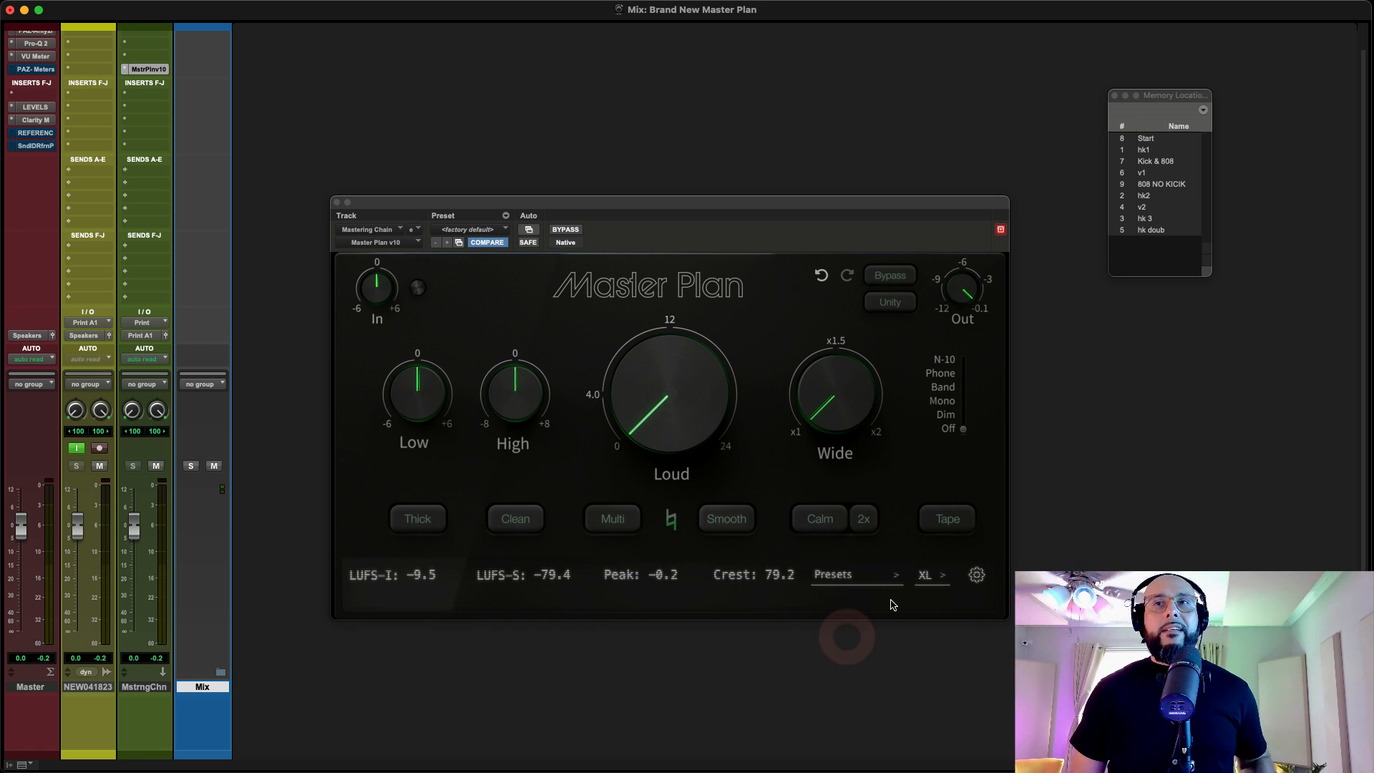
Step: Try the monitoring modes up to N-10 and return the monitoring selector to Off
left_click(963, 402)
left_click_drag(958, 416, 962, 360)
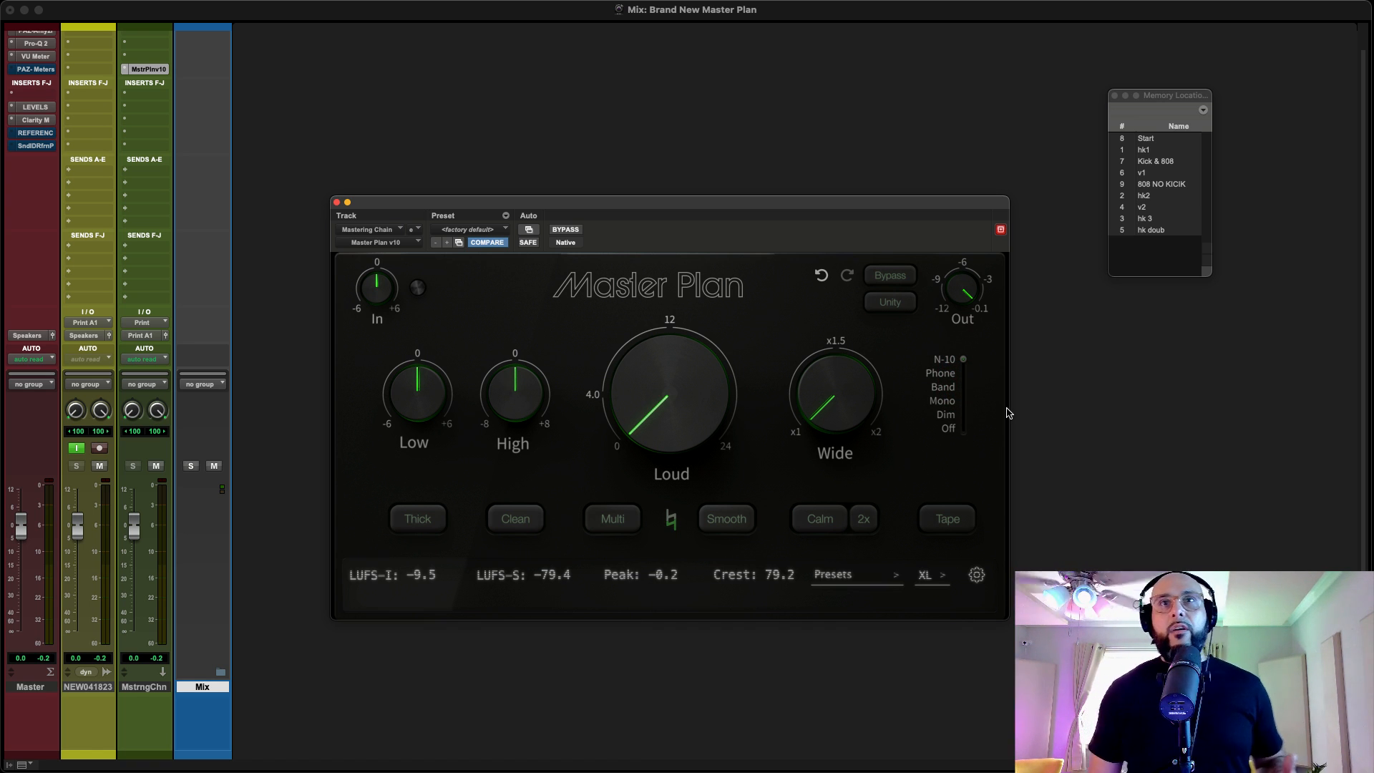
left_click(961, 432)
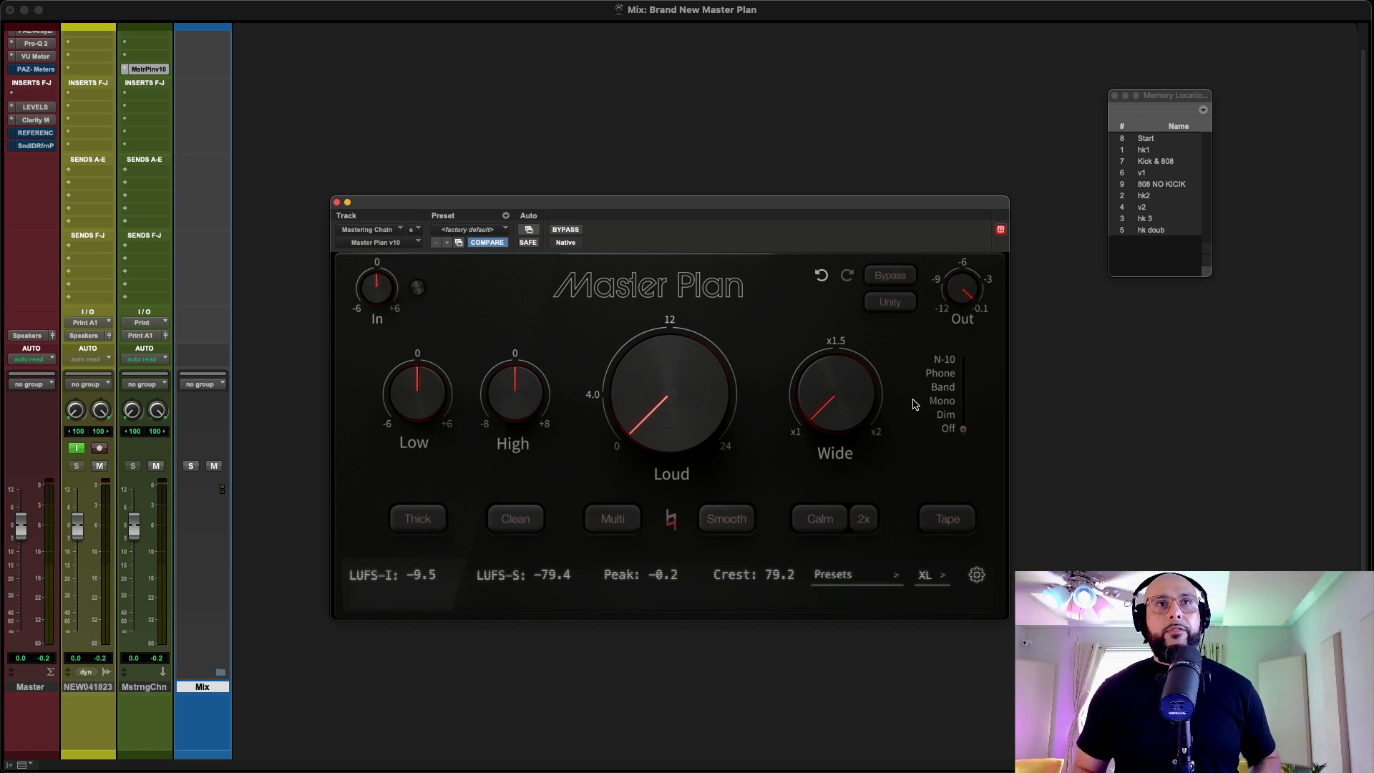
Step: Toggle Unity and leave it enabled for the Master Plan plug-in
mouse_move(700, 389)
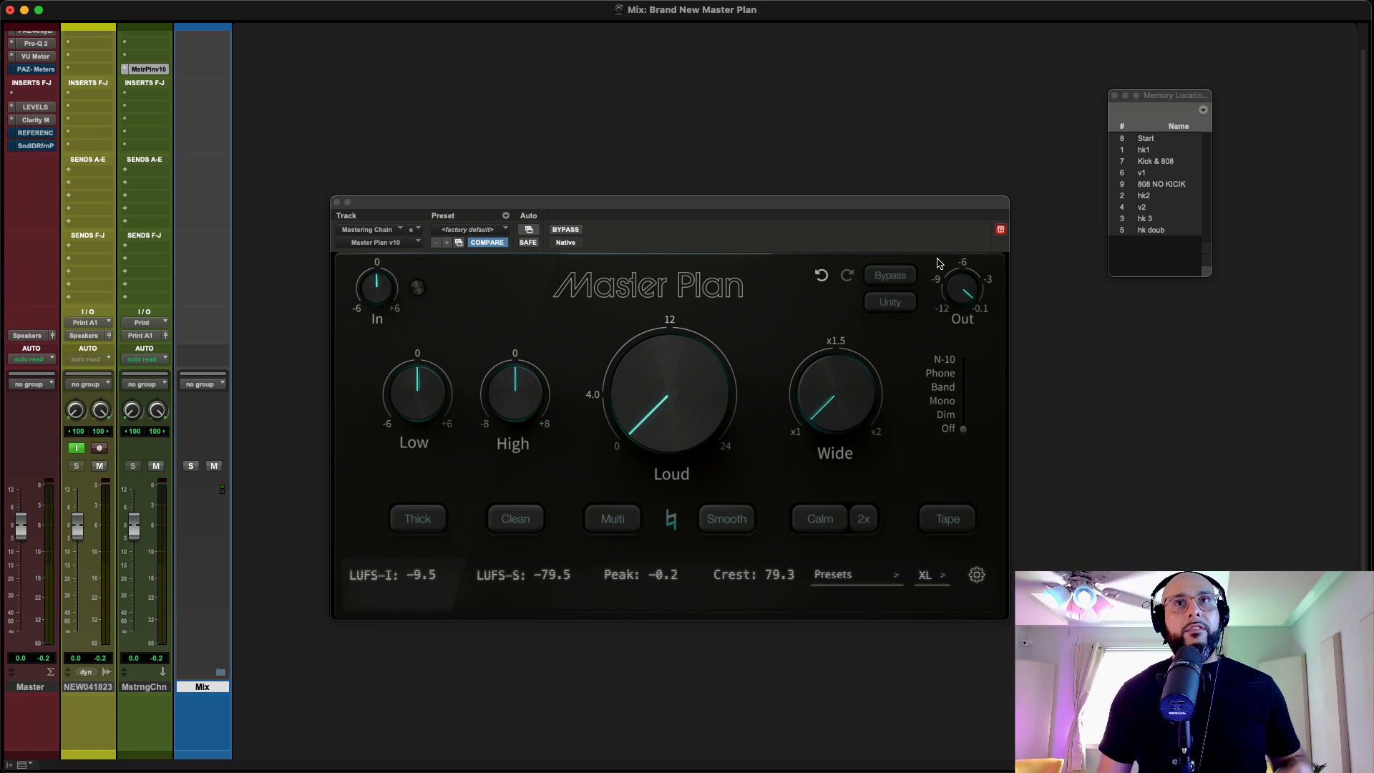
mouse_move(958, 300)
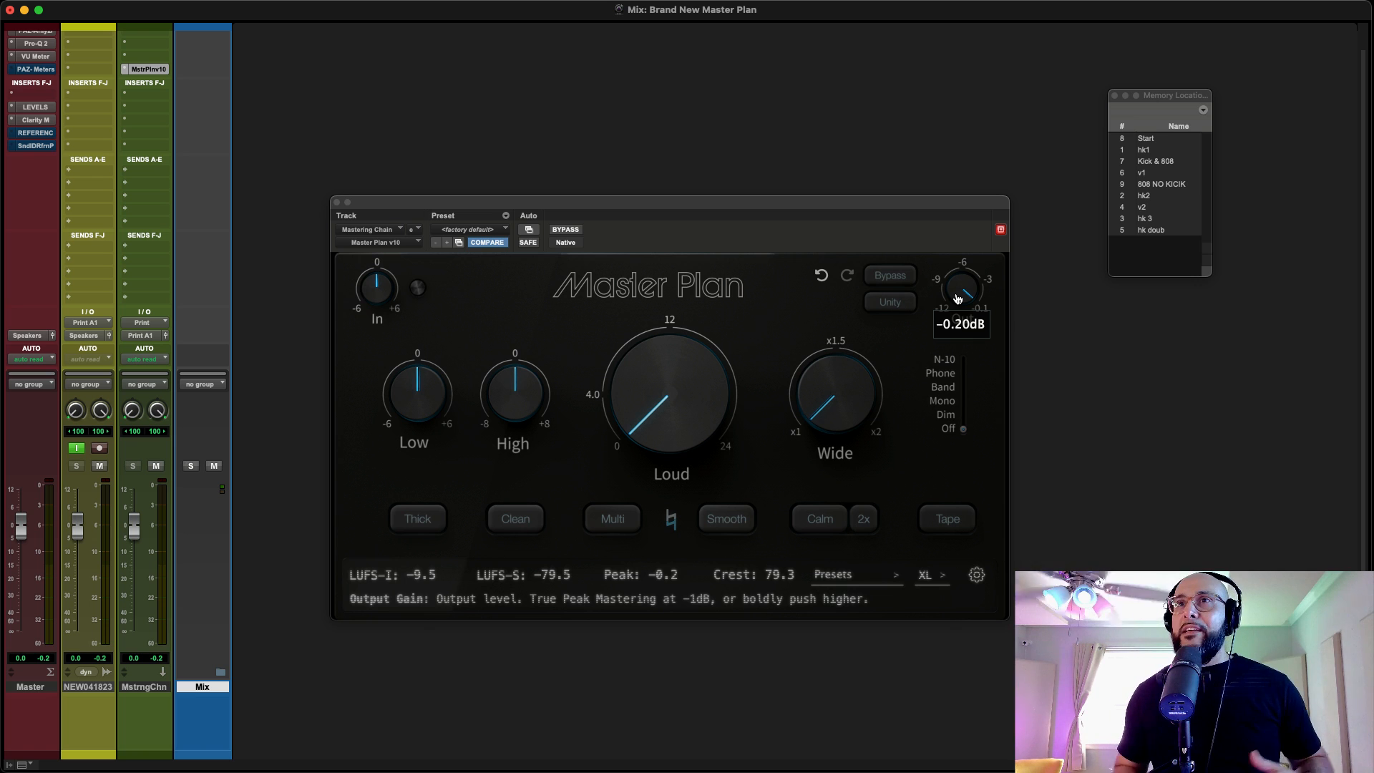
left_click(891, 302)
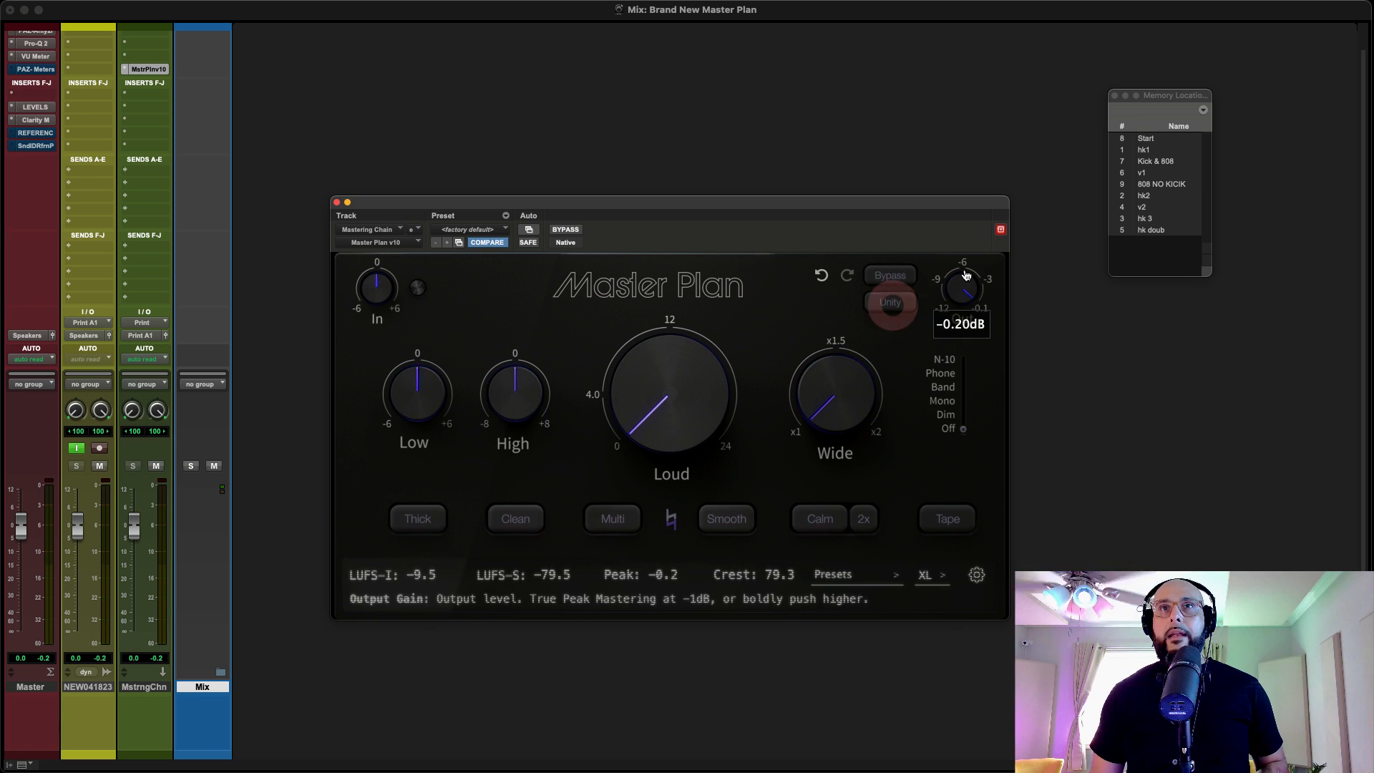
left_click(903, 310)
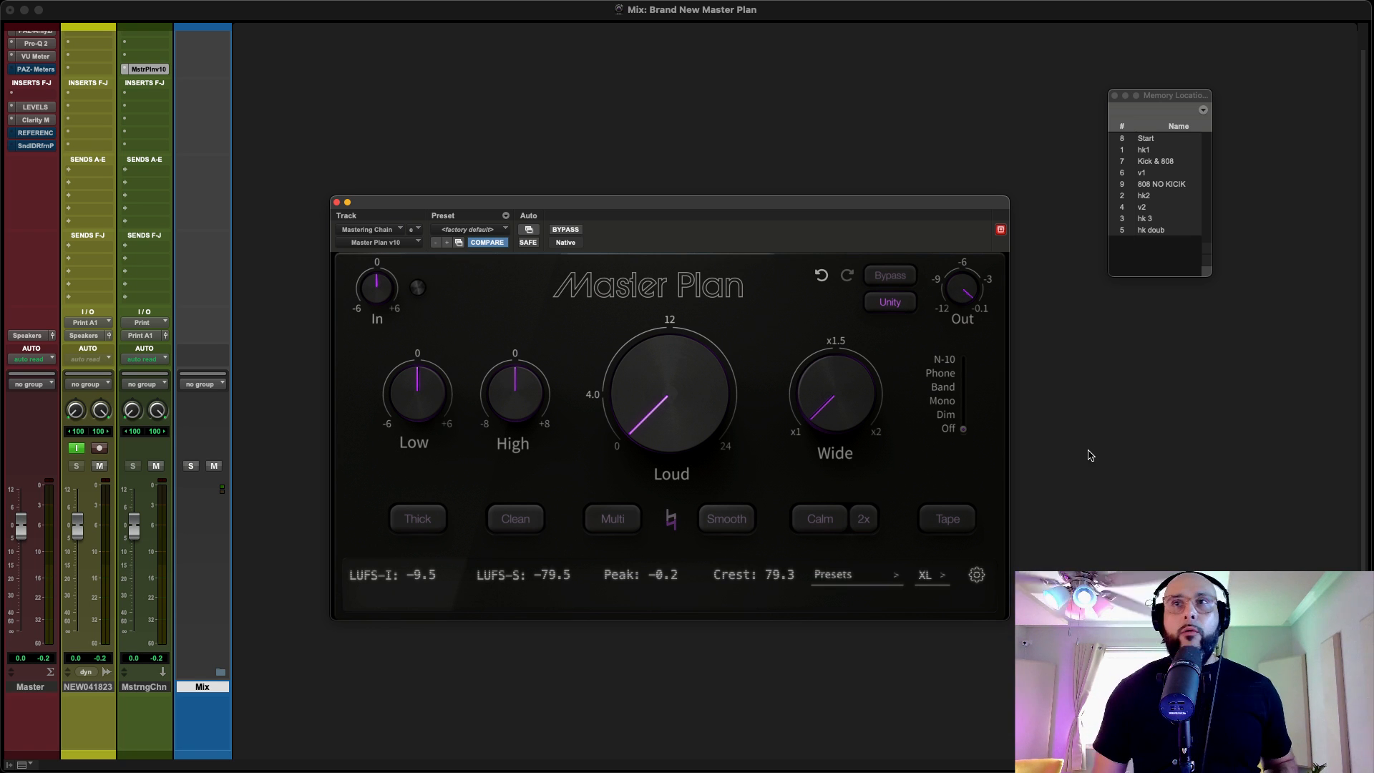
Step: Start playback of the mix and raise the Loud control to just under the 4.0 mark
mouse_move(641, 428)
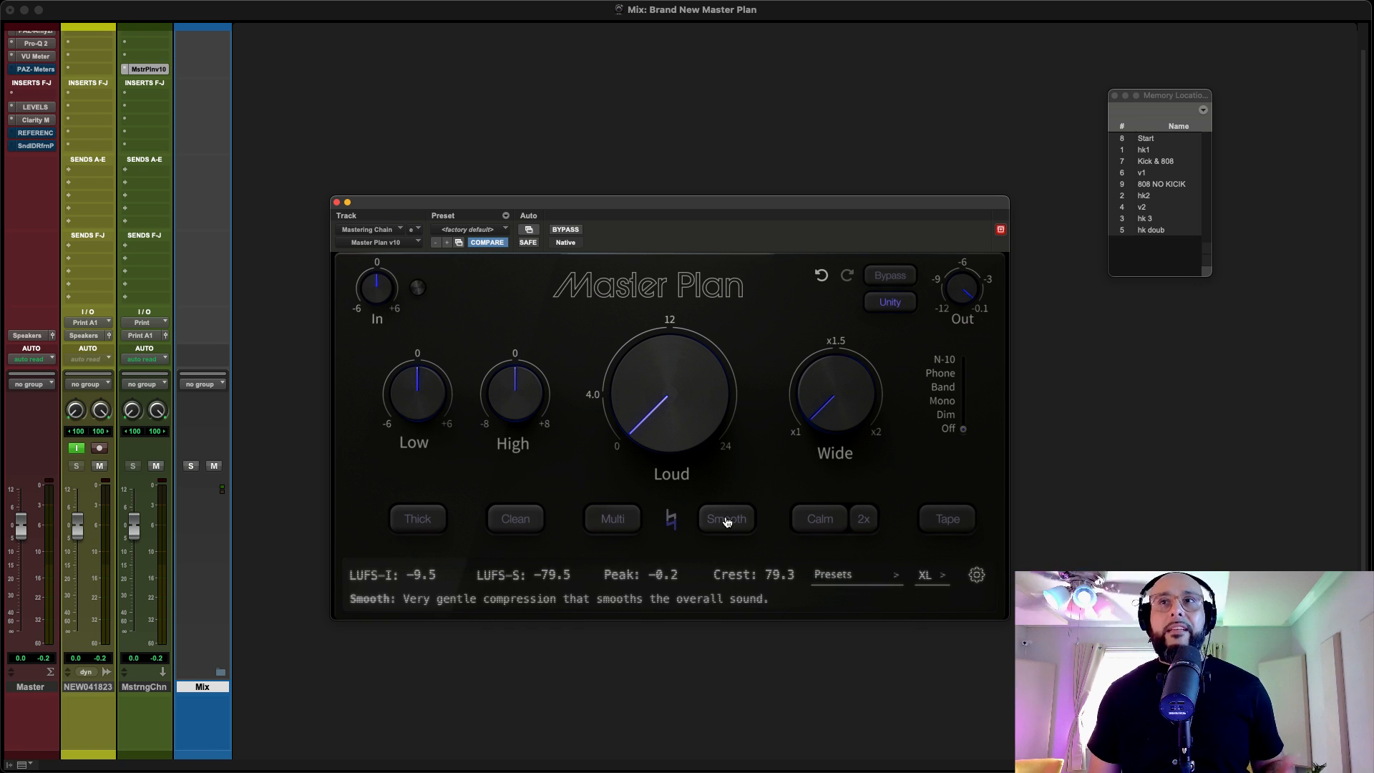
mouse_move(669, 410)
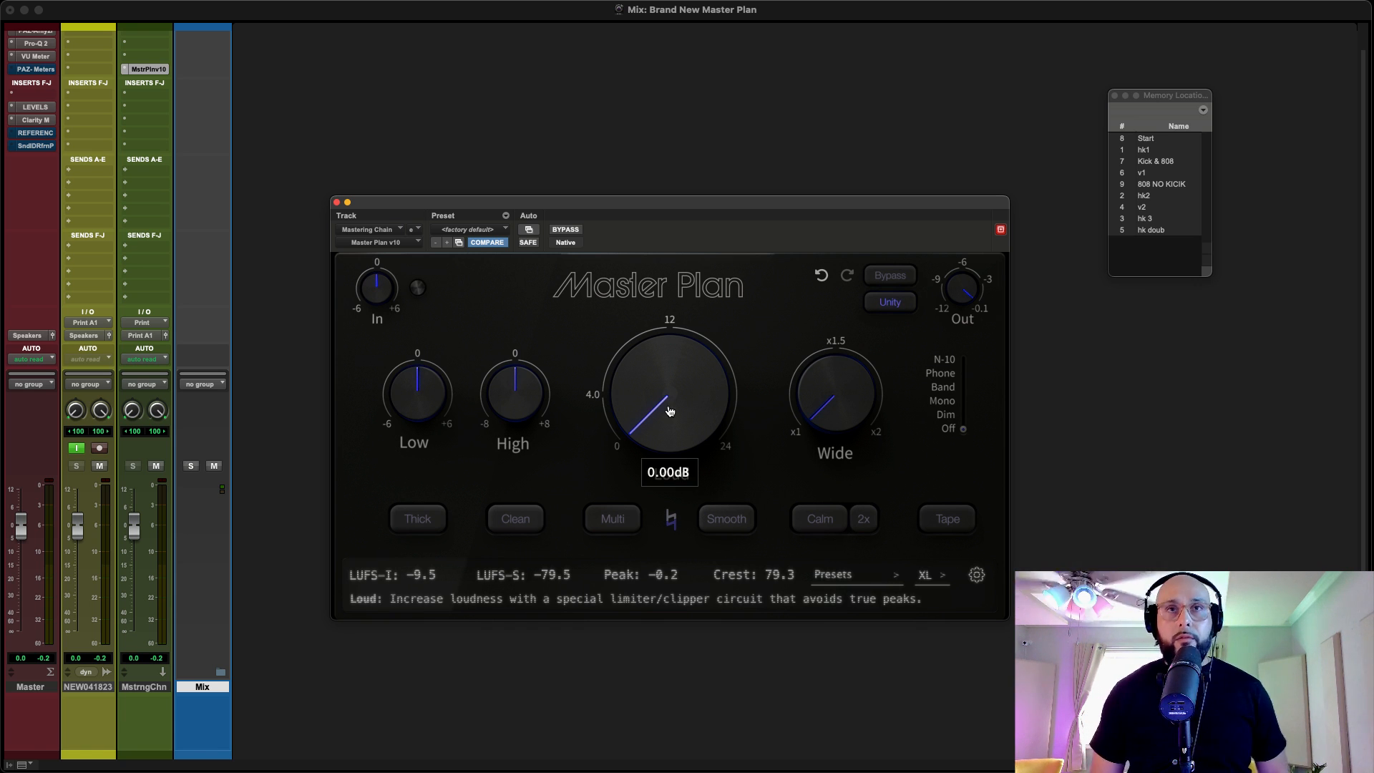
key("space")
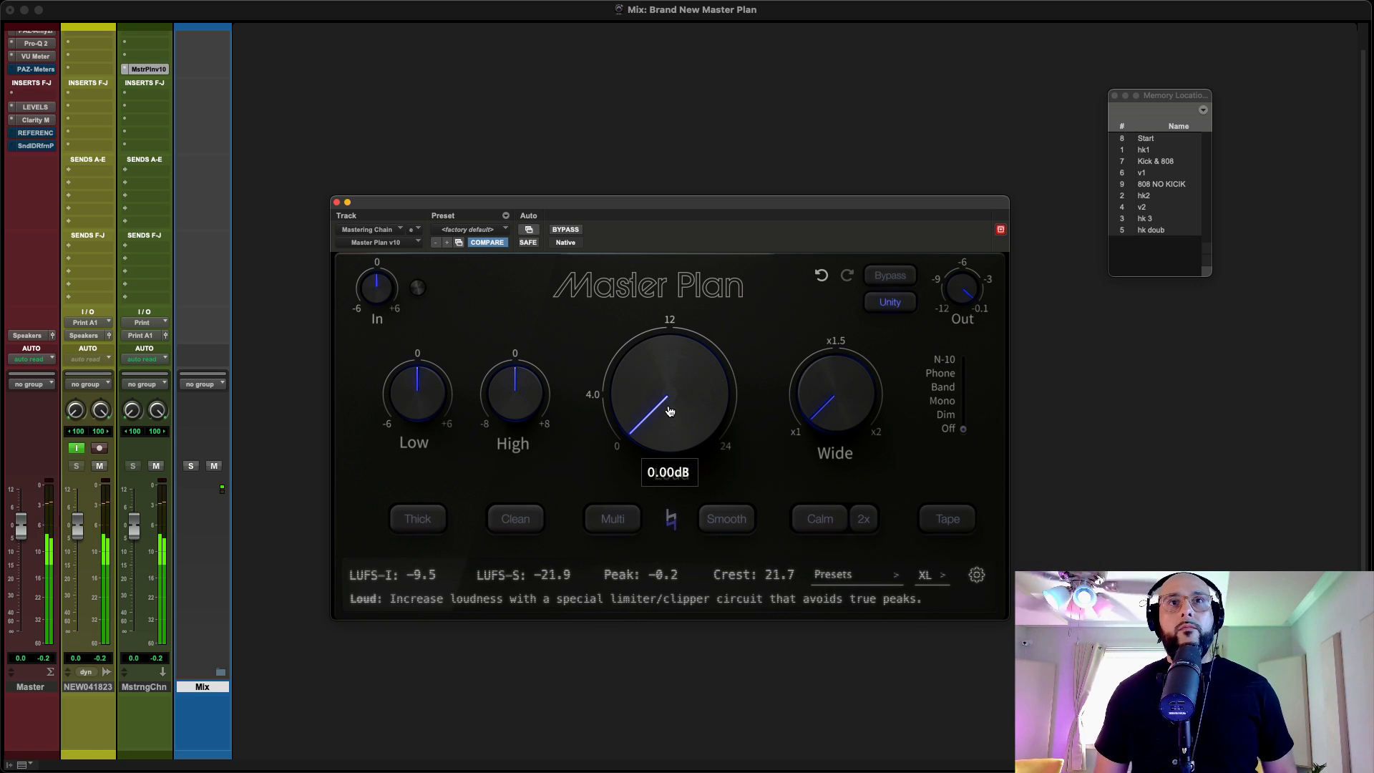
left_click_drag(670, 411, 661, 380)
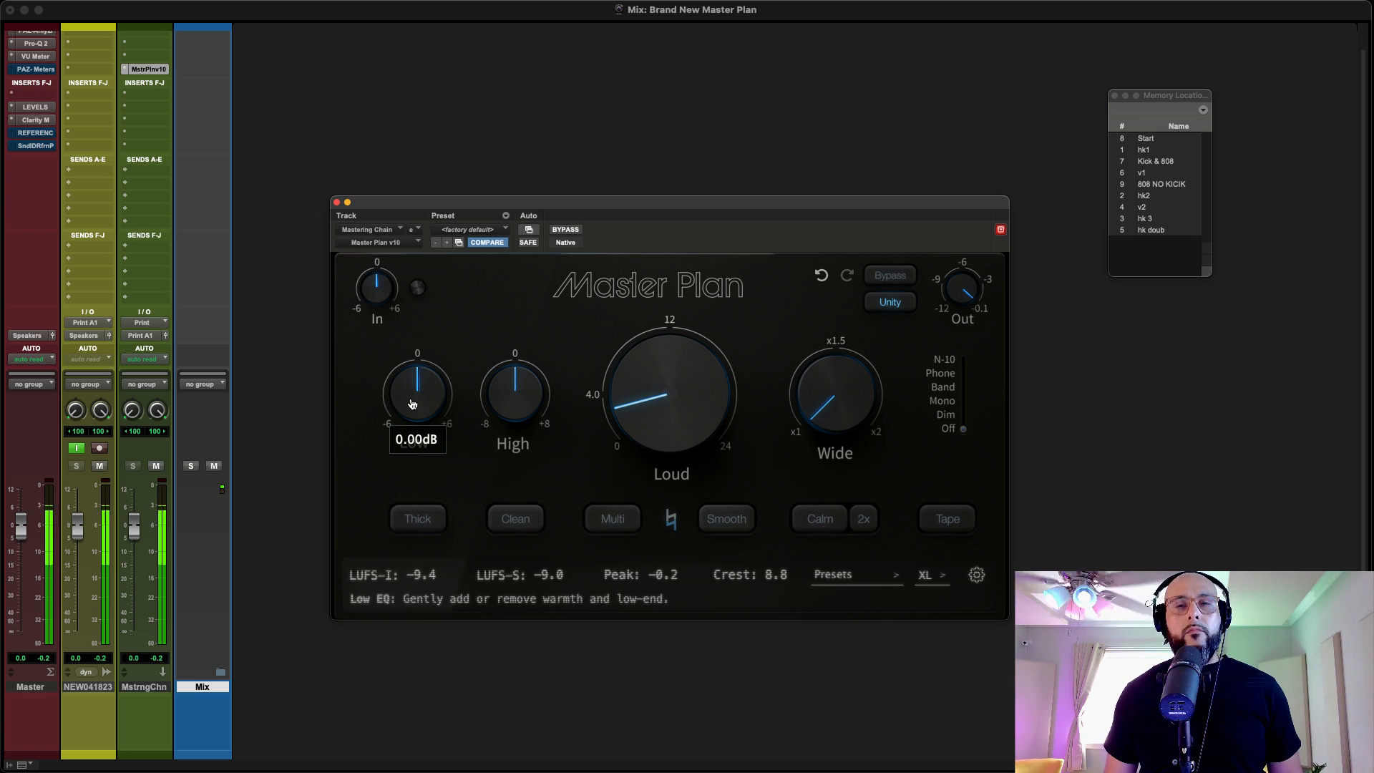
Step: Boost the Low EQ to about 0.39 dB and the High EQ to about 0.18 dB
mouse_move(412, 404)
left_mouse_down()
mouse_move(420, 301)
mouse_move(403, 494)
mouse_move(408, 396)
left_mouse_up()
mouse_move(493, 401)
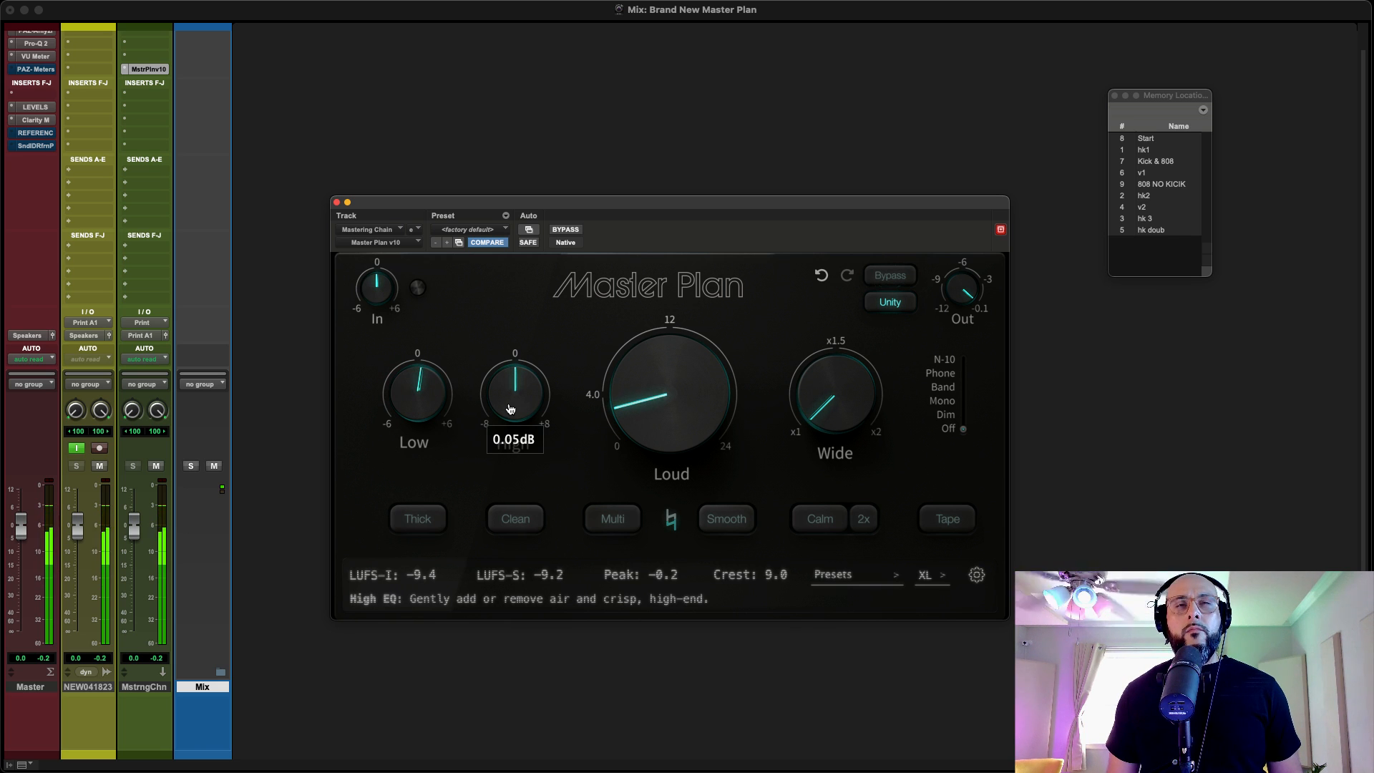
mouse_move(510, 409)
left_mouse_down()
mouse_move(512, 341)
mouse_move(494, 487)
mouse_move(503, 380)
mouse_move(500, 397)
left_mouse_up()
Step: Raise the Wide control to about midway between x1 and x1.5, and dismiss the auto backup error
mouse_move(793, 390)
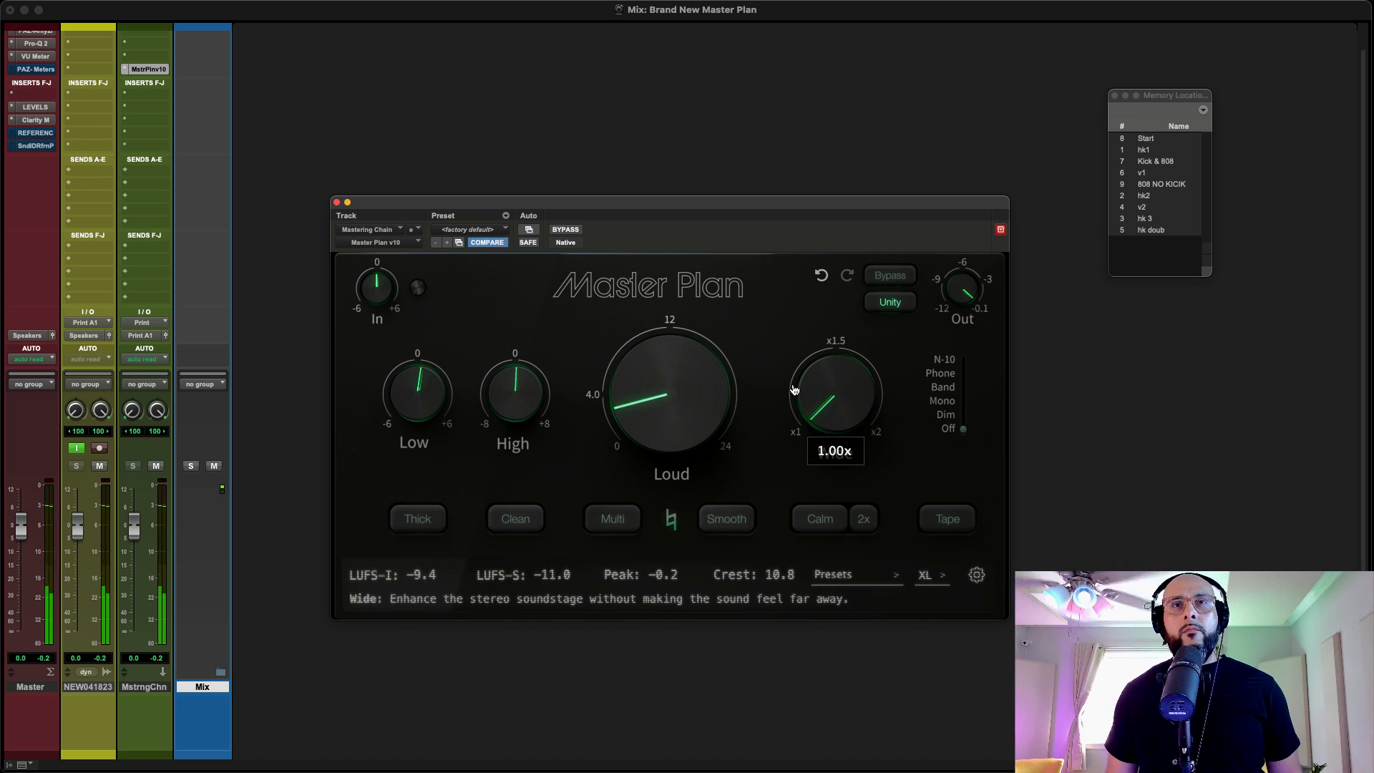
left_click_drag(842, 399, 829, 361)
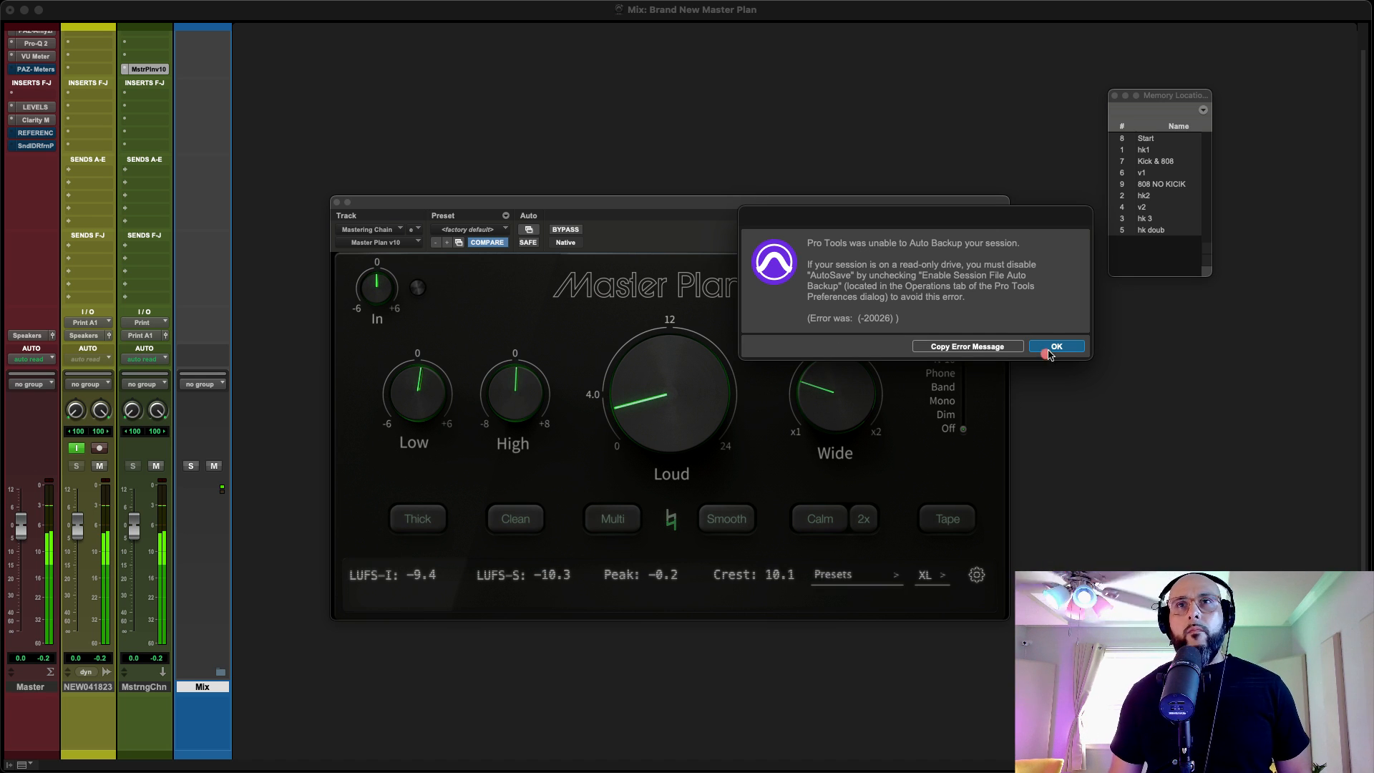
left_click(1047, 350)
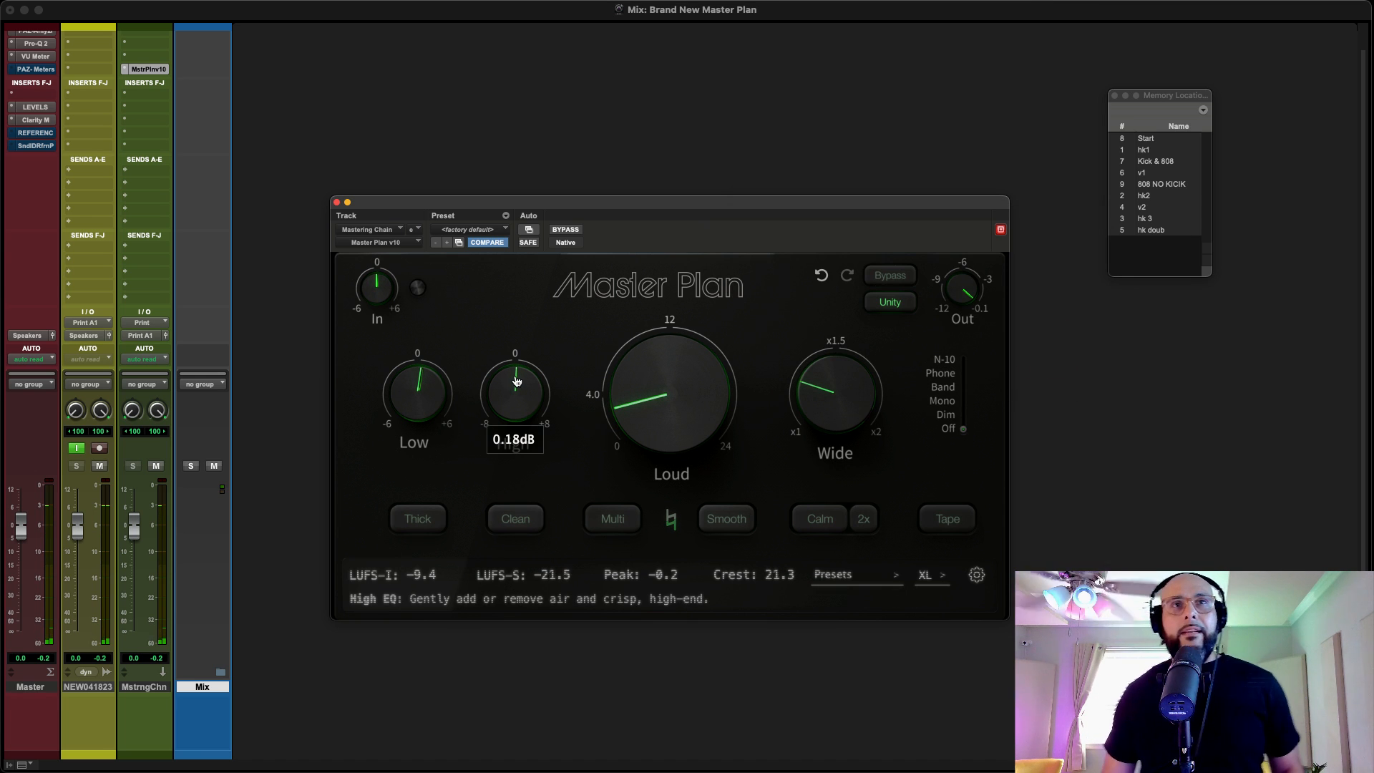
Step: Play the mix and toggle Master Plan's Bypass repeatedly to compare processed and unprocessed sound, leaving Bypass off
mouse_move(418, 398)
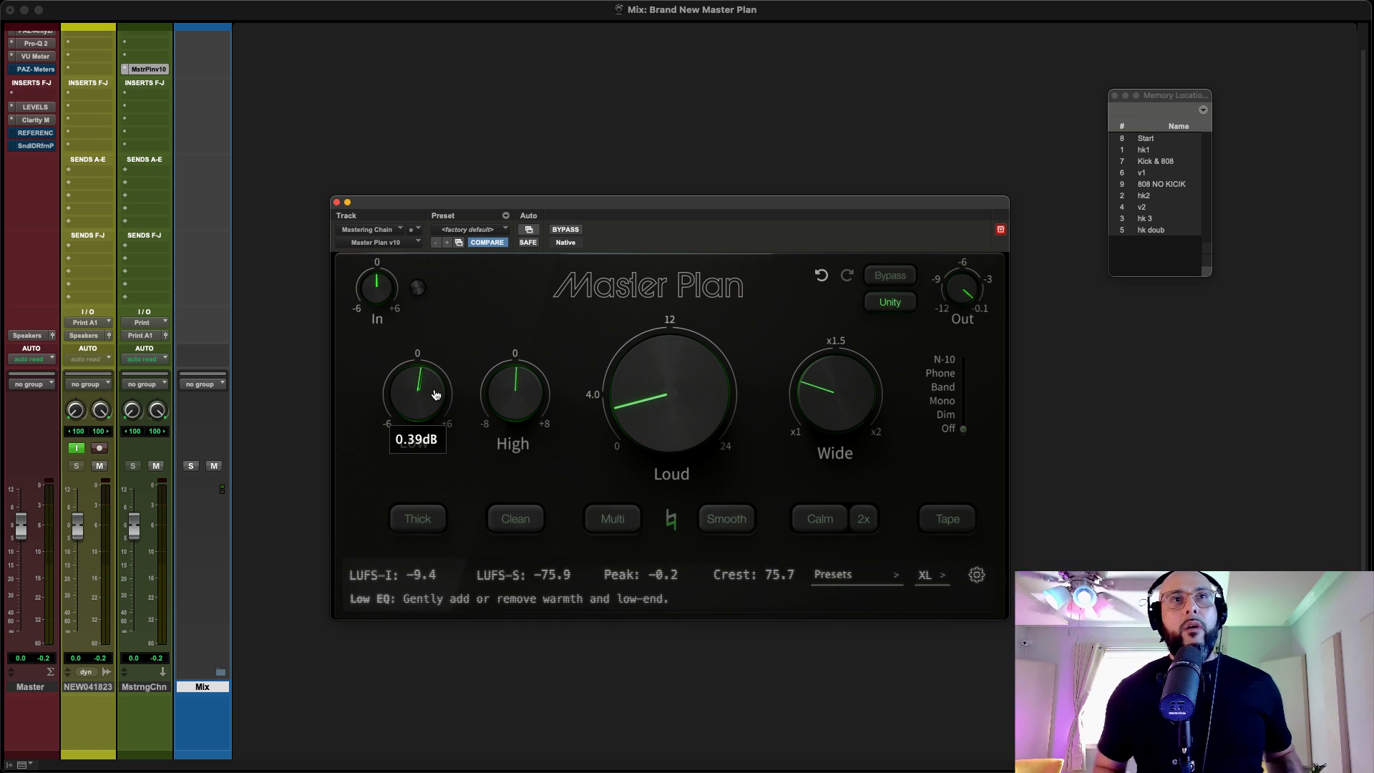
mouse_move(503, 402)
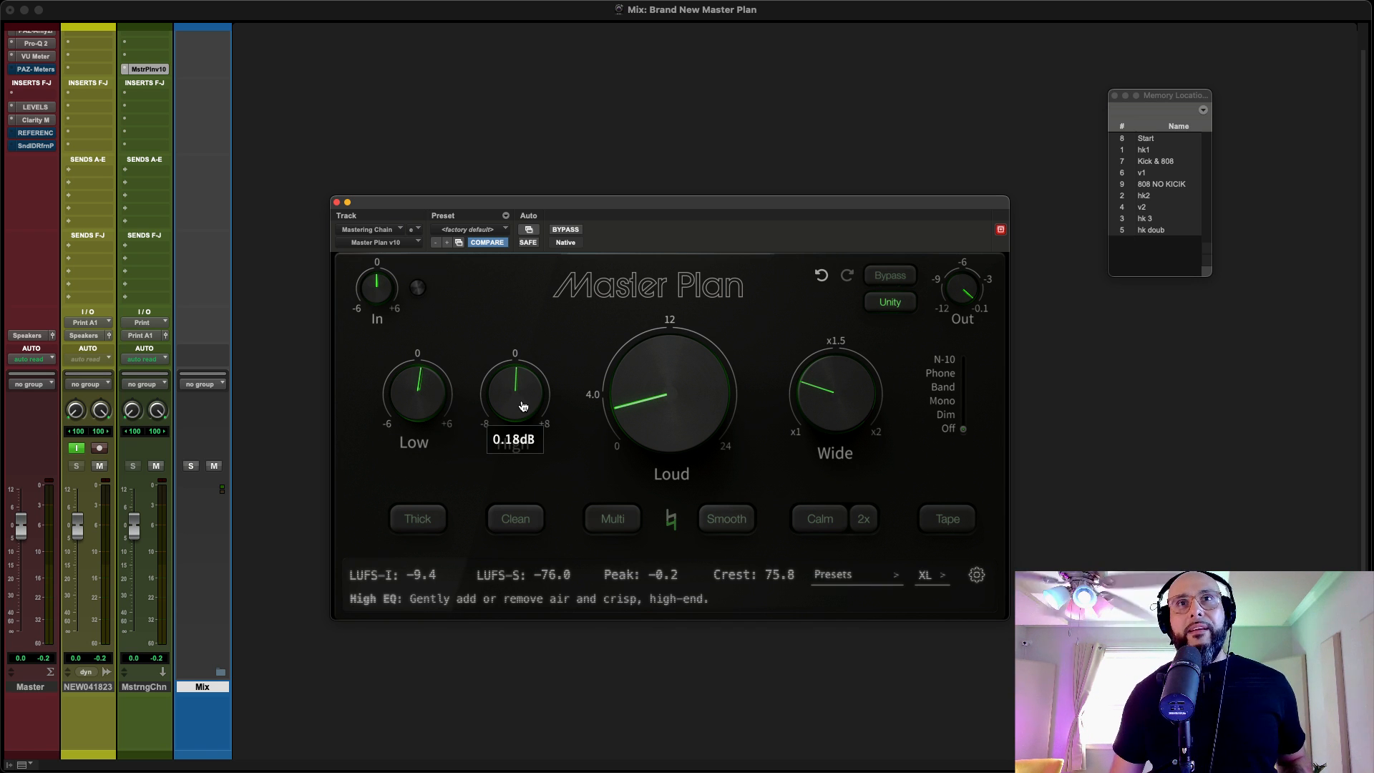
mouse_move(667, 390)
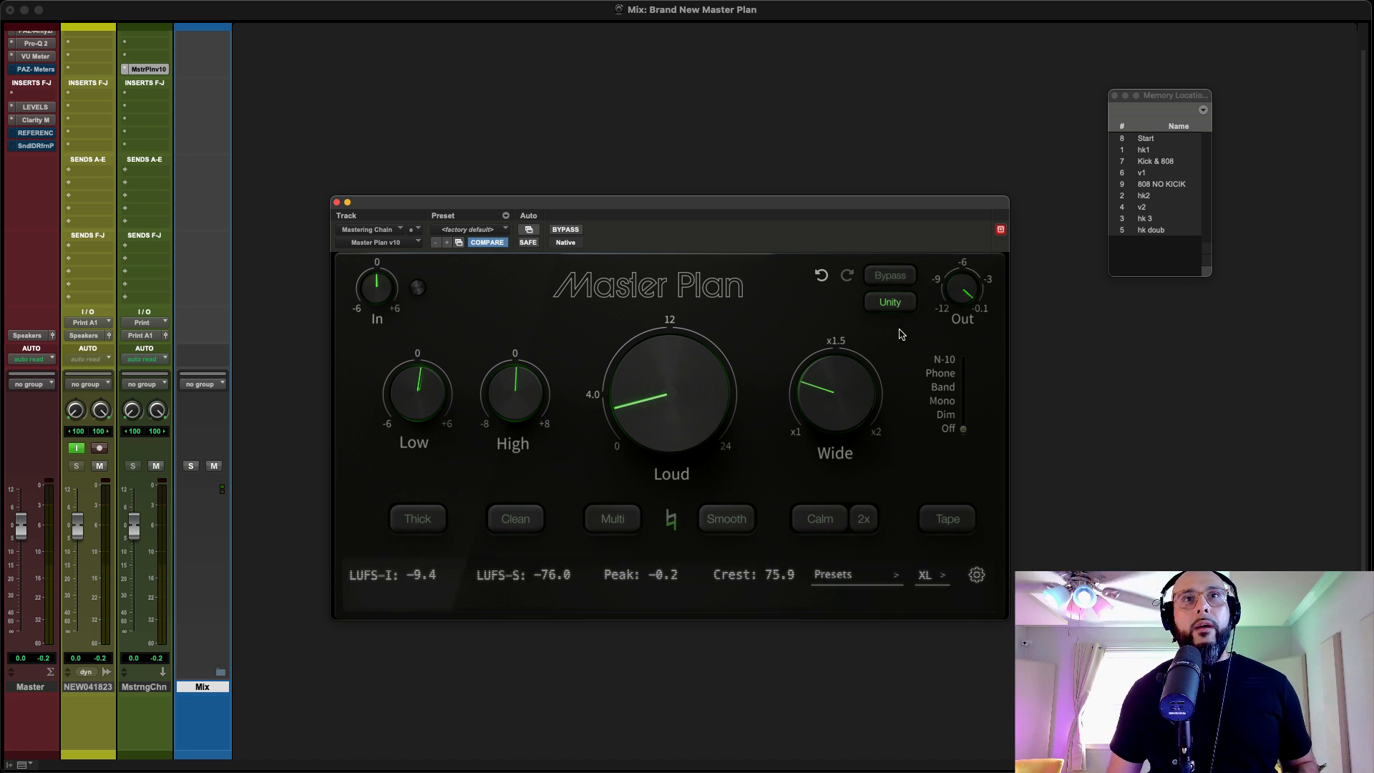
mouse_move(889, 285)
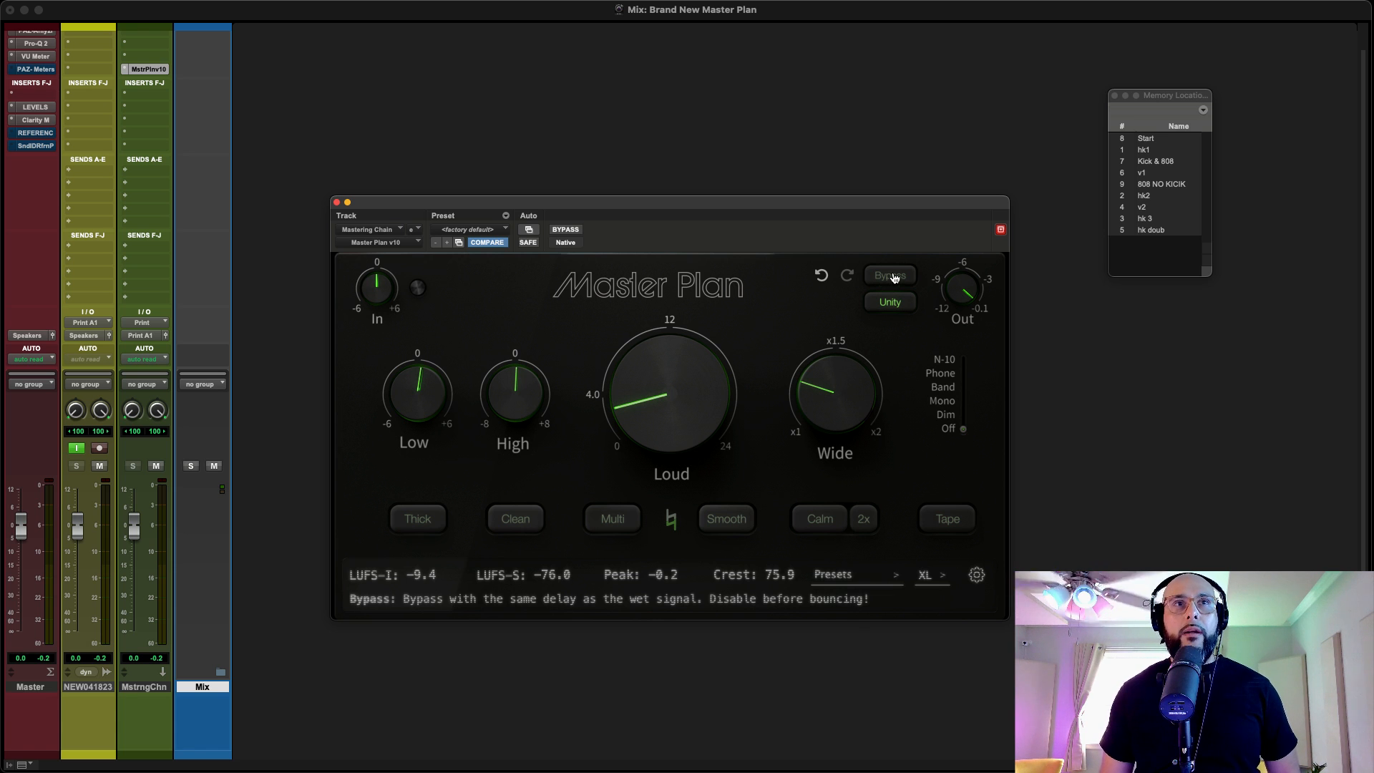
key("space")
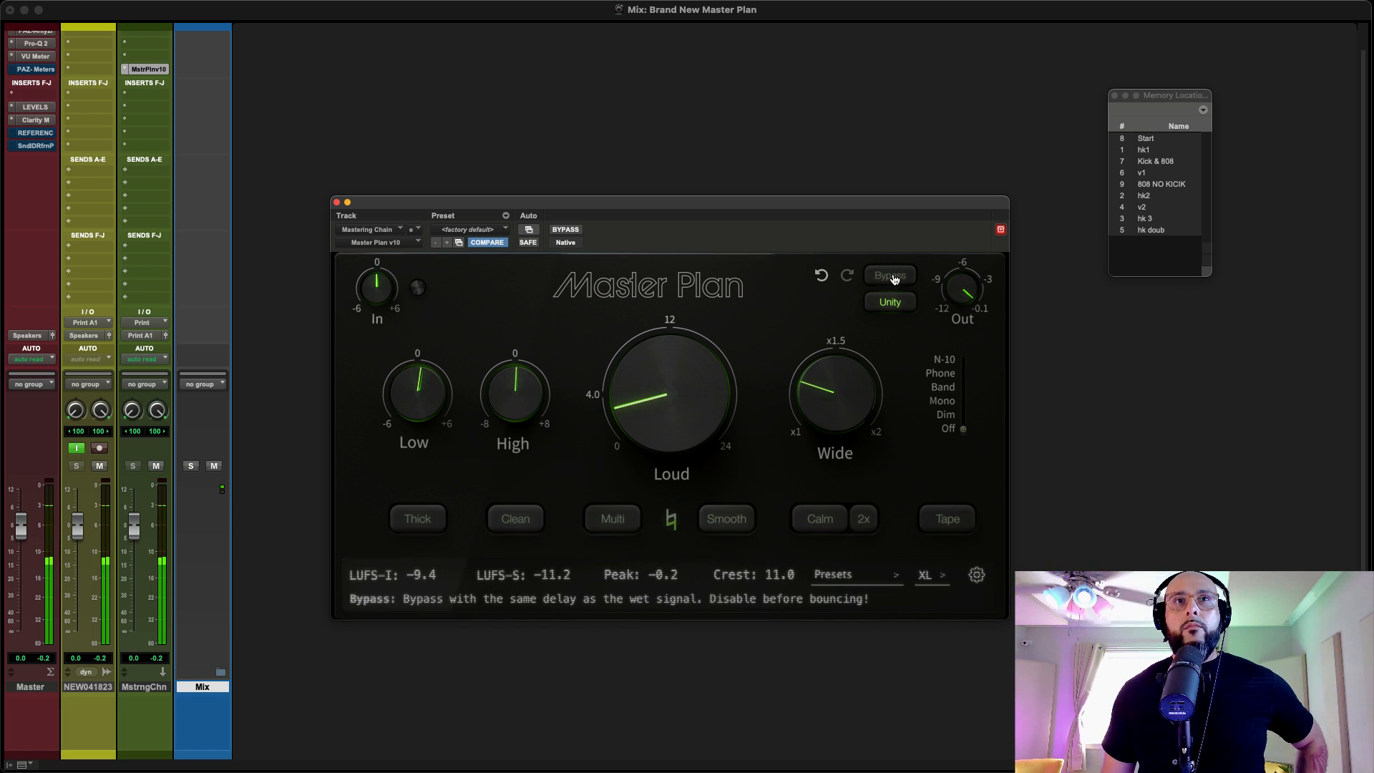
left_click(891, 276)
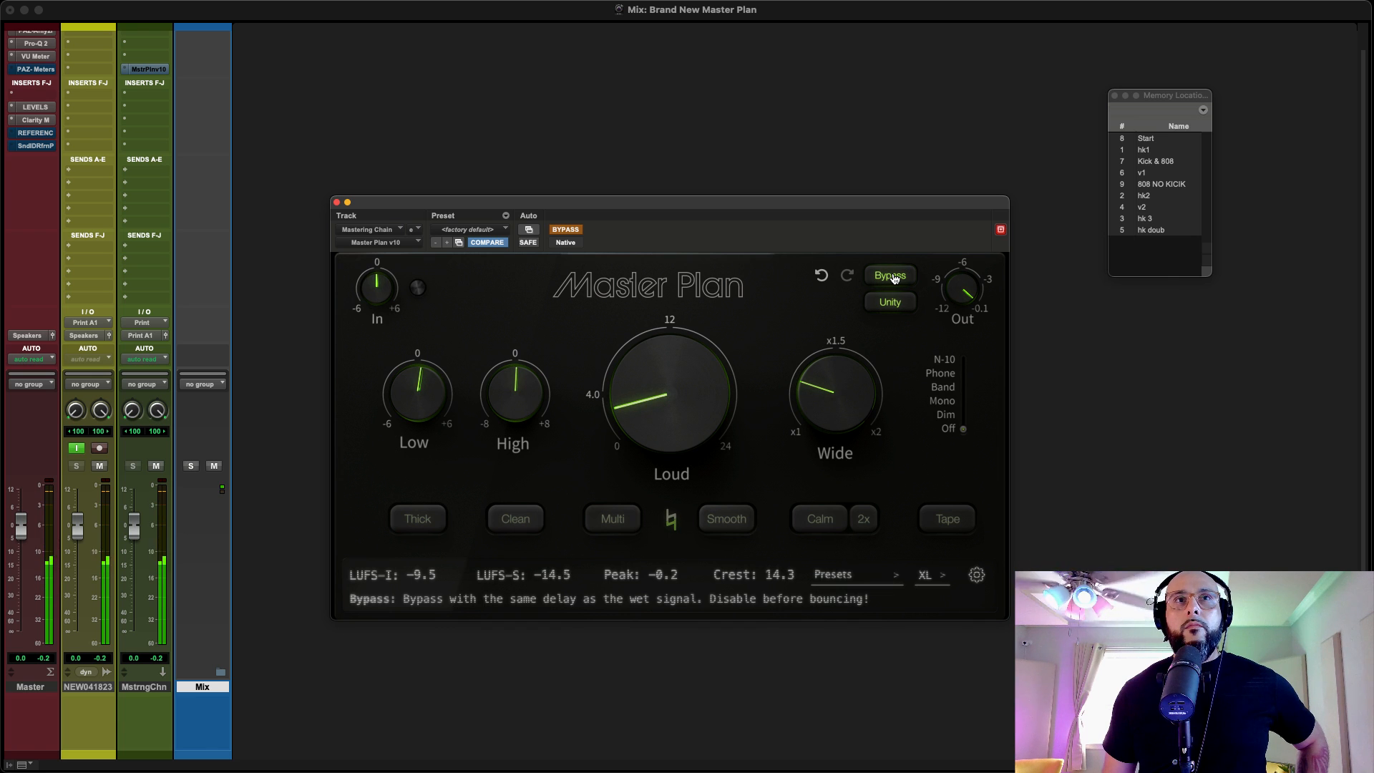
left_click(891, 276)
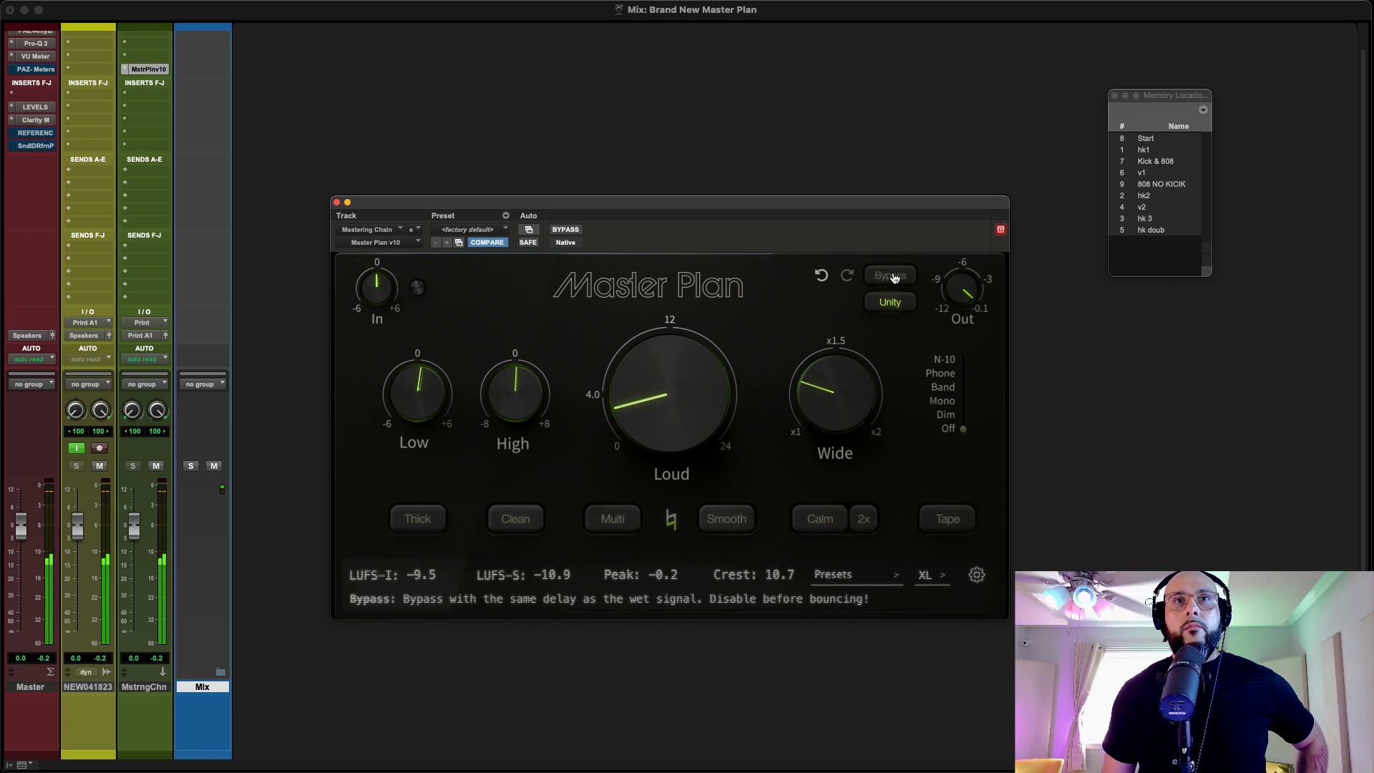
left_click(892, 276)
left_click(892, 276)
left_click(892, 276)
left_click(892, 277)
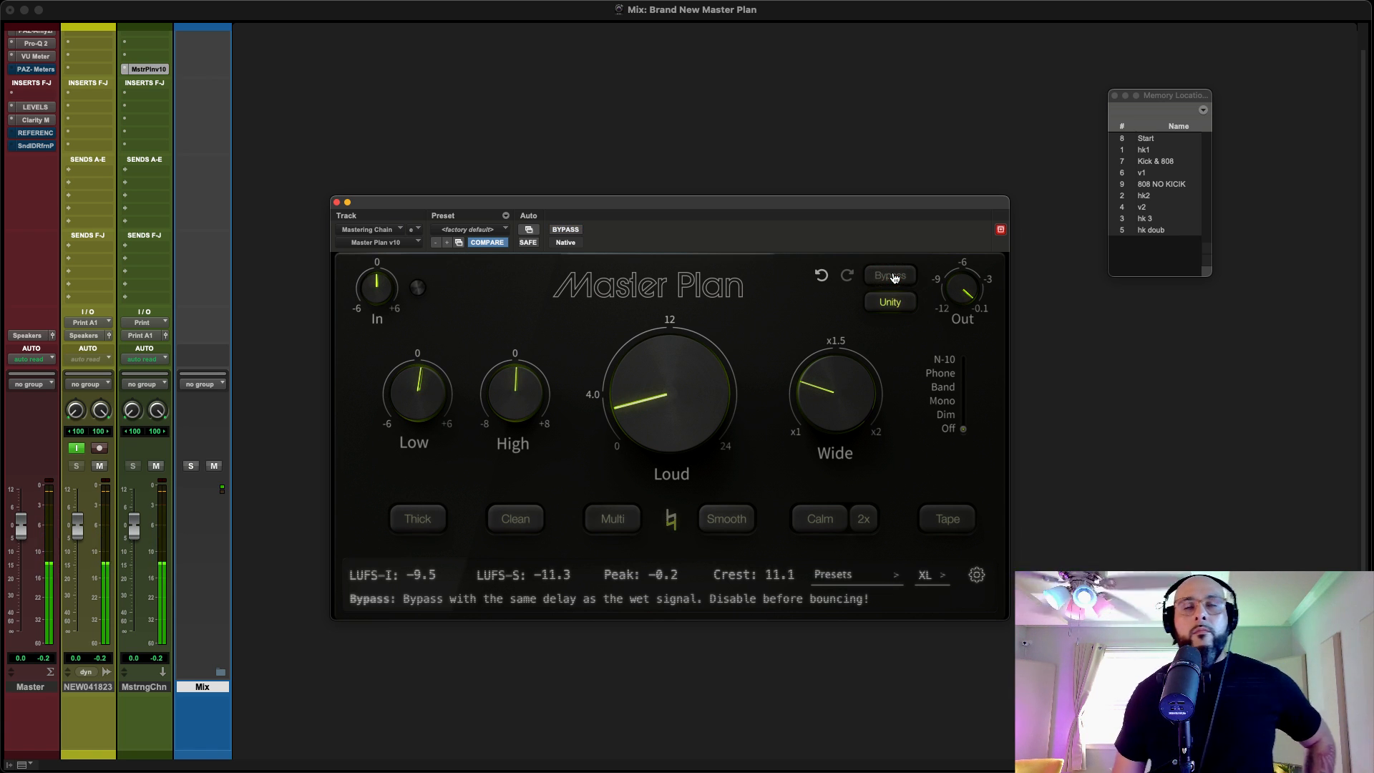
left_click(892, 276)
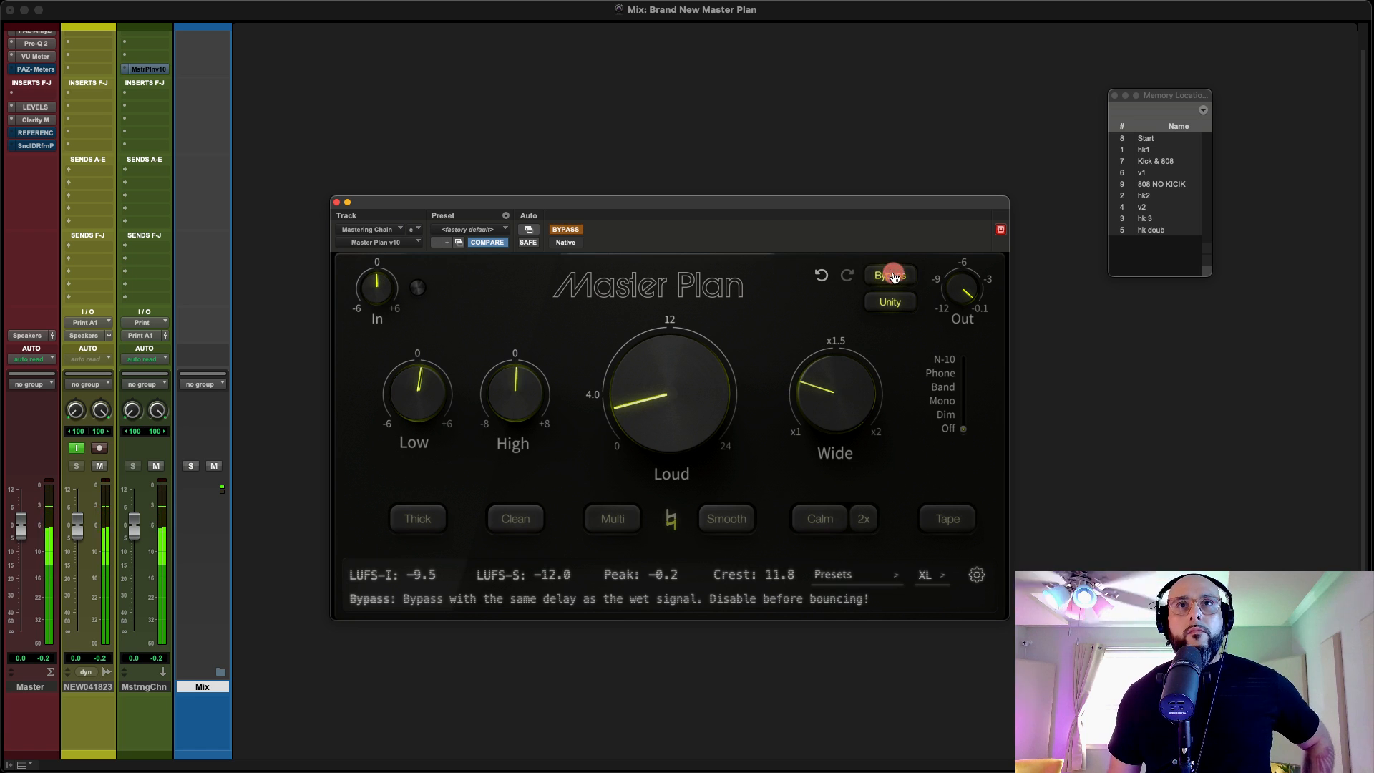
left_click(891, 276)
left_click(892, 276)
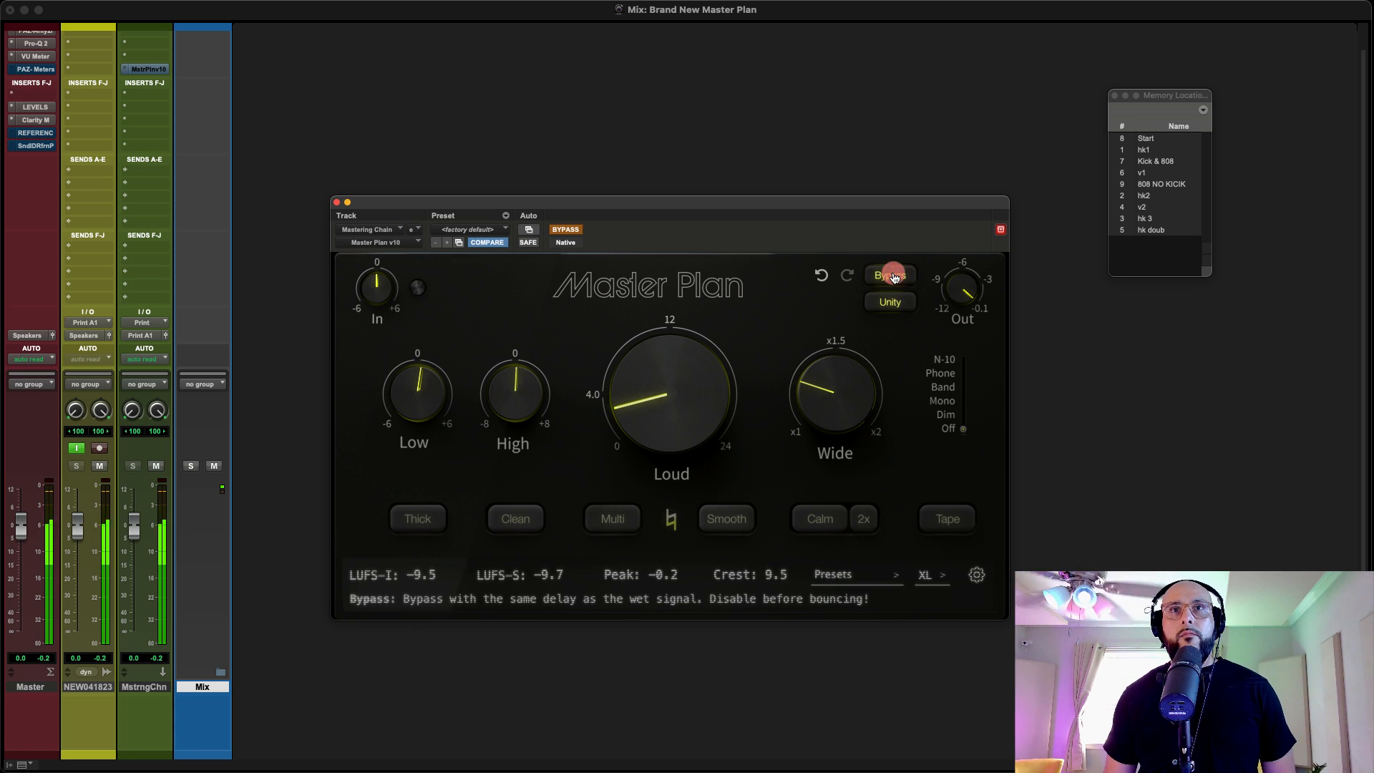
left_click(892, 276)
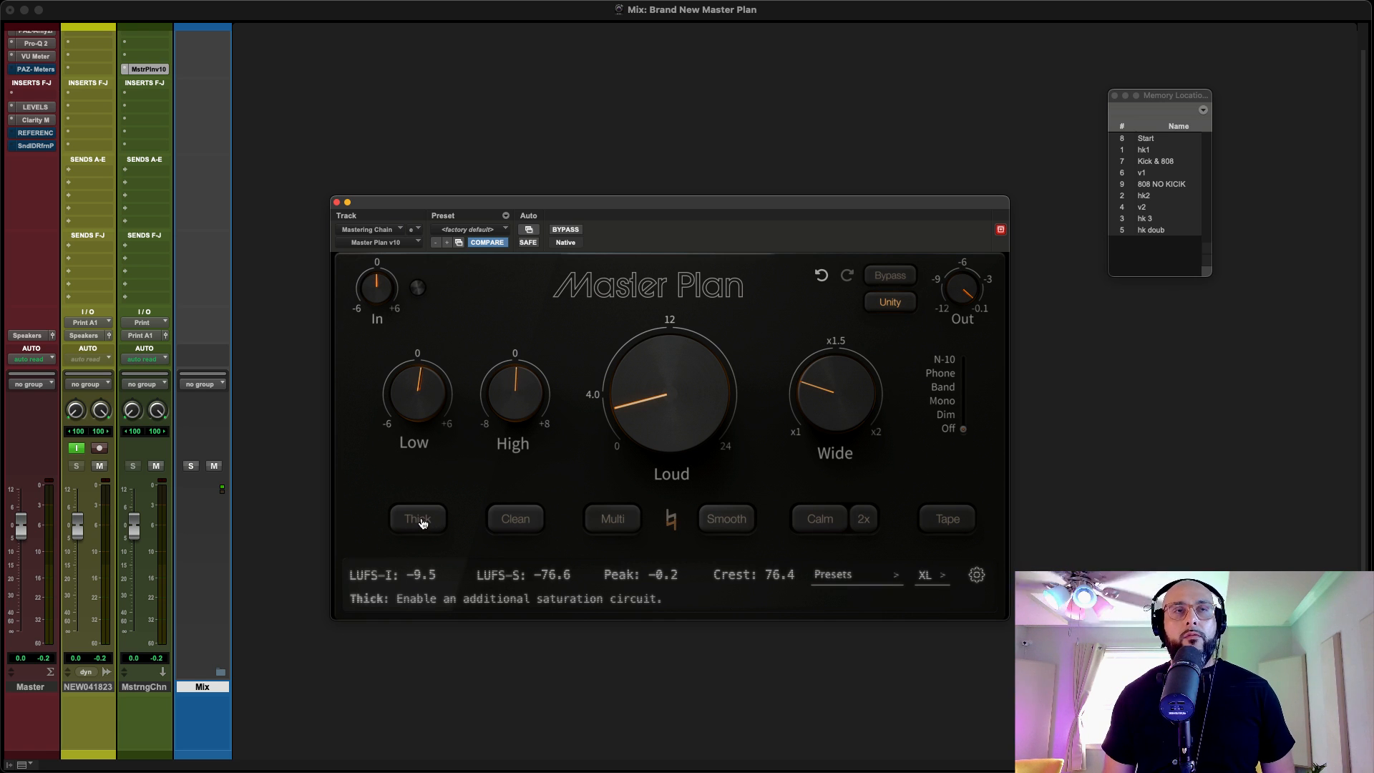
Step: Enable Thick during playback, set its mix to about 13%, and toggle it off and on to compare
key("space")
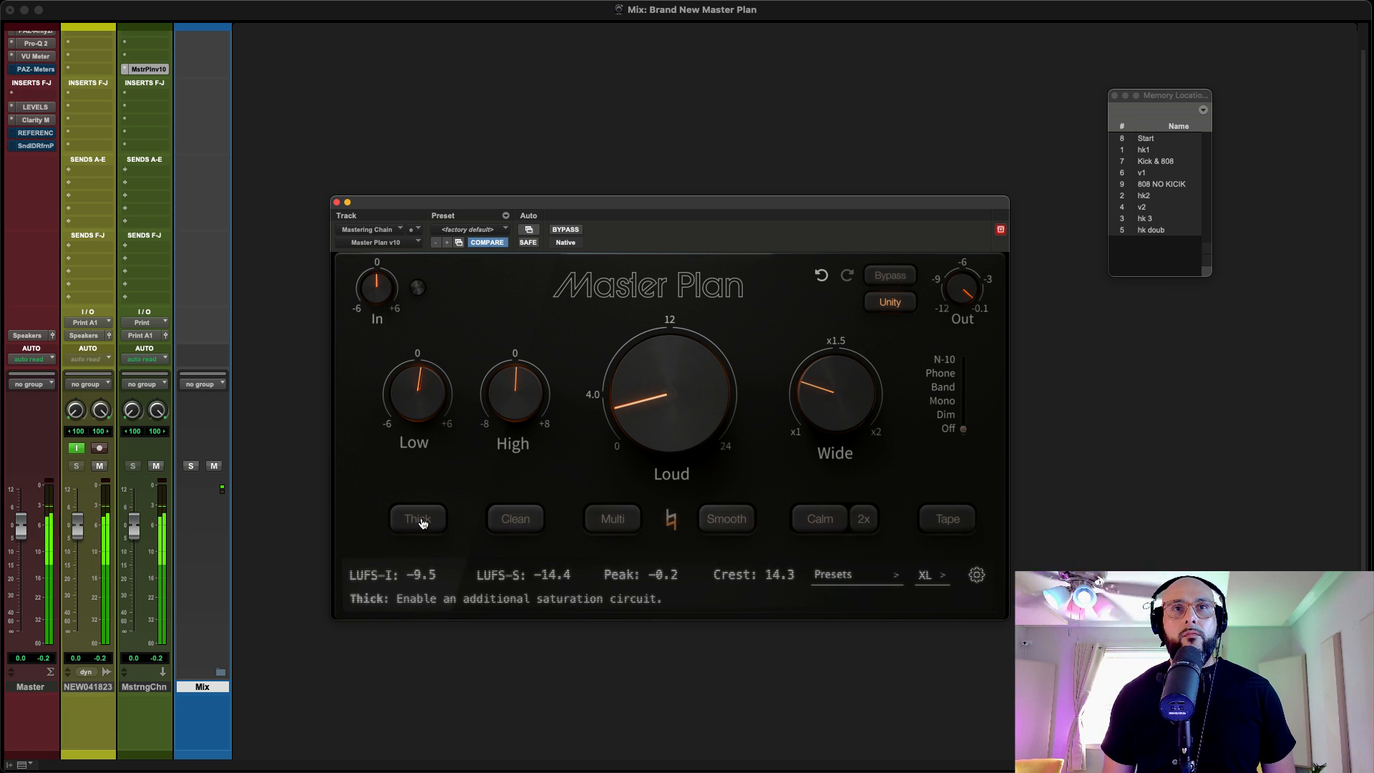
left_click(423, 522)
mouse_move(406, 551)
left_mouse_down()
mouse_move(457, 561)
mouse_move(393, 548)
left_mouse_up()
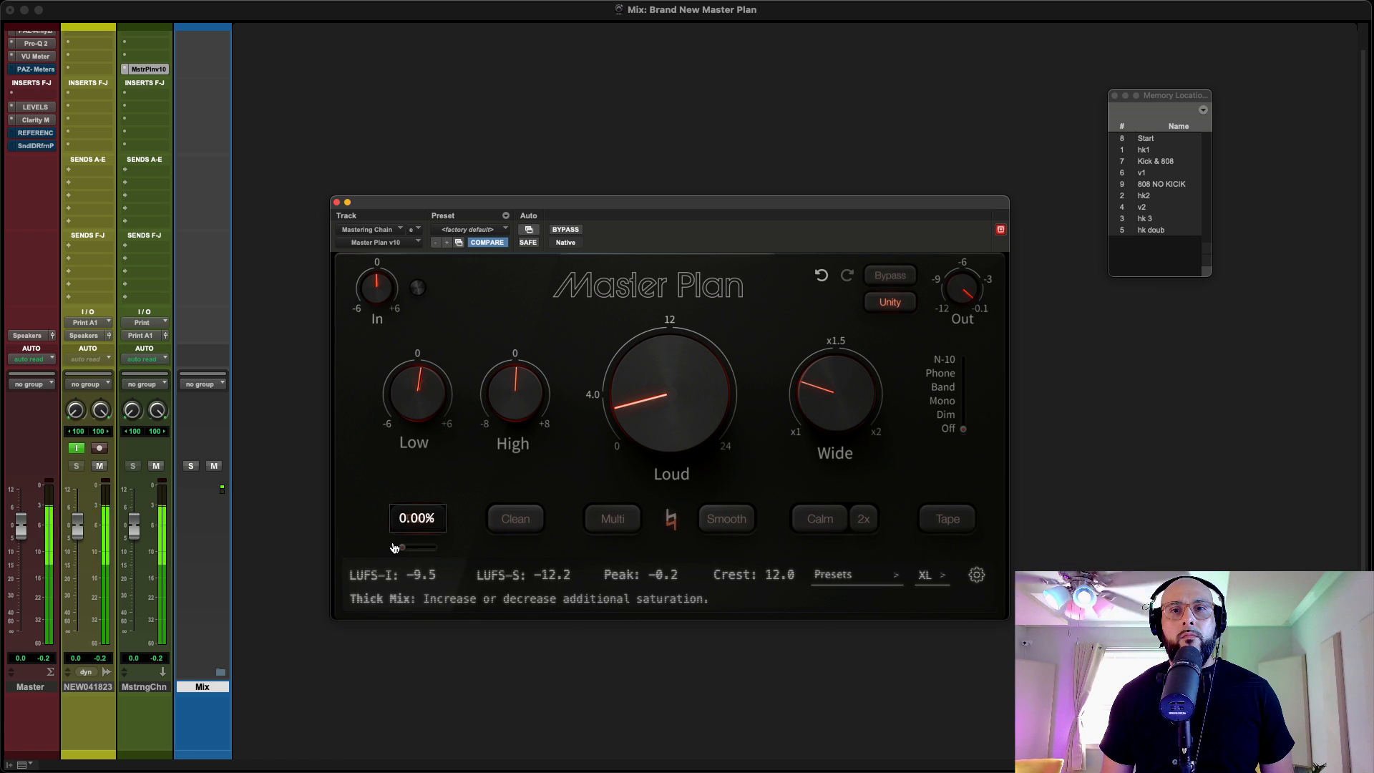
mouse_move(415, 551)
left_mouse_down()
mouse_move(469, 564)
mouse_move(407, 547)
left_mouse_up()
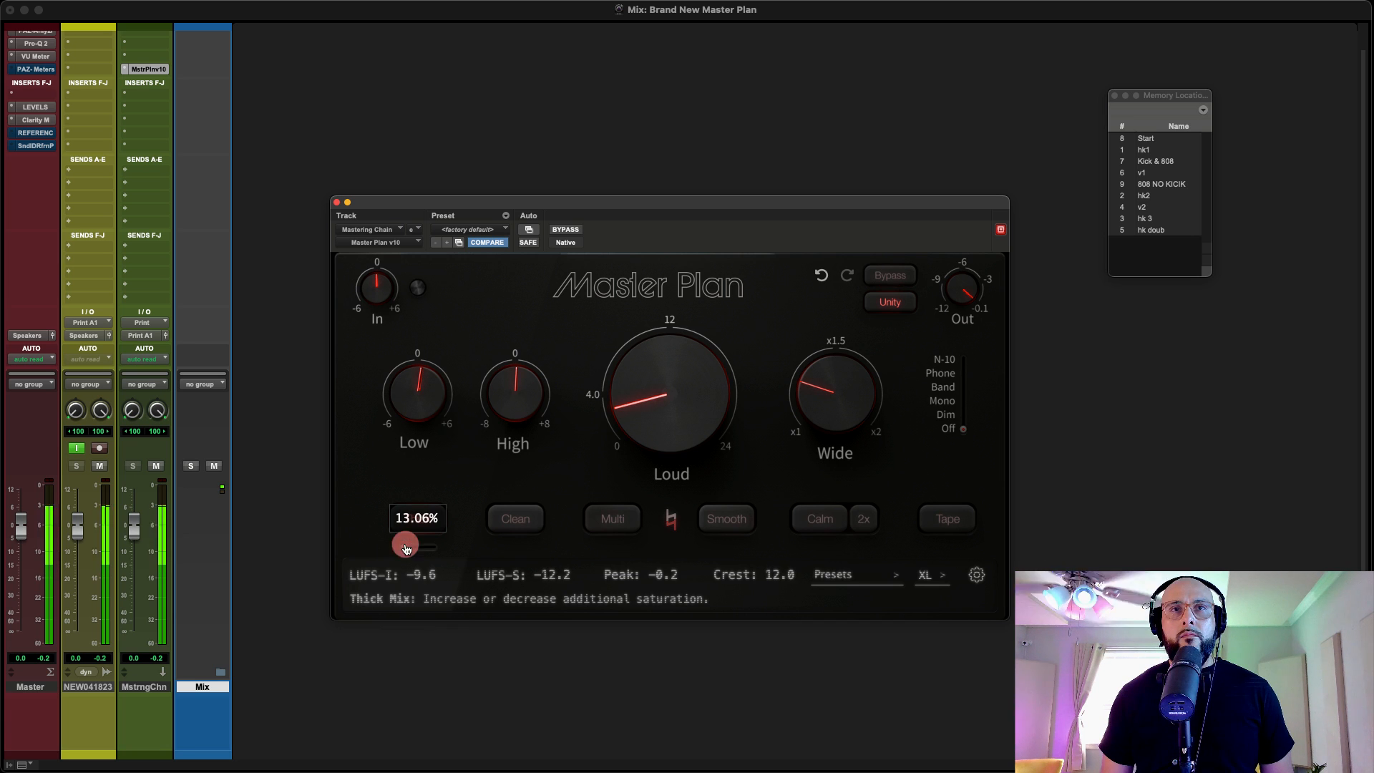
left_click(423, 517)
left_click(422, 517)
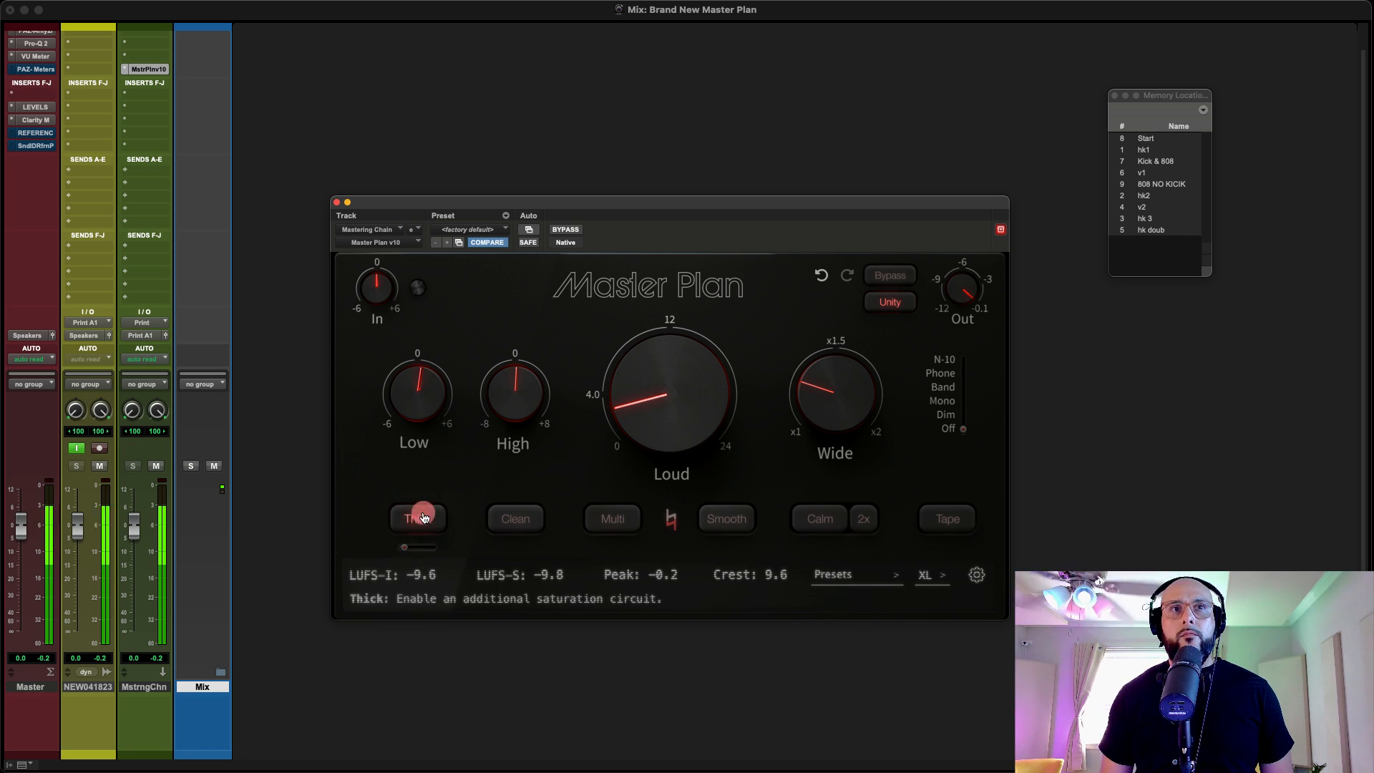
Step: Enable Clean and reduce the Thick mix to about 11.4%
left_click(511, 521)
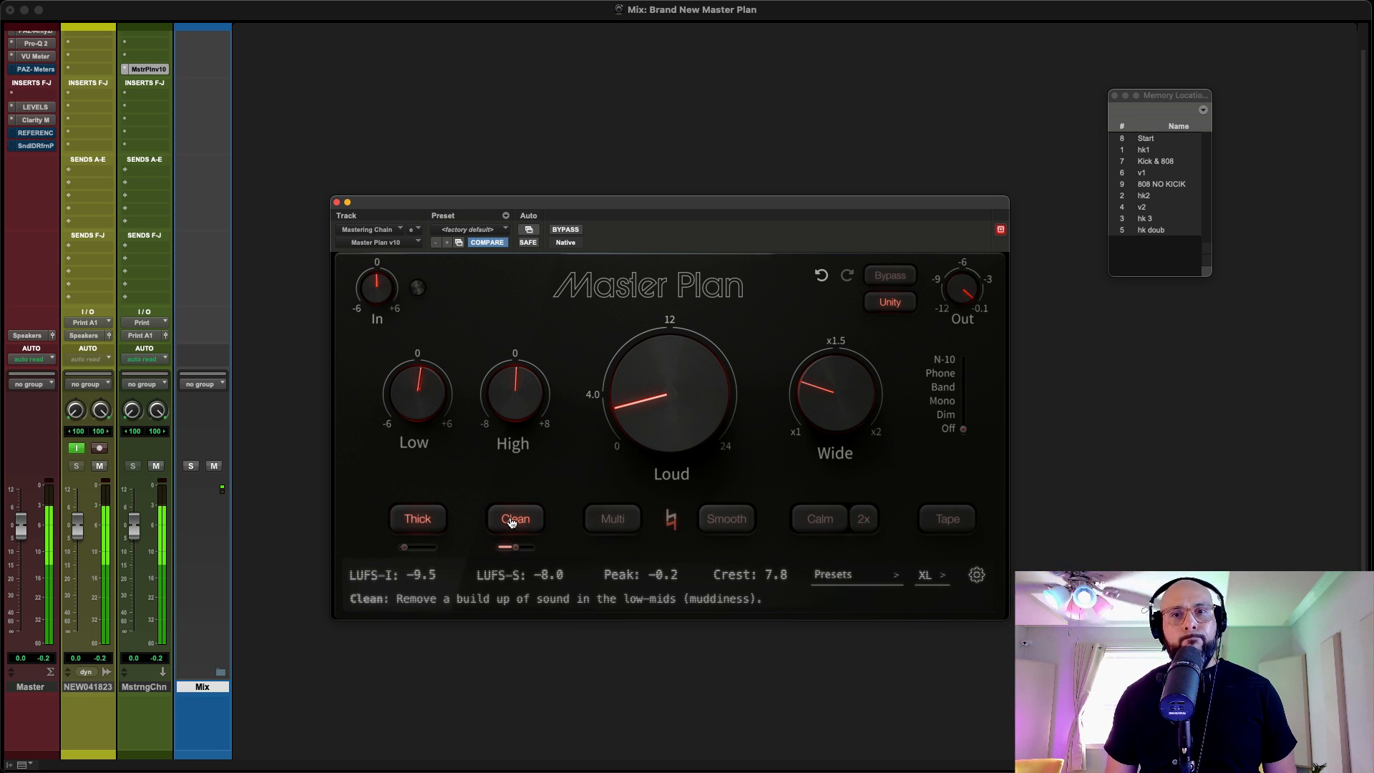
left_click_drag(404, 548, 403, 549)
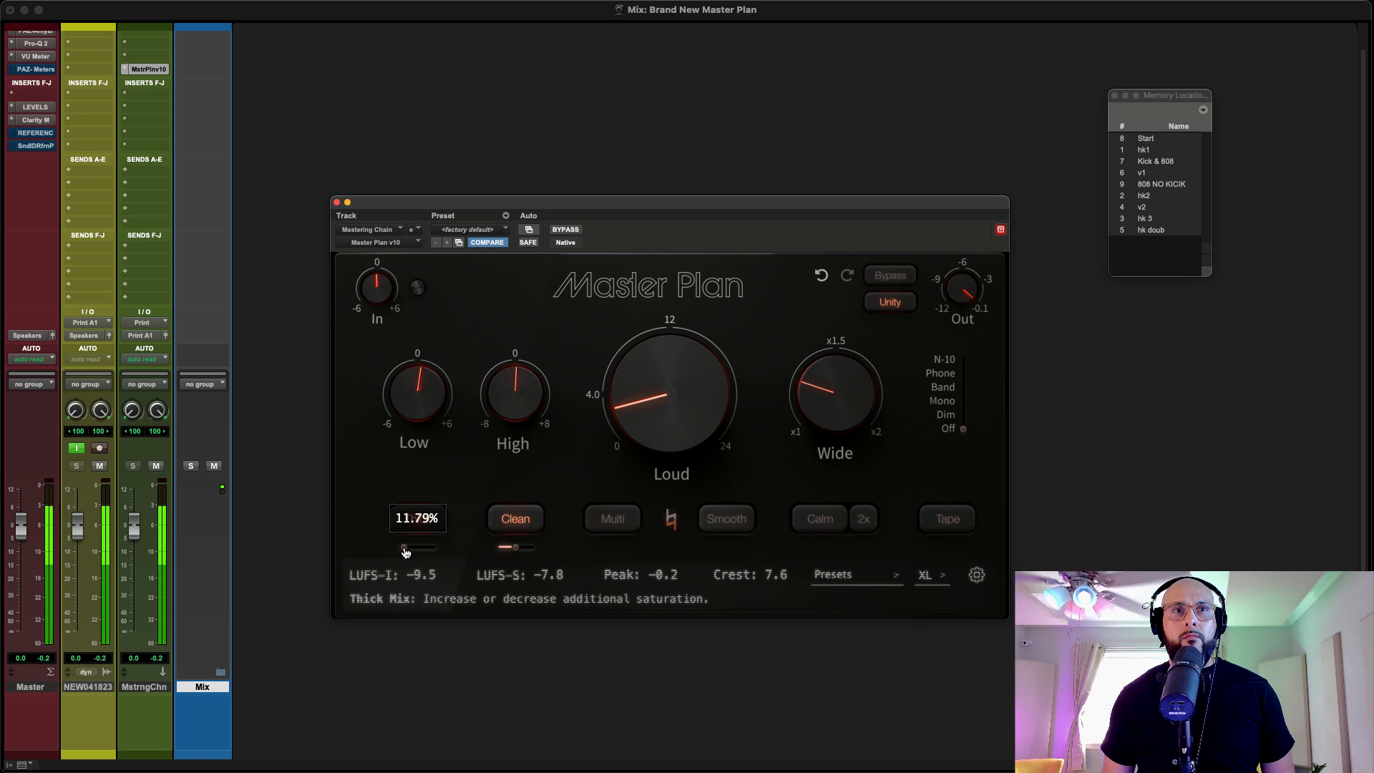
left_click(405, 549)
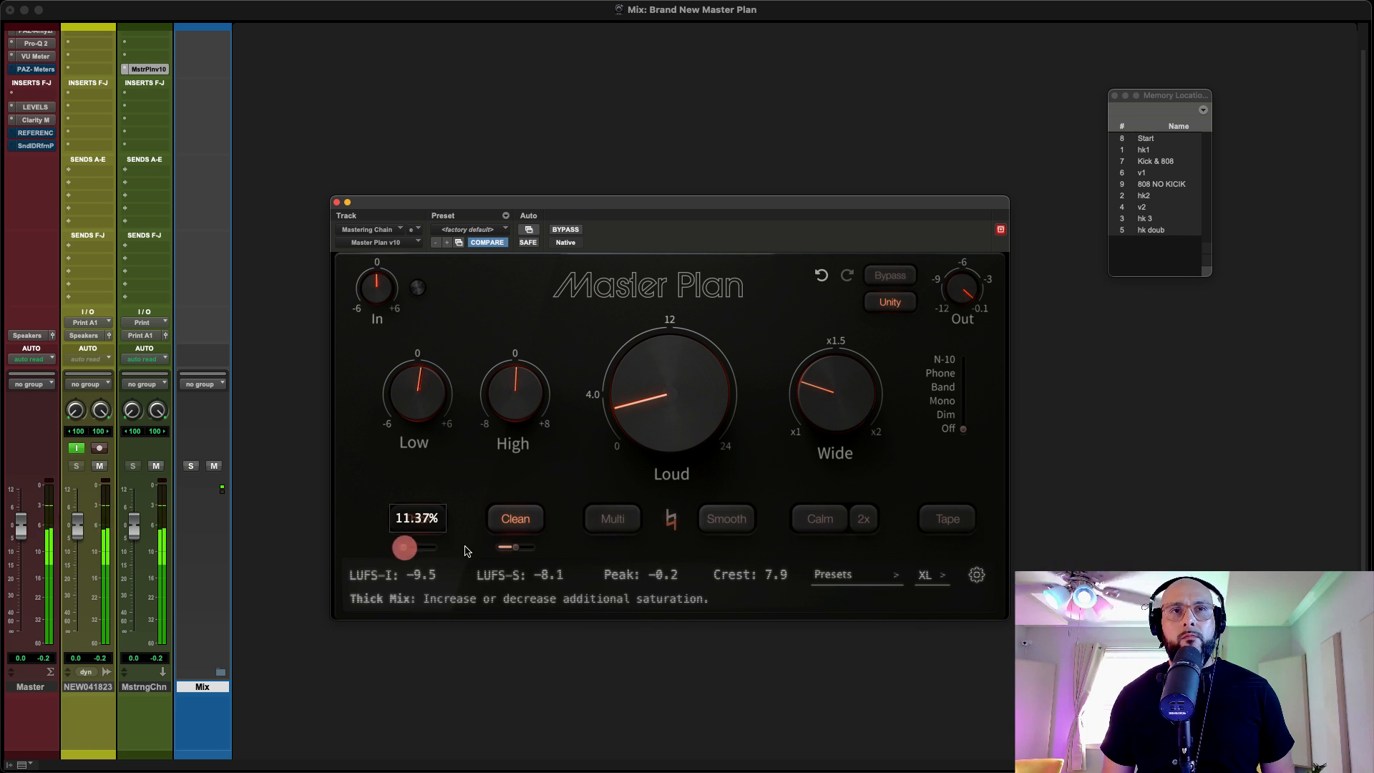
Step: Lower the Clean amount to near its minimum and toggle Clean off and on to compare
mouse_move(493, 545)
left_mouse_down()
mouse_move(600, 567)
mouse_move(484, 551)
mouse_move(502, 555)
left_mouse_up()
left_click(521, 528)
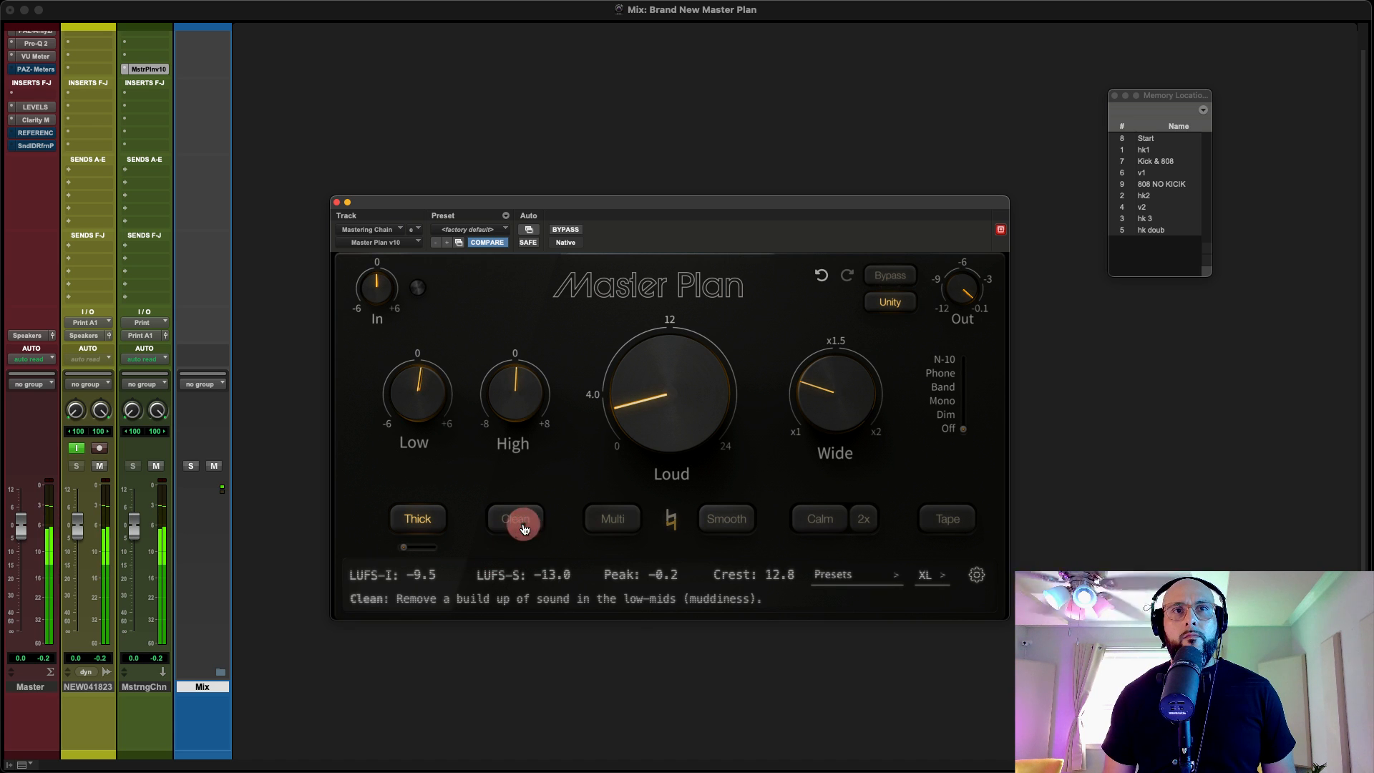
left_click(523, 528)
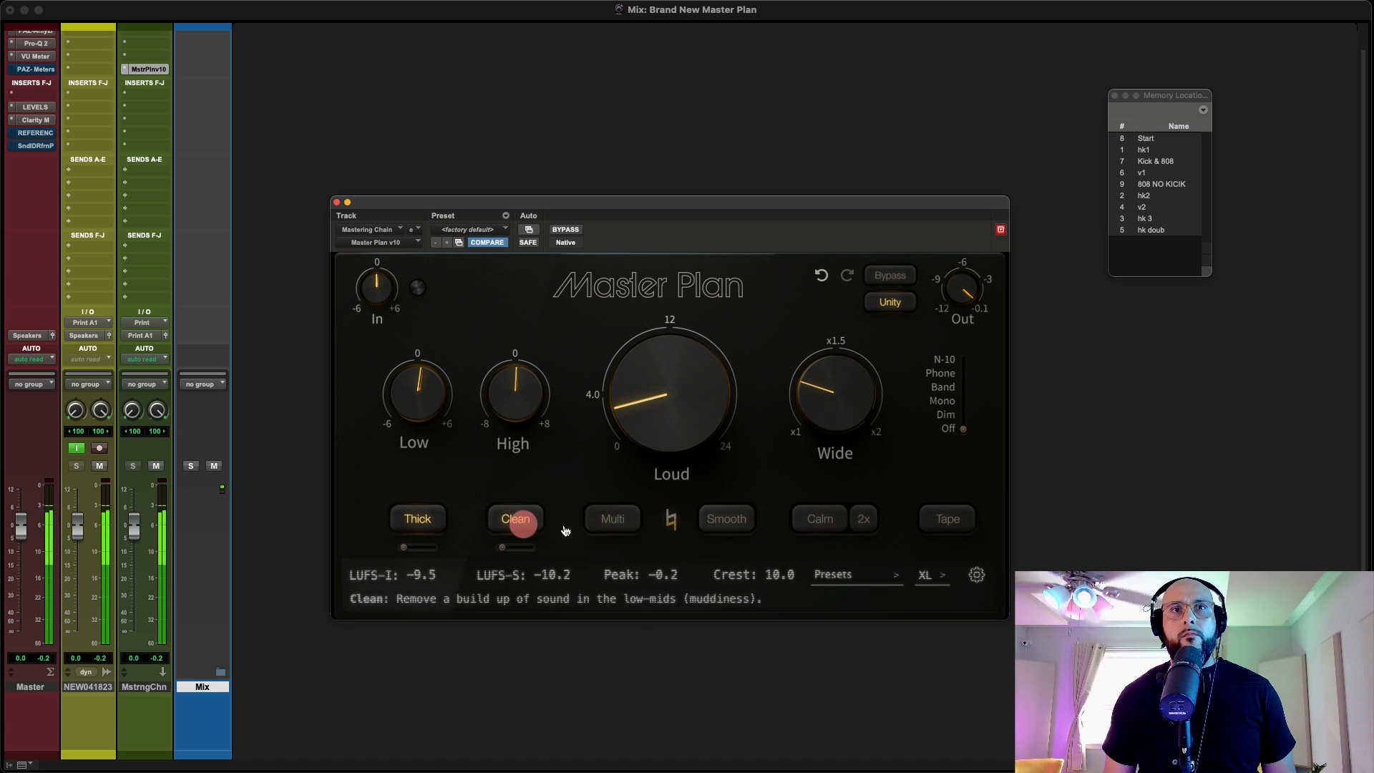
Step: Try the Multi compressor with its low, mid and high band amounts, and switch Multi off
left_click(620, 521)
mouse_move(660, 534)
left_mouse_down()
mouse_move(660, 485)
mouse_move(660, 536)
left_mouse_up()
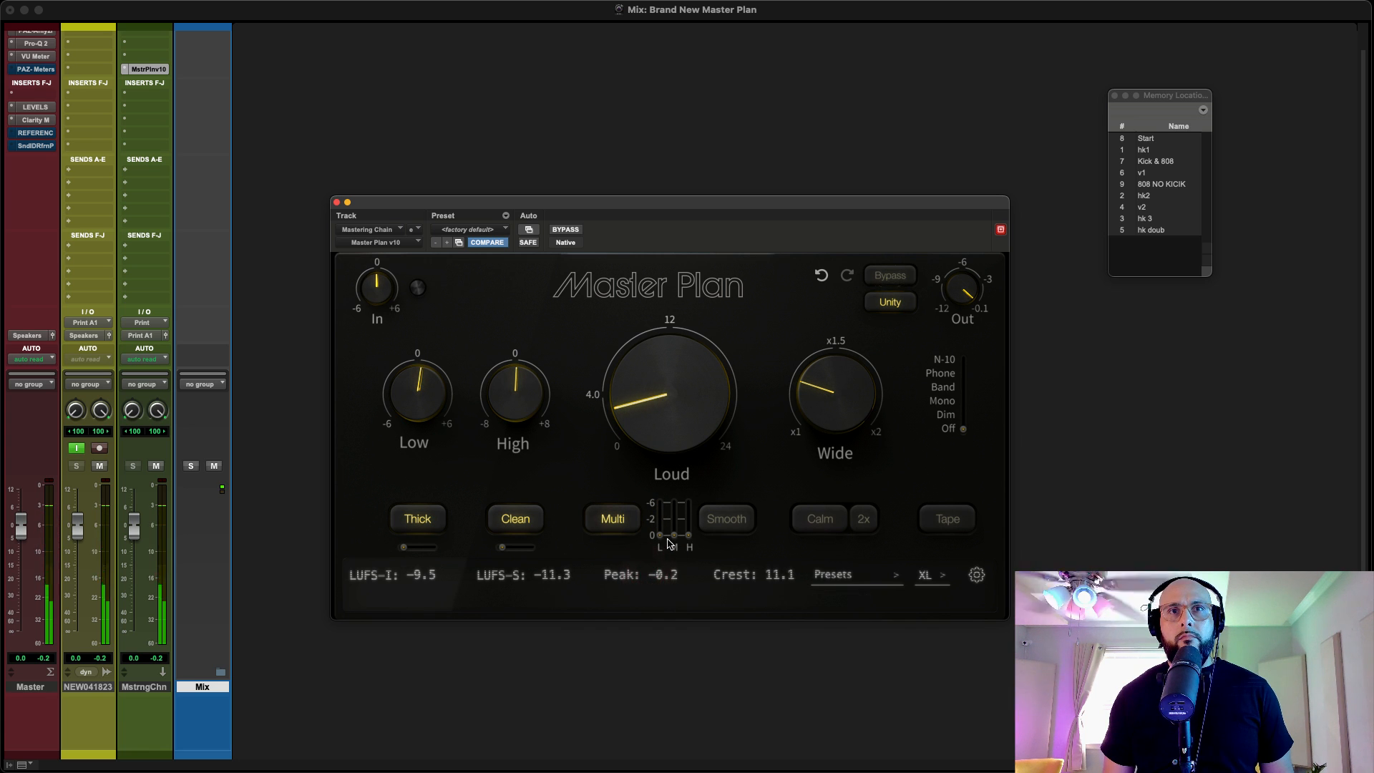
left_click_drag(673, 538, 665, 608)
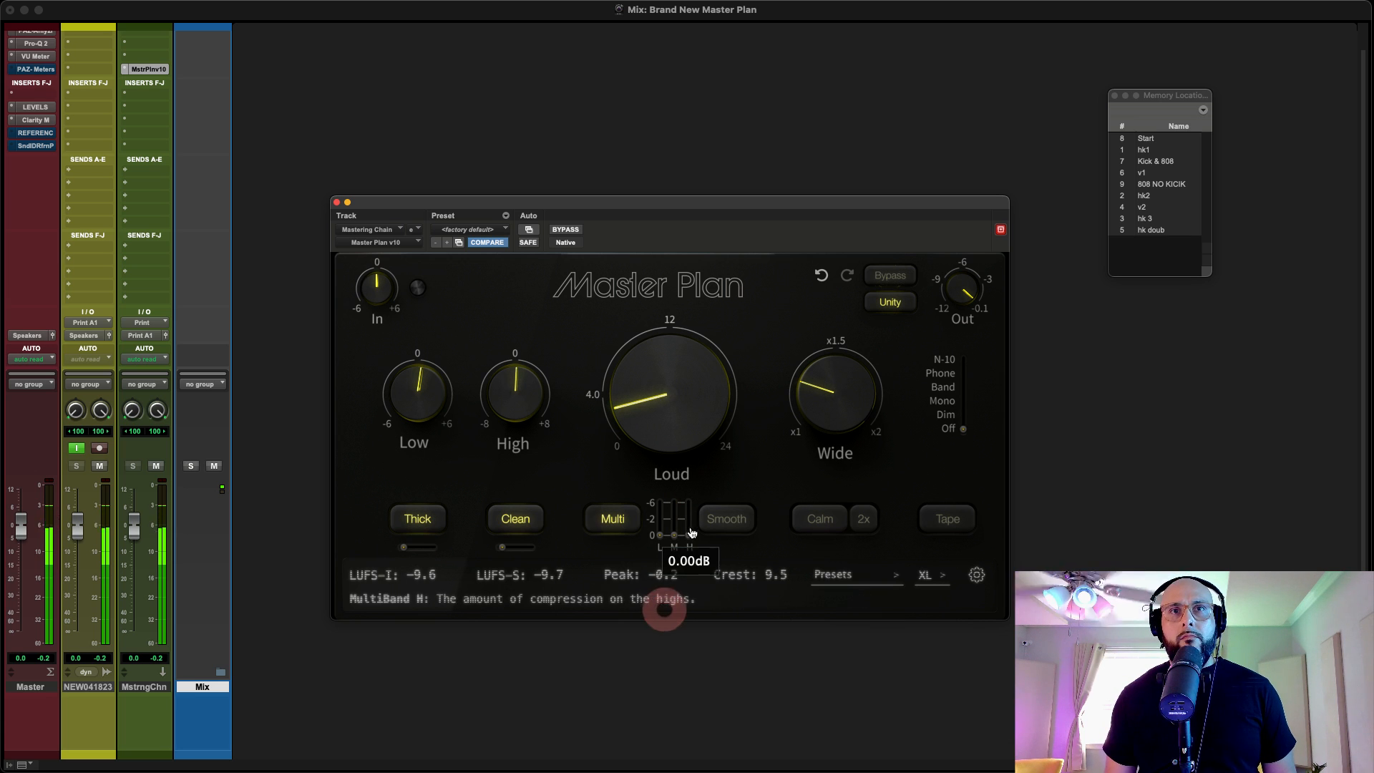
left_click_drag(691, 500, 678, 593)
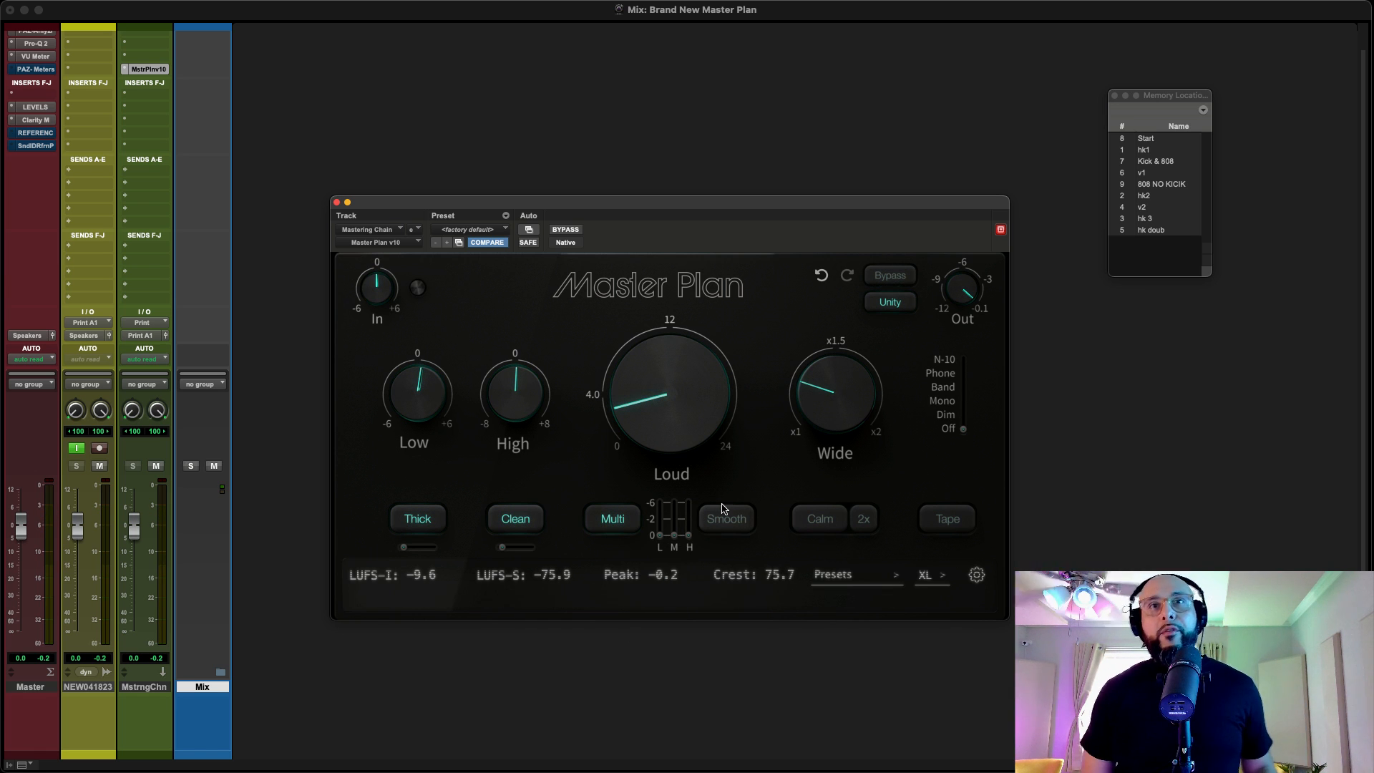
left_click(609, 523)
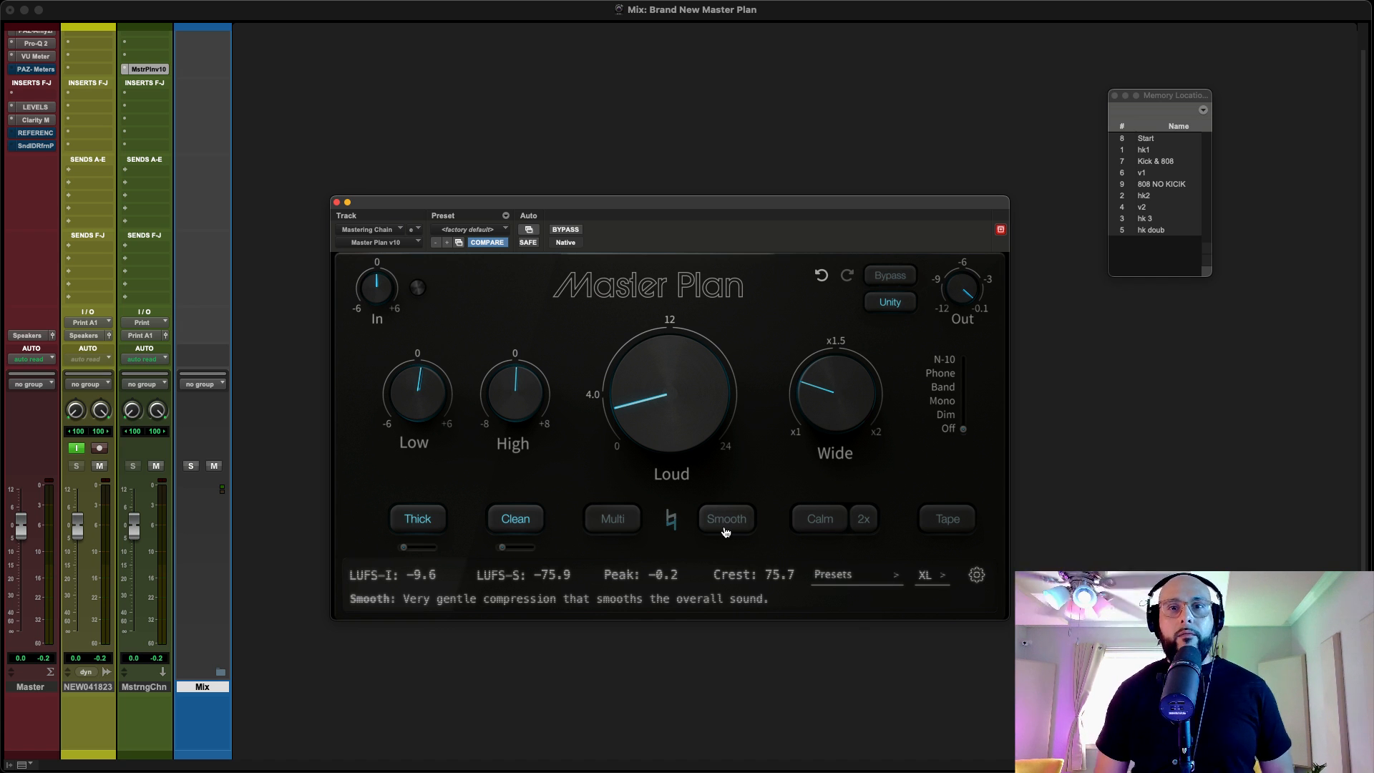
Step: Play the mix and audition the Smooth compression by toggling it on and off
key("space")
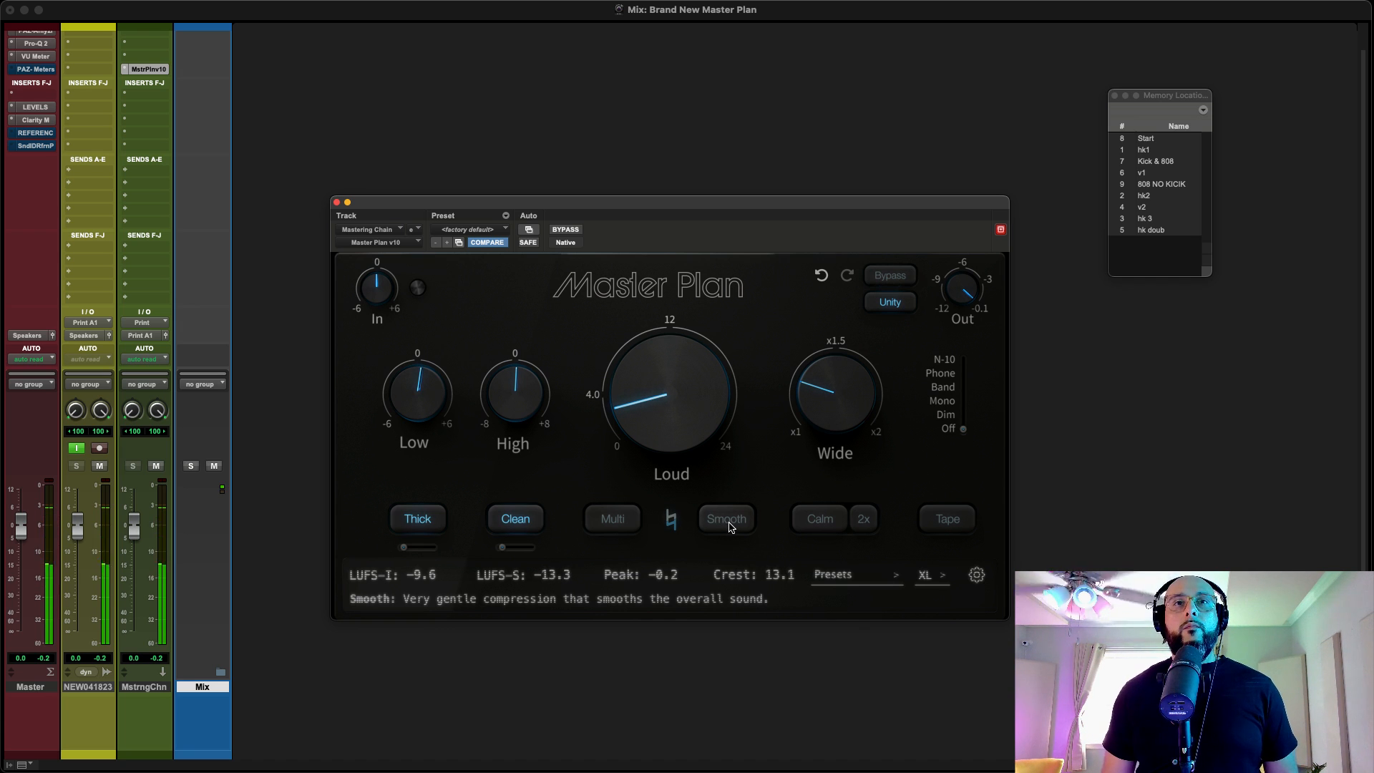
left_click(728, 519)
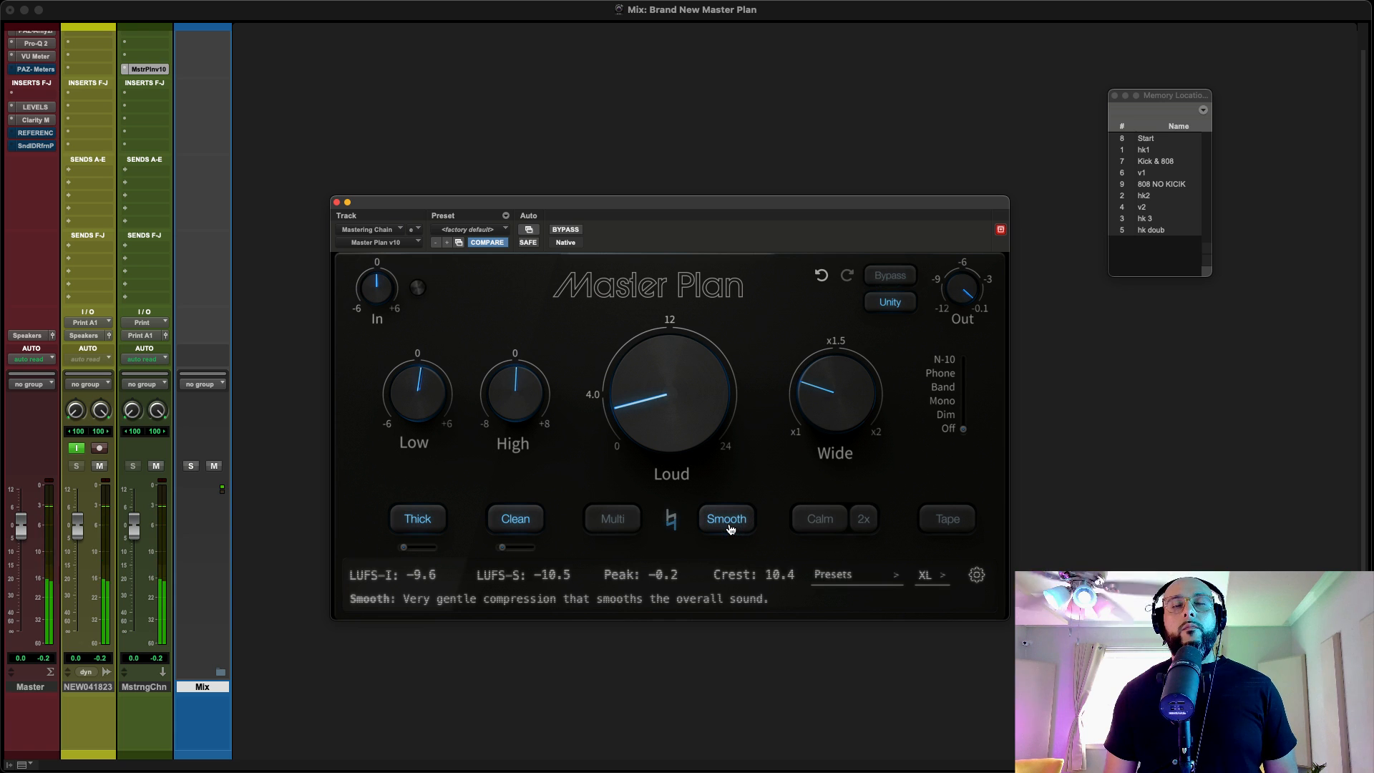
left_click(728, 520)
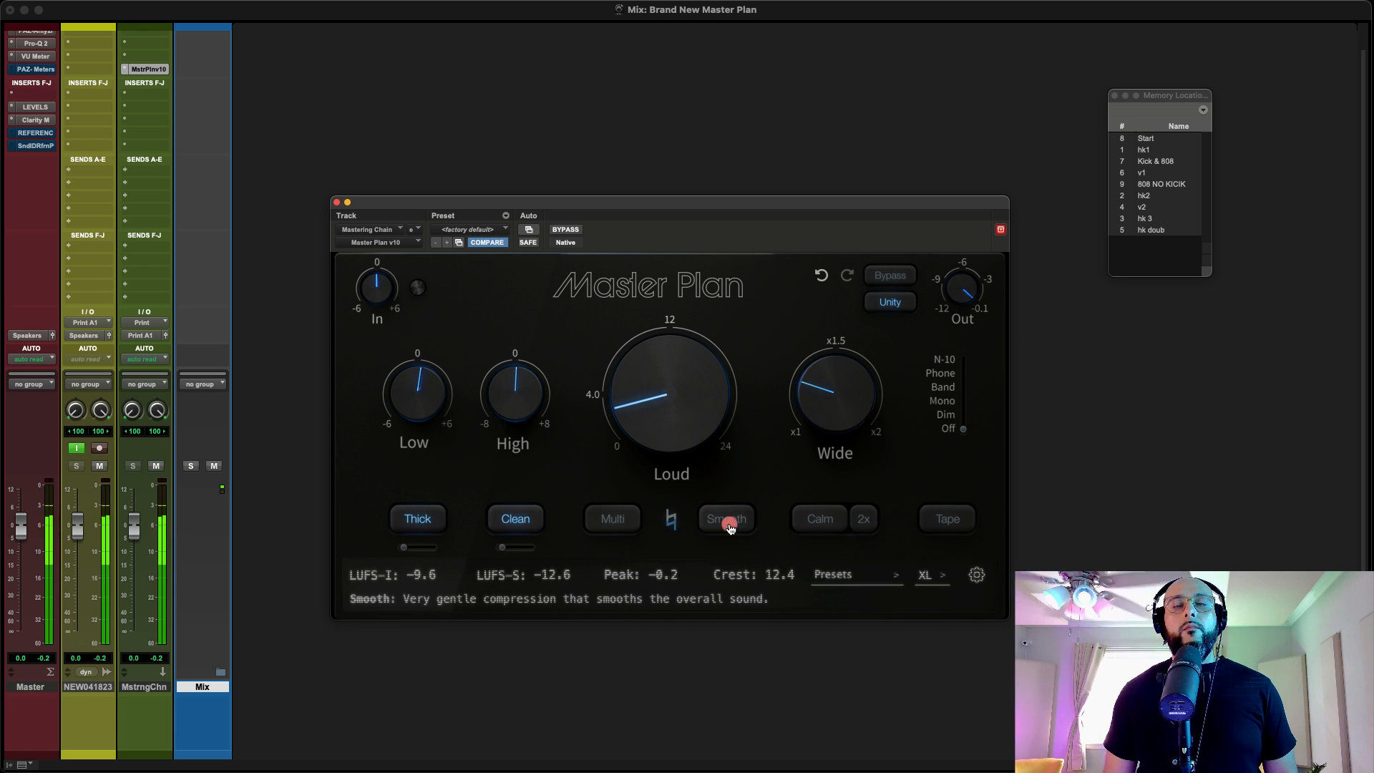
Step: Compare the playing mix with Smooth compression on and off again, leaving Smooth disabled
left_click(728, 520)
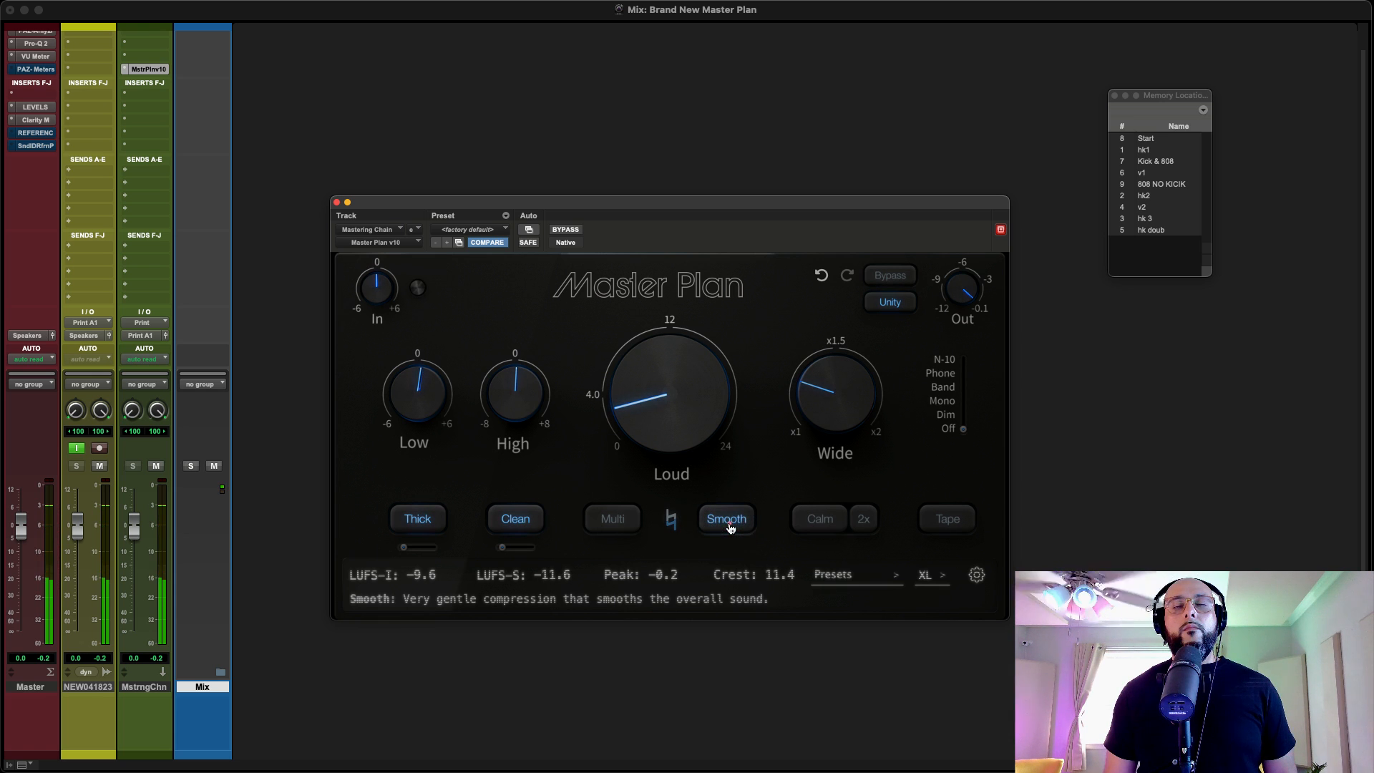
left_click(728, 519)
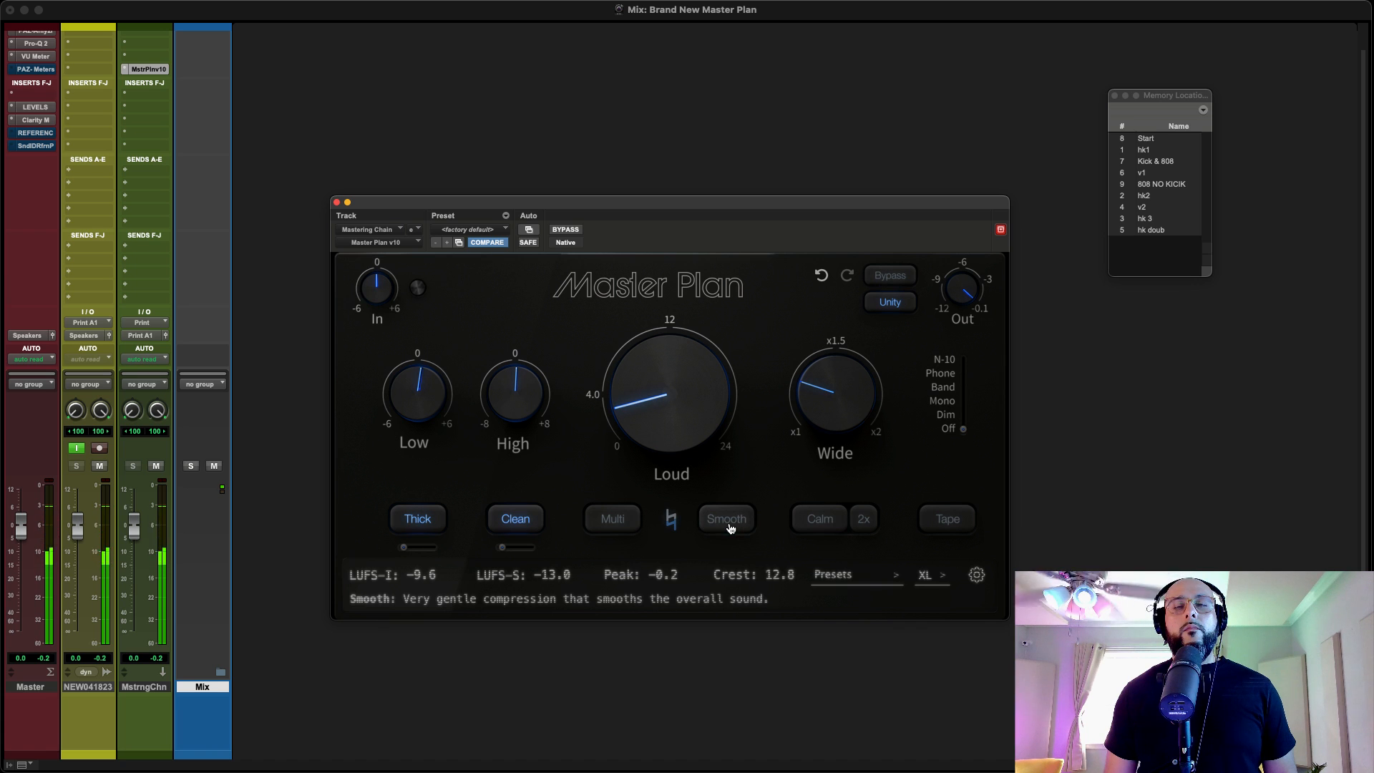
left_click(729, 526)
left_click(730, 526)
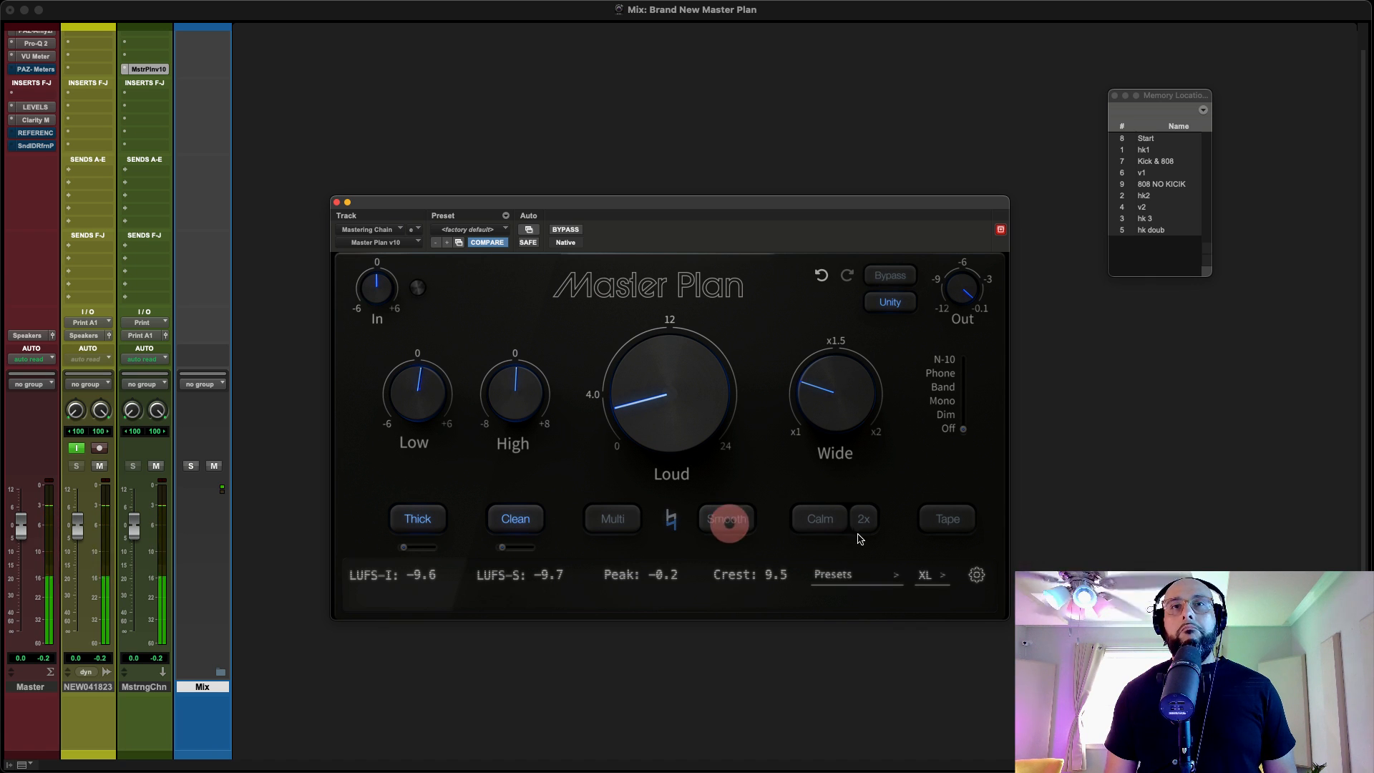
Step: Enable Calm, sweep its amount up to 100% and back to near its minimum, and audition the 2x option, leaving 2x off
left_click(814, 522)
left_click_drag(820, 546, 918, 560)
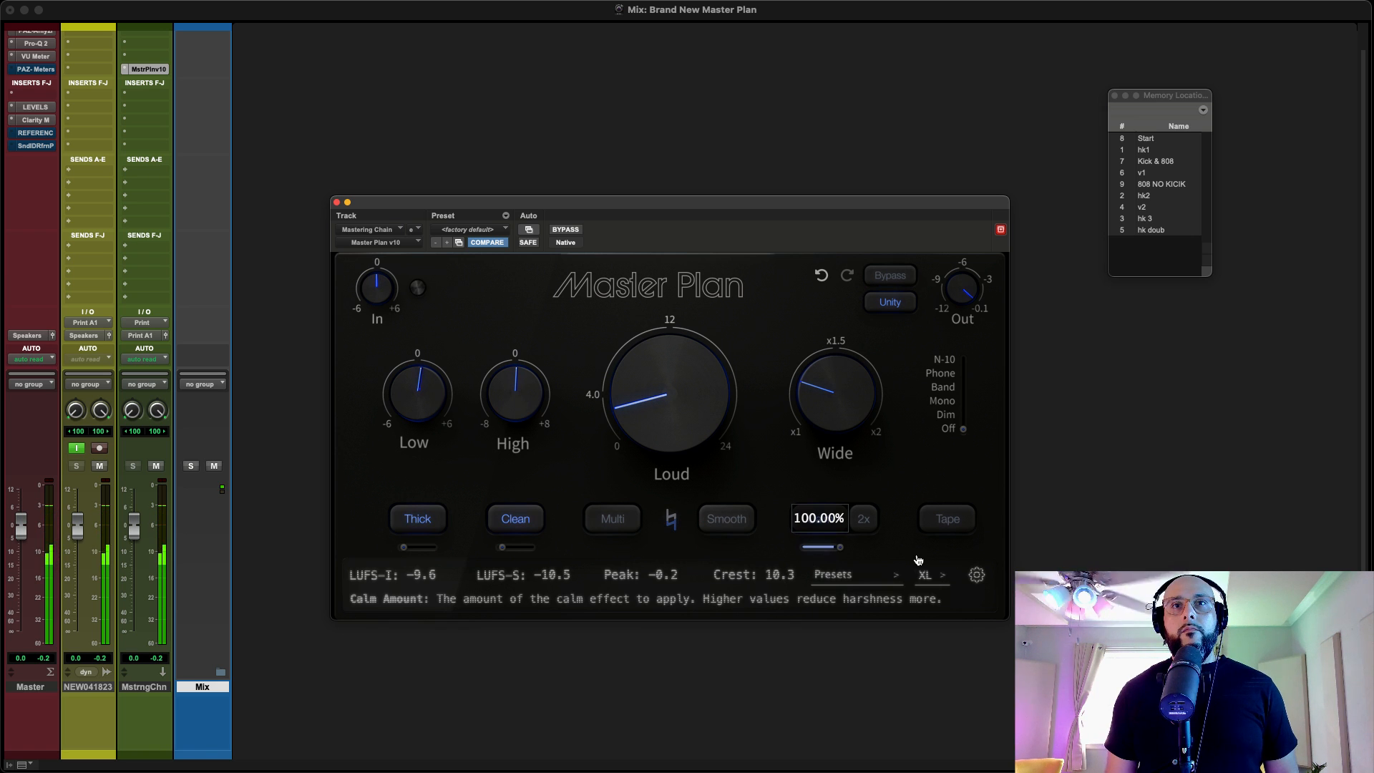
left_click(865, 523)
left_click_drag(843, 549, 765, 546)
left_click(861, 528)
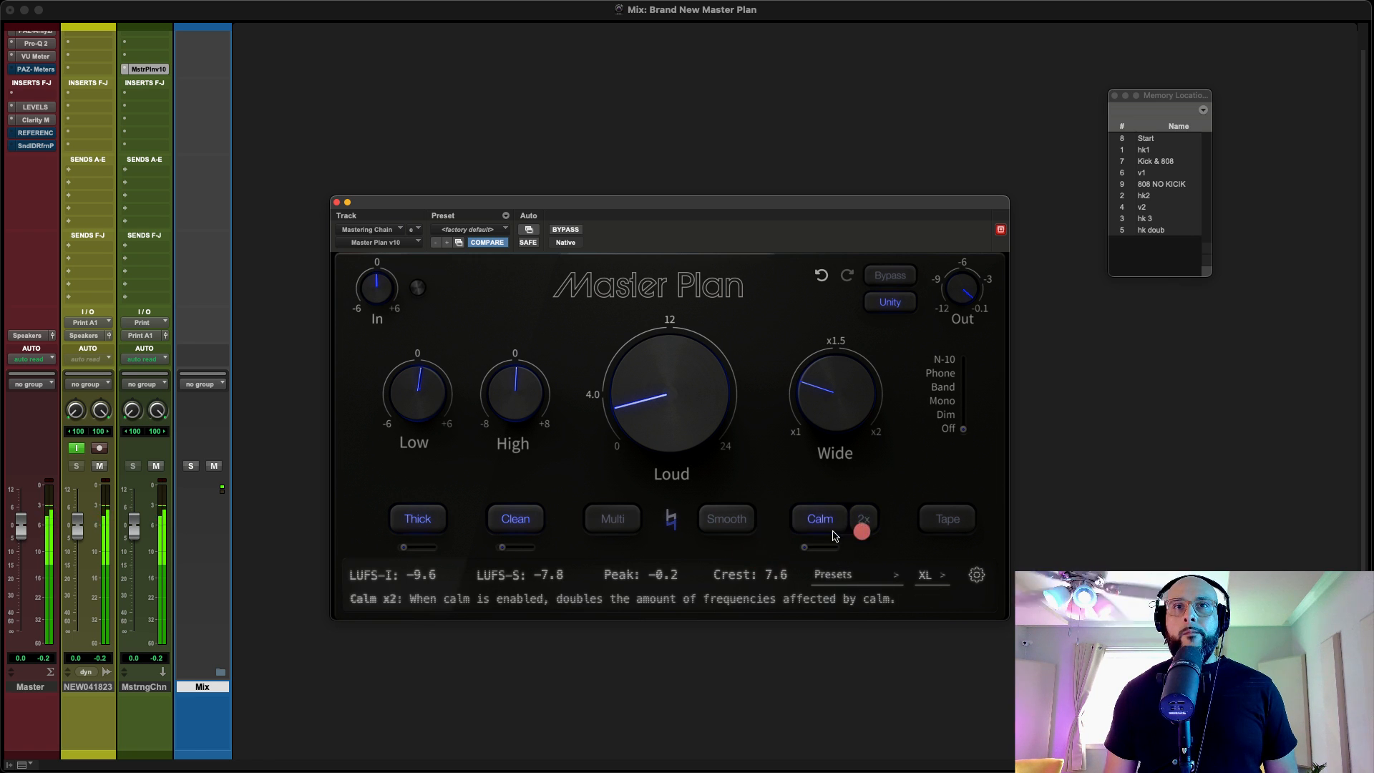
Step: Set the Calm amount to about 2.54% and toggle Calm off and on to compare
left_click(807, 549)
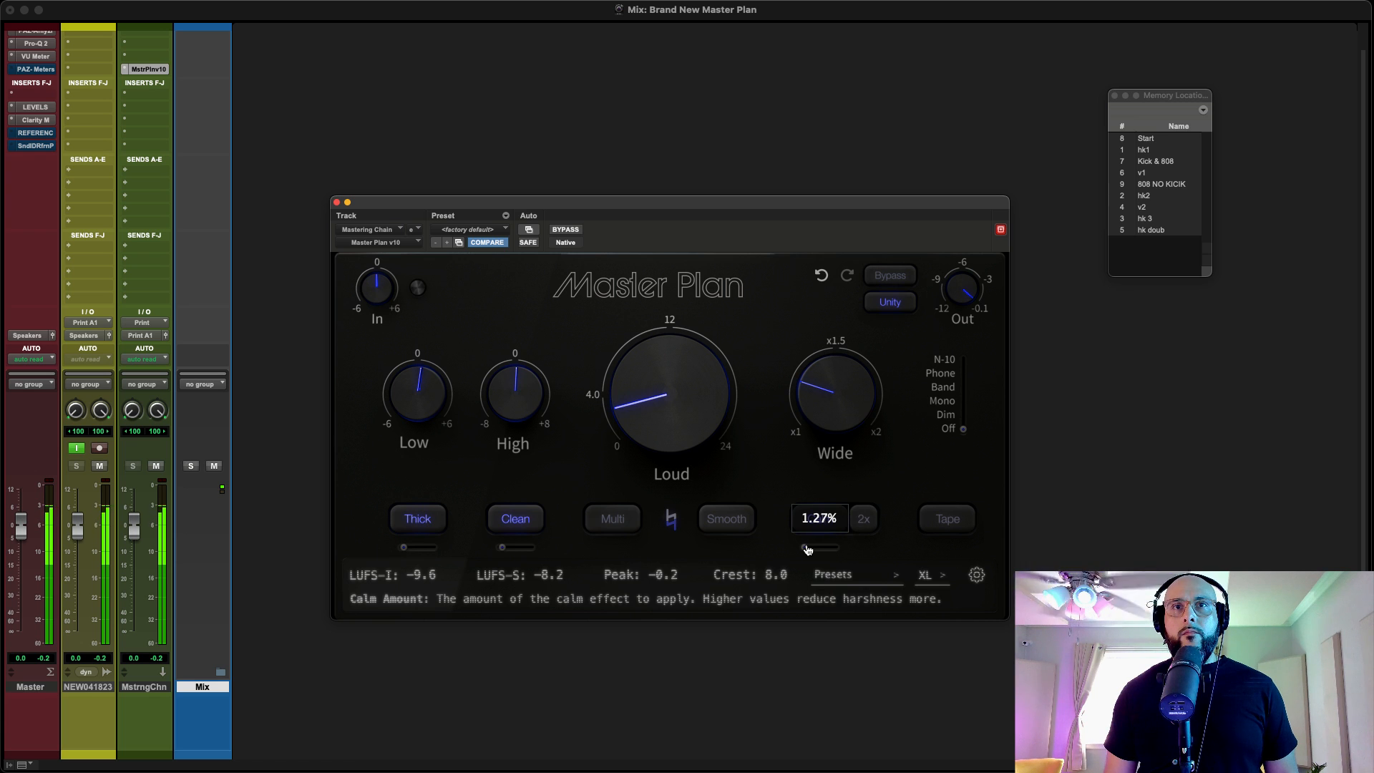
left_click_drag(810, 548, 815, 533)
left_click(818, 531)
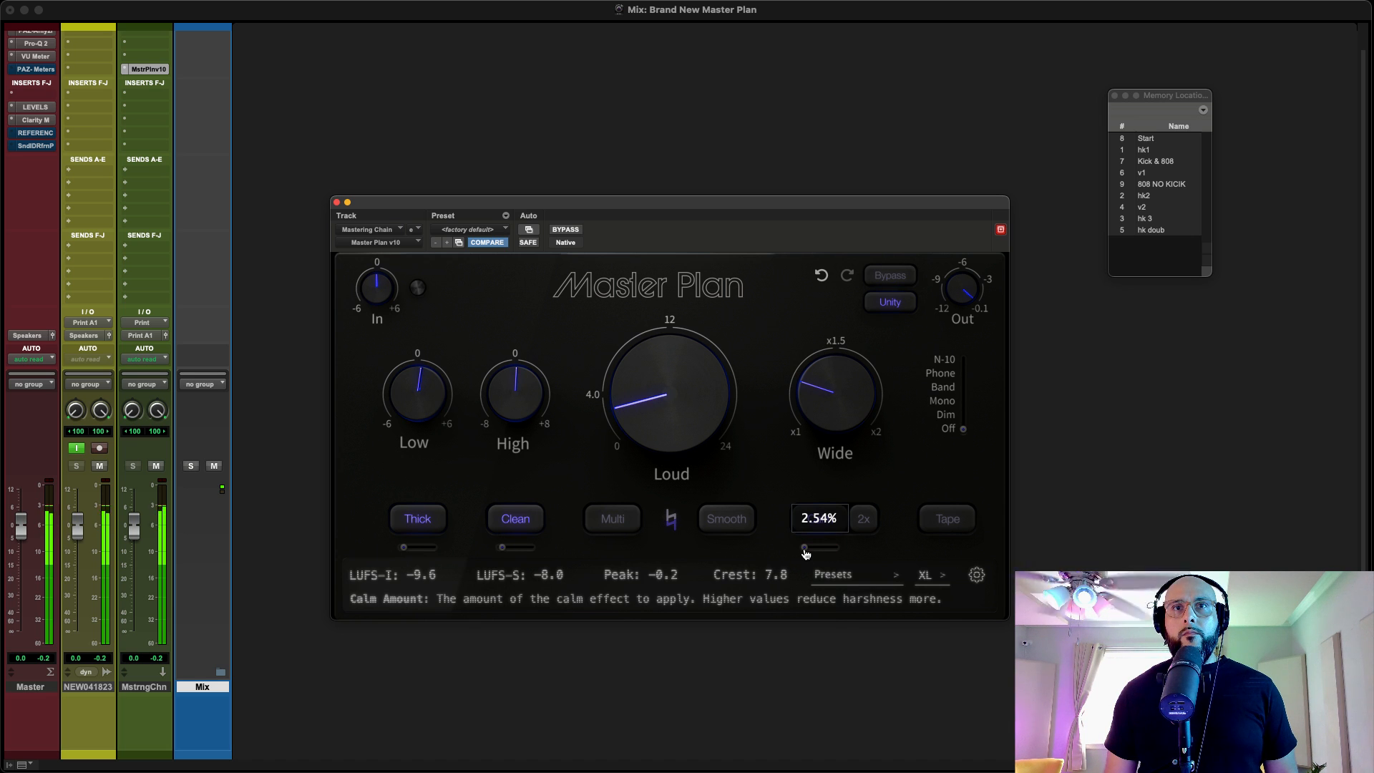
left_click(804, 550)
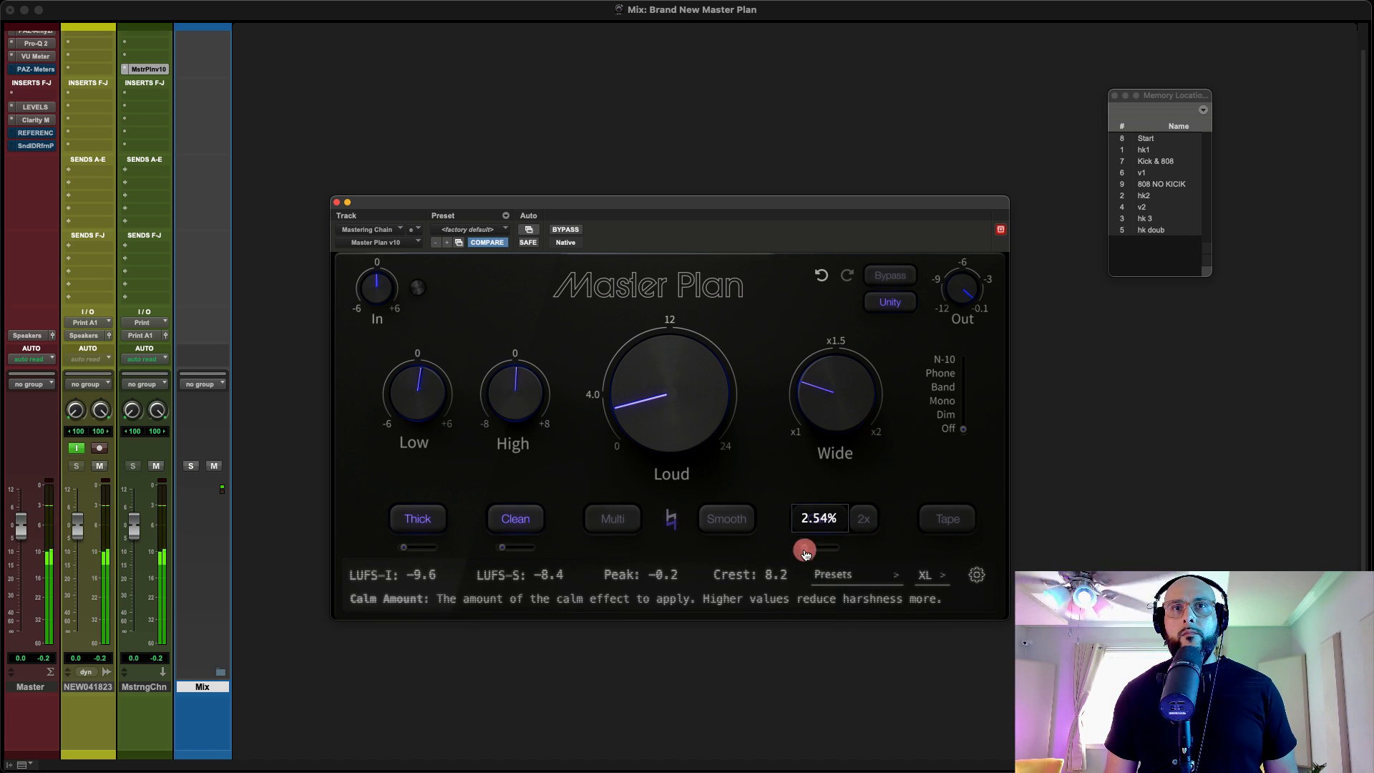
left_click(804, 550)
left_click(818, 524)
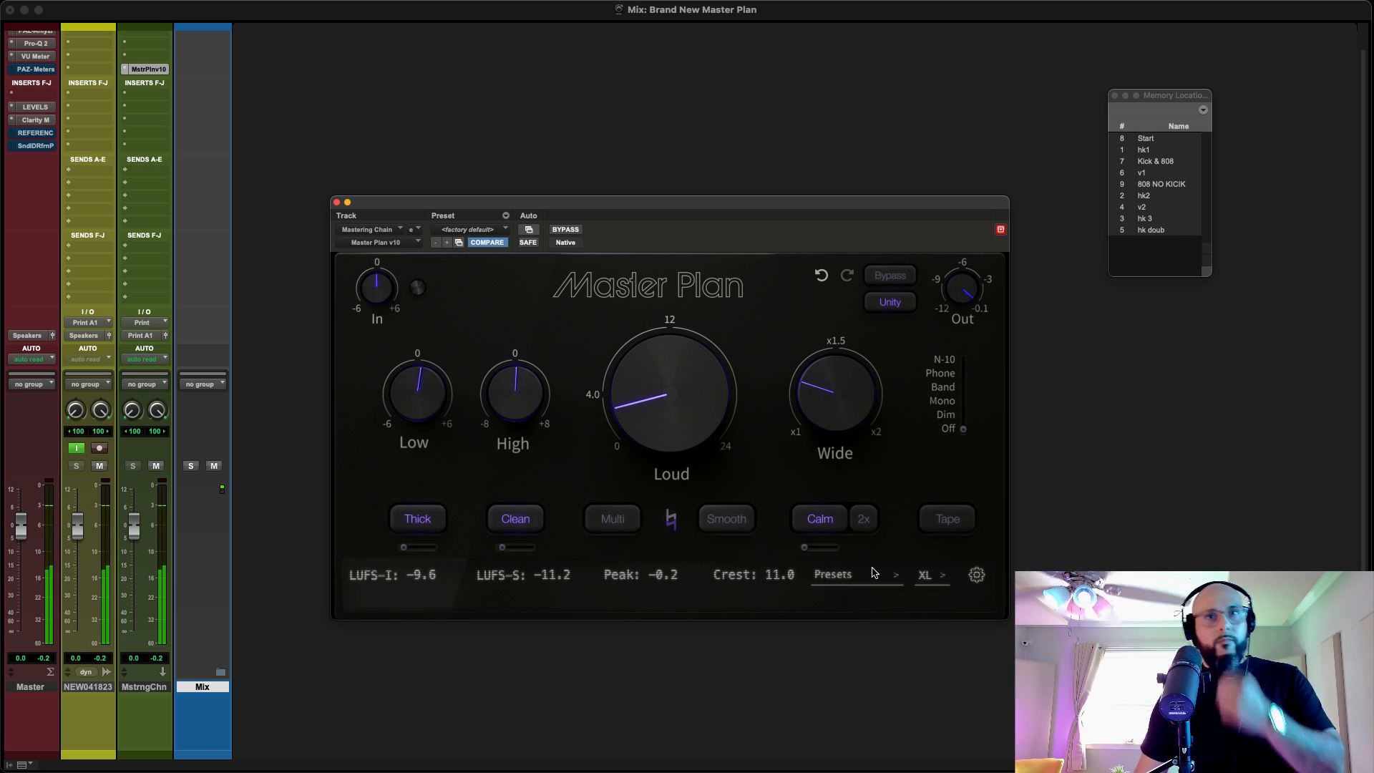
Step: Try the Tape effect by sweeping its character between tight bass and warm glow, and switch Tape off
left_click(942, 527)
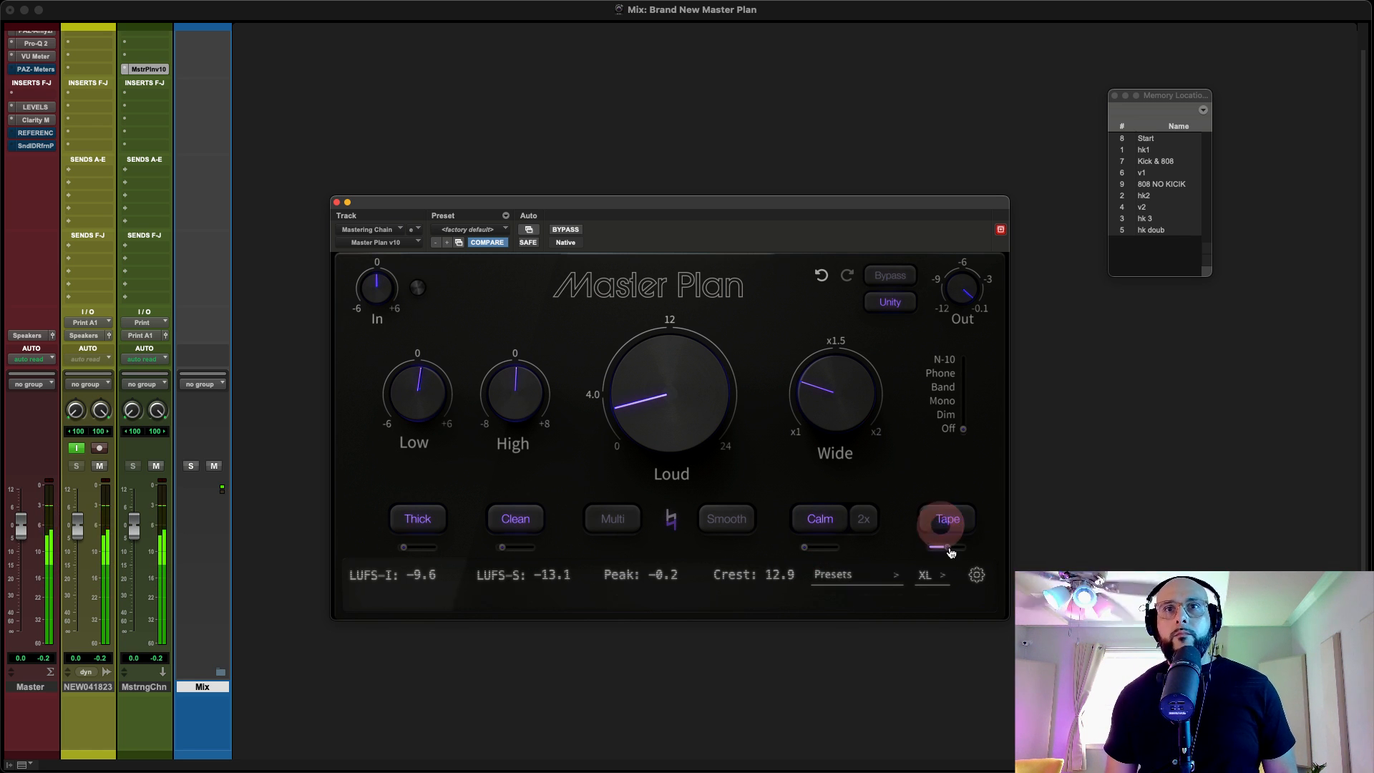
mouse_move(945, 551)
left_mouse_down()
mouse_move(919, 550)
mouse_move(932, 550)
left_mouse_up()
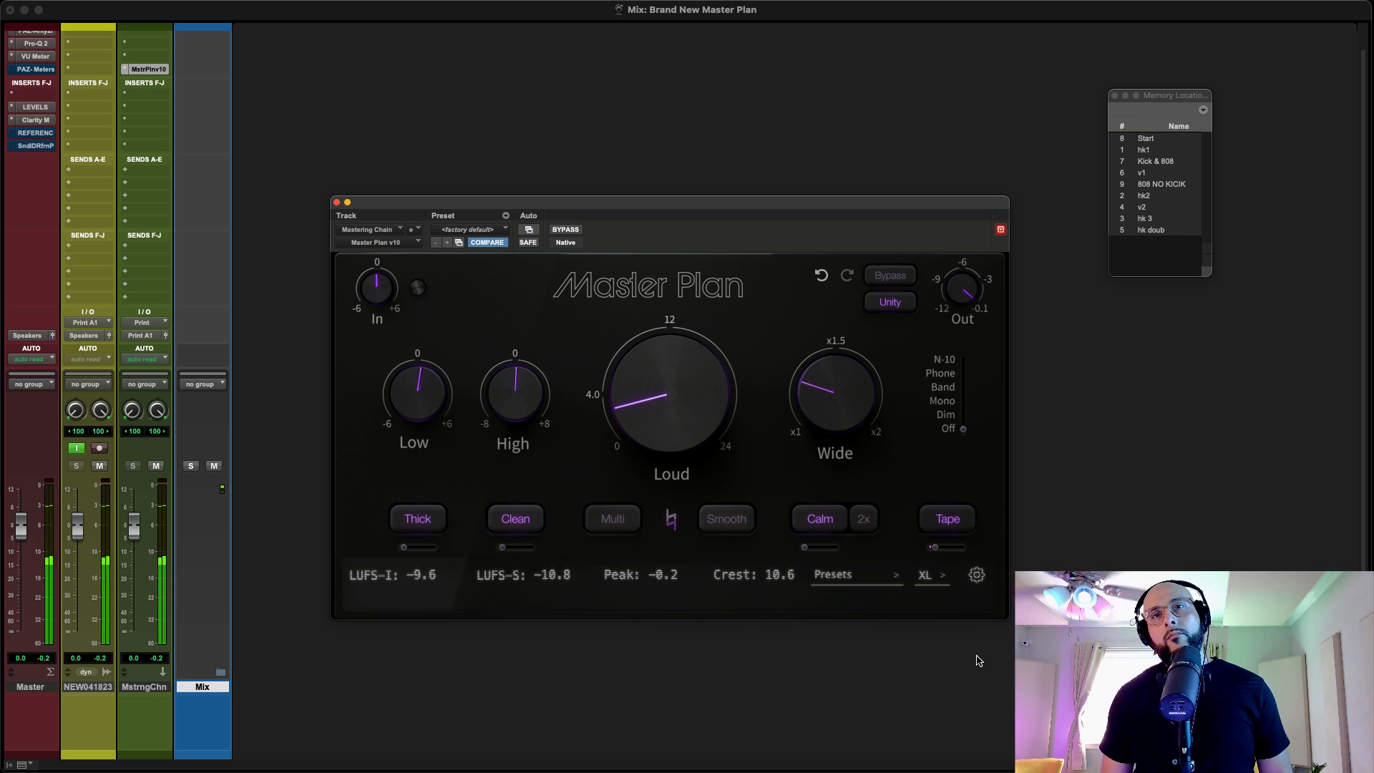
mouse_move(934, 550)
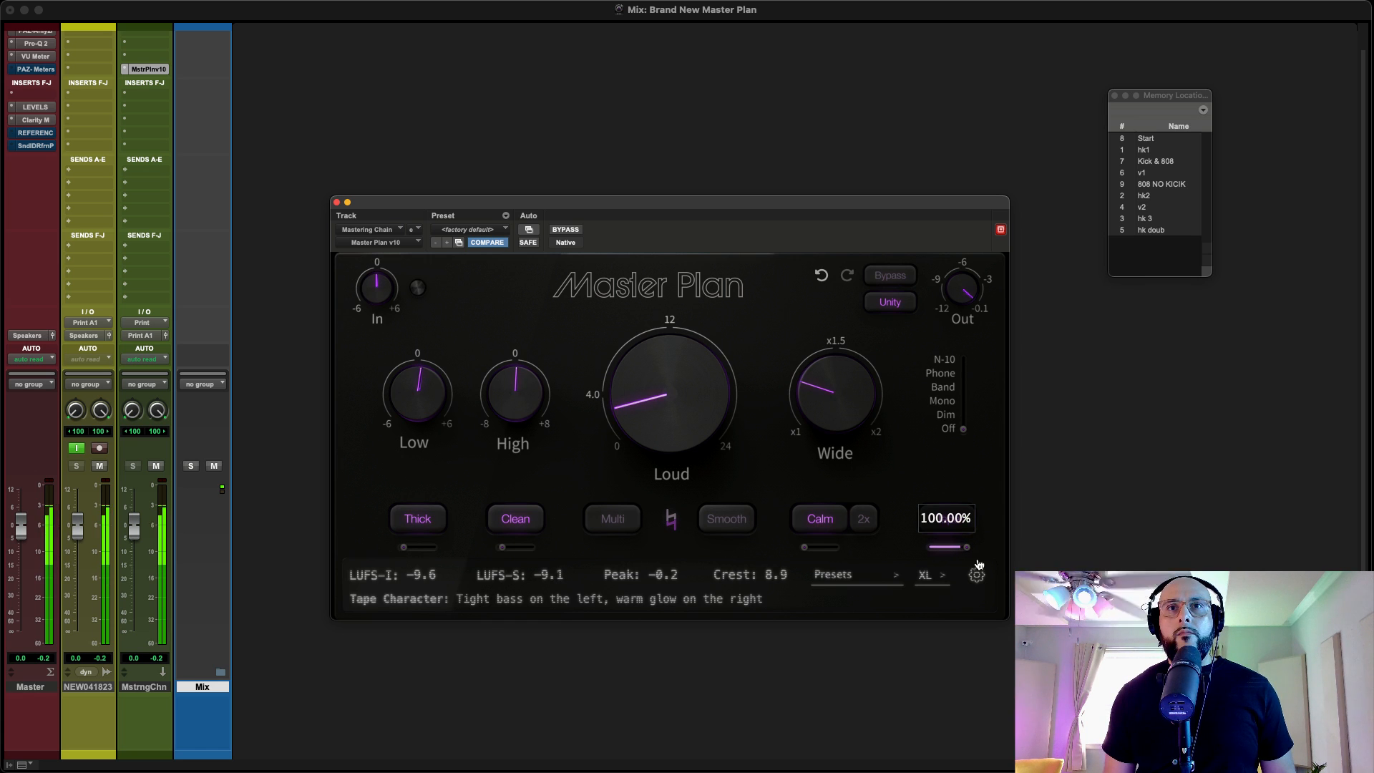
left_click_drag(931, 557, 928, 555)
left_click(933, 519)
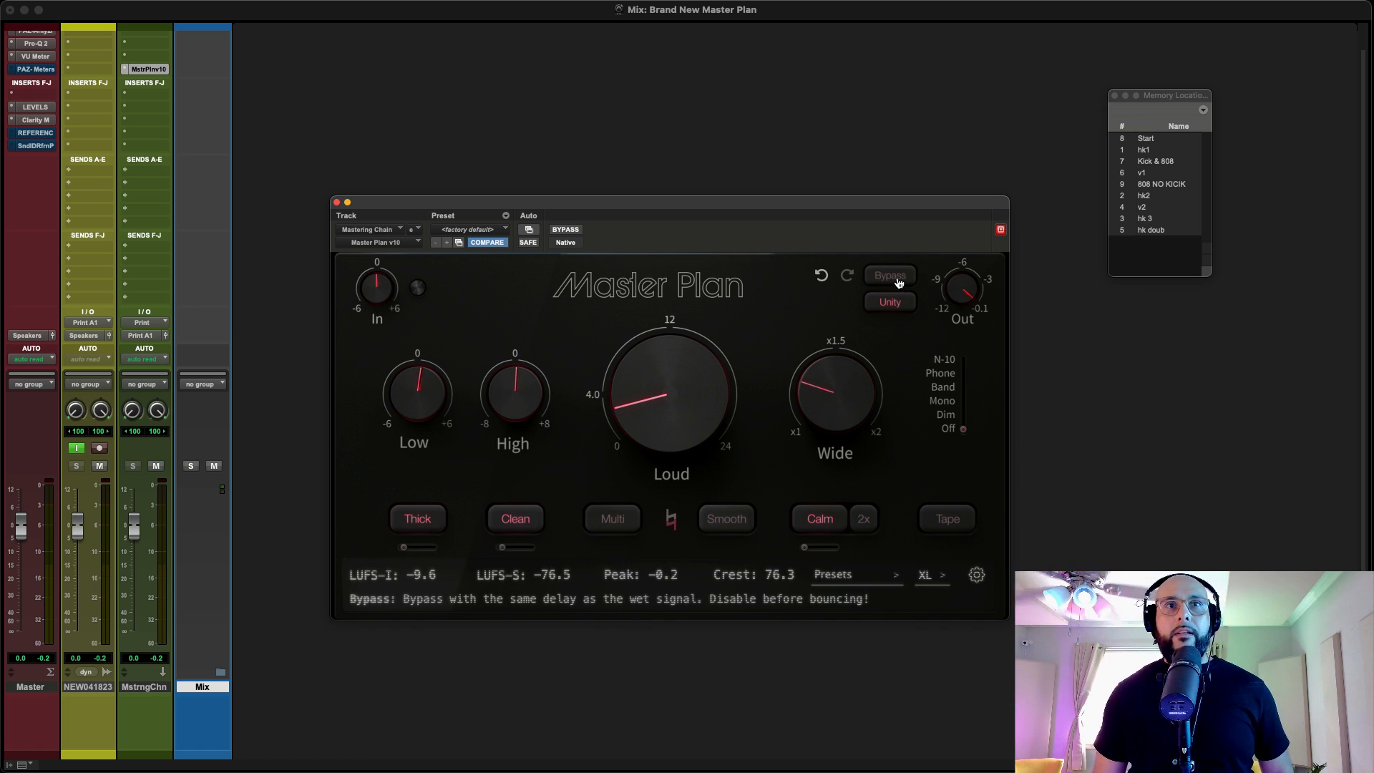
Step: Play the mix and compare the bypassed signal with the processed one
key("space")
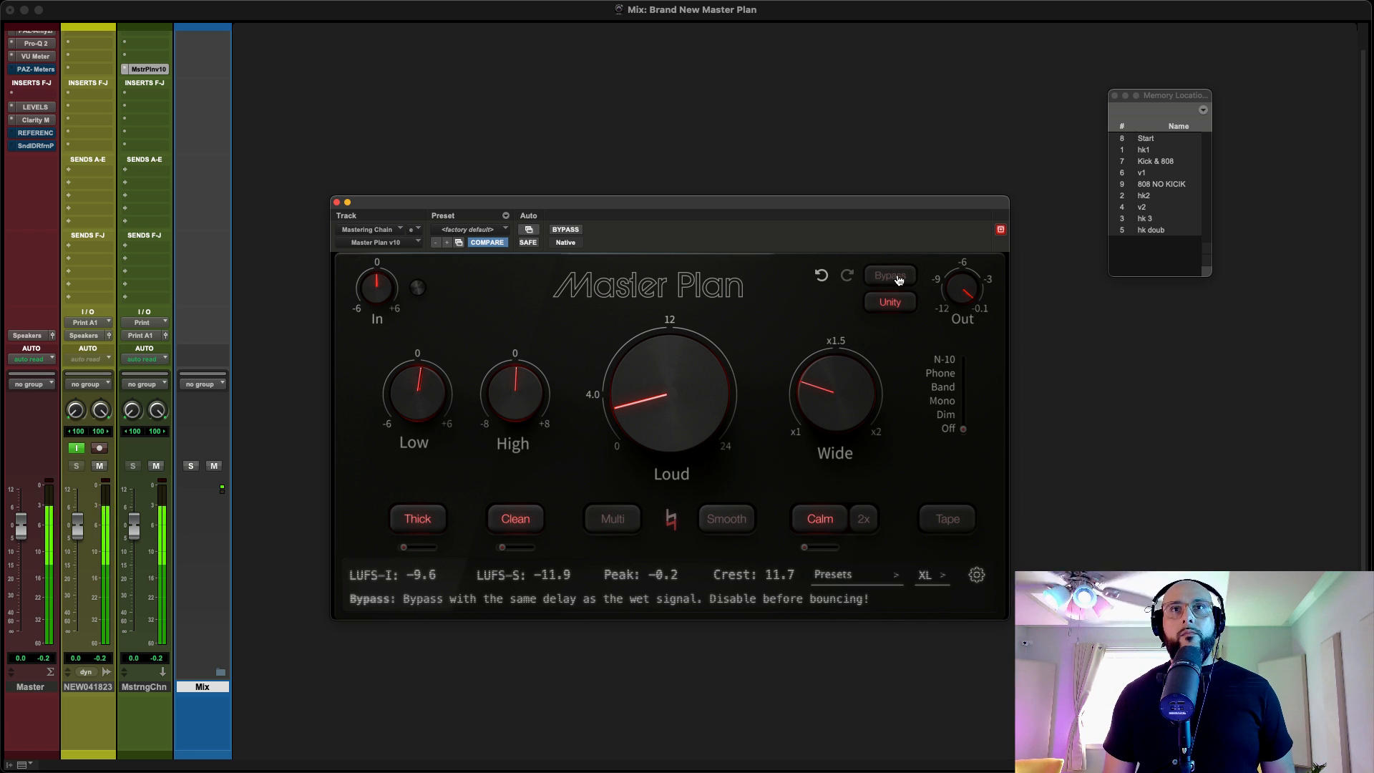
left_click(890, 276)
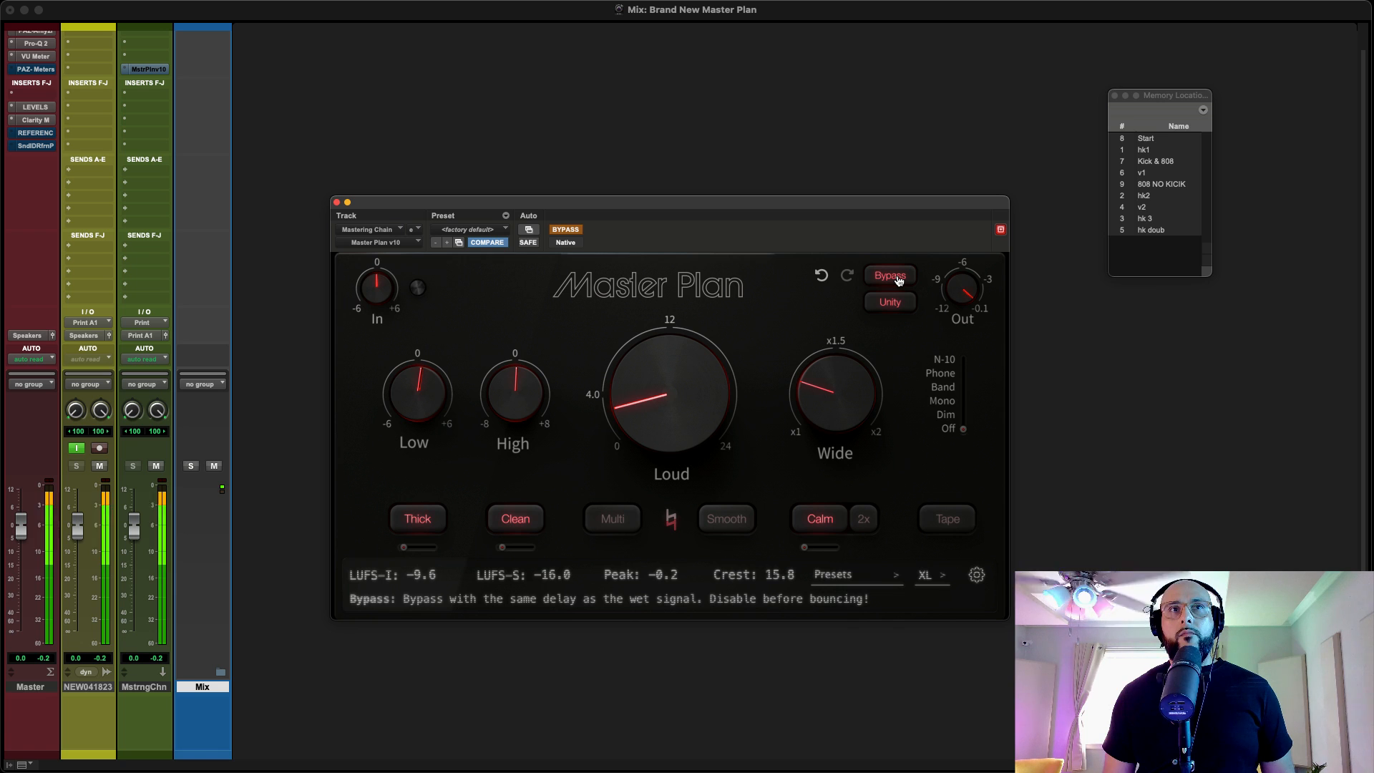
left_click(899, 280)
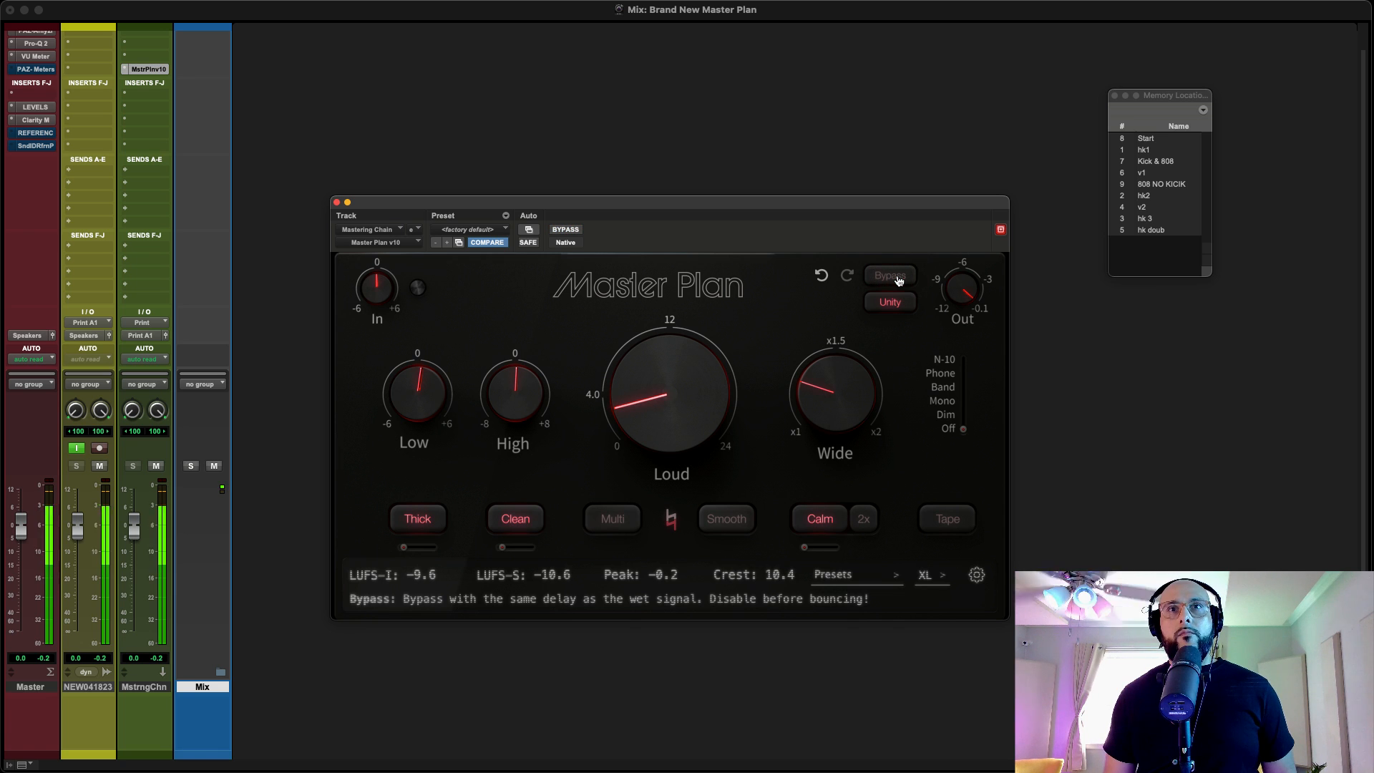
Step: Nudge the Calm amount slightly and compare the result against the bypassed signal
mouse_move(809, 549)
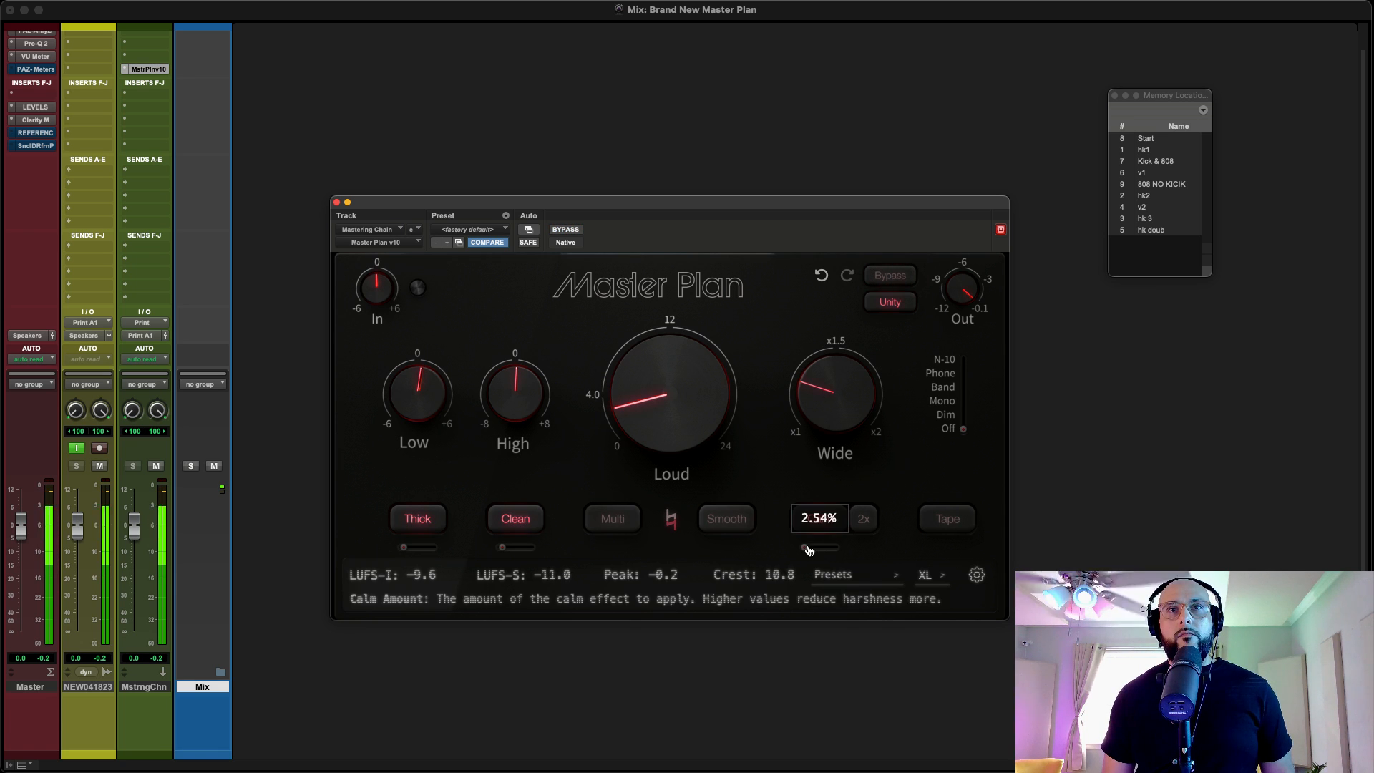
scroll(807, 551, "up", 2)
left_click(812, 546)
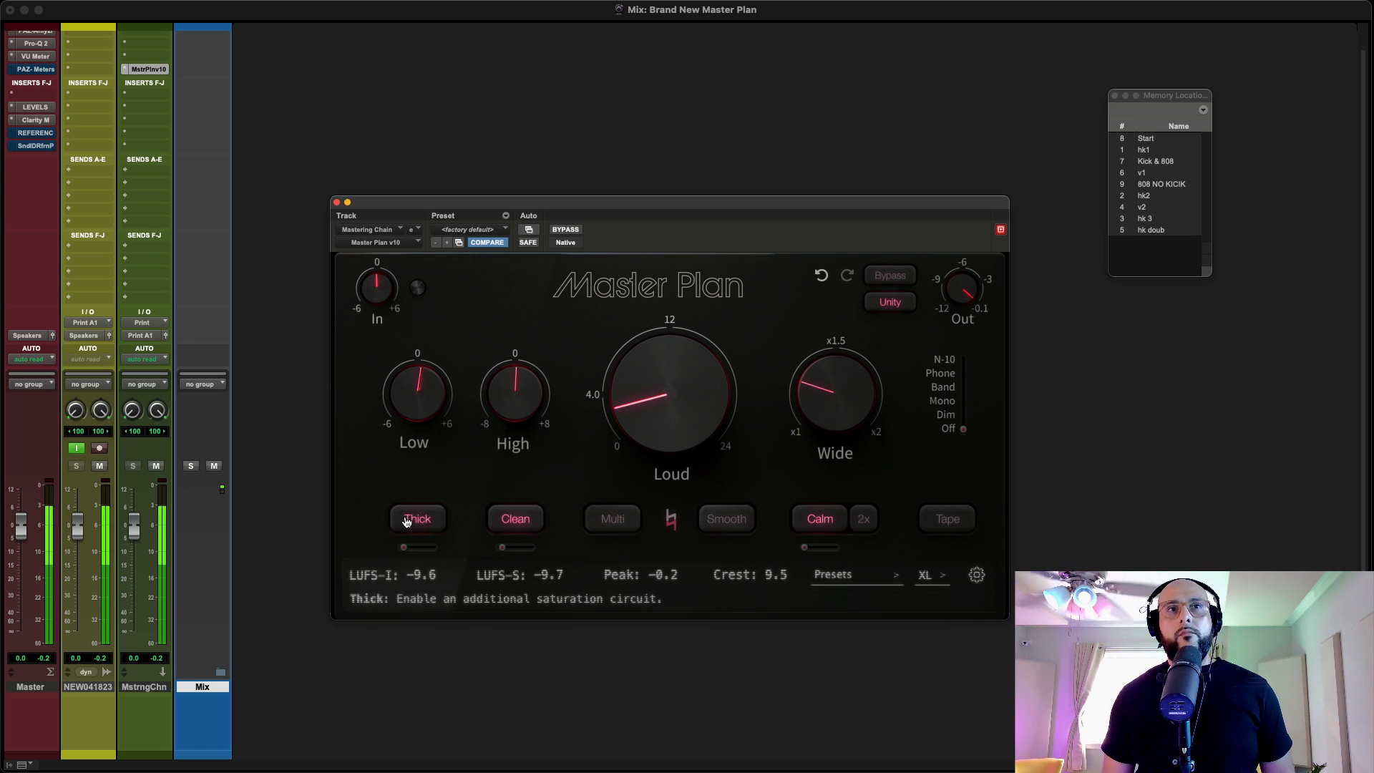
left_click(897, 278)
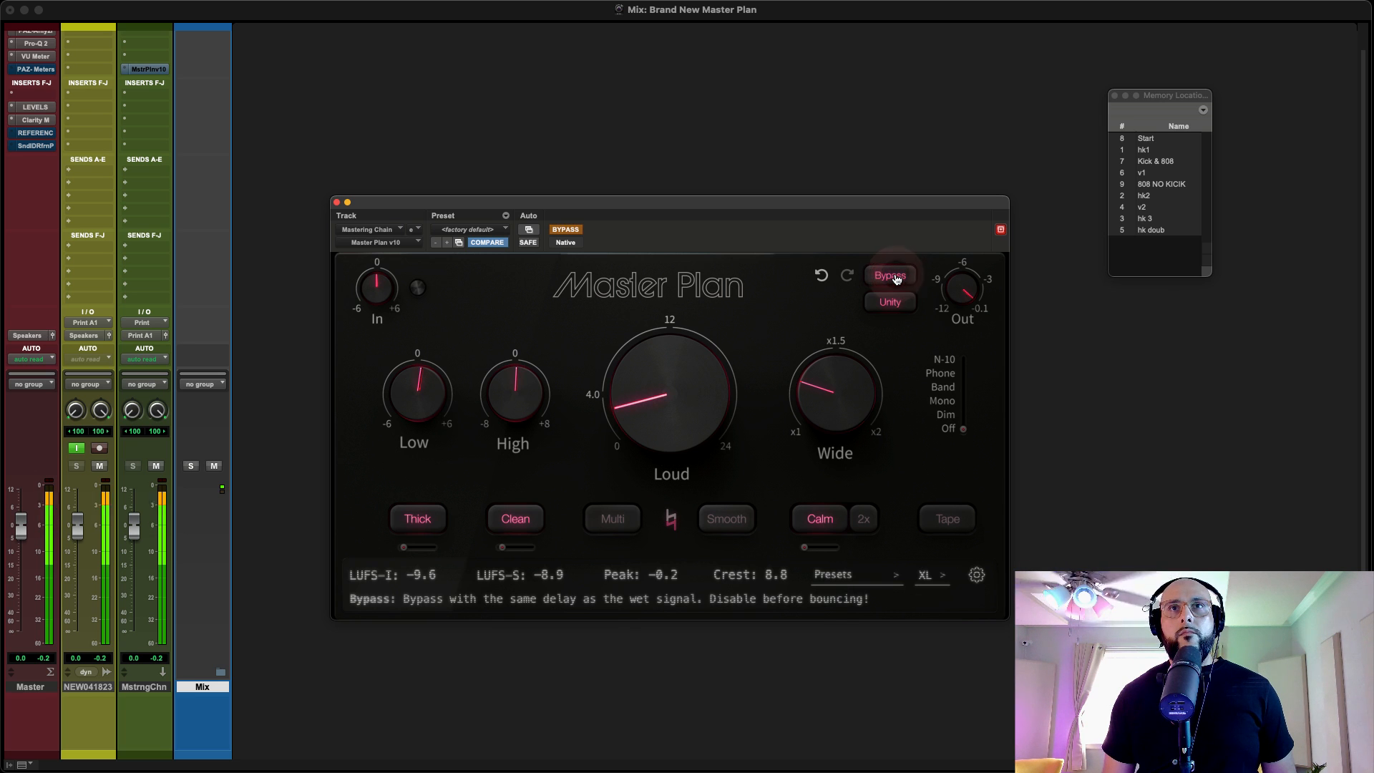
left_click(897, 278)
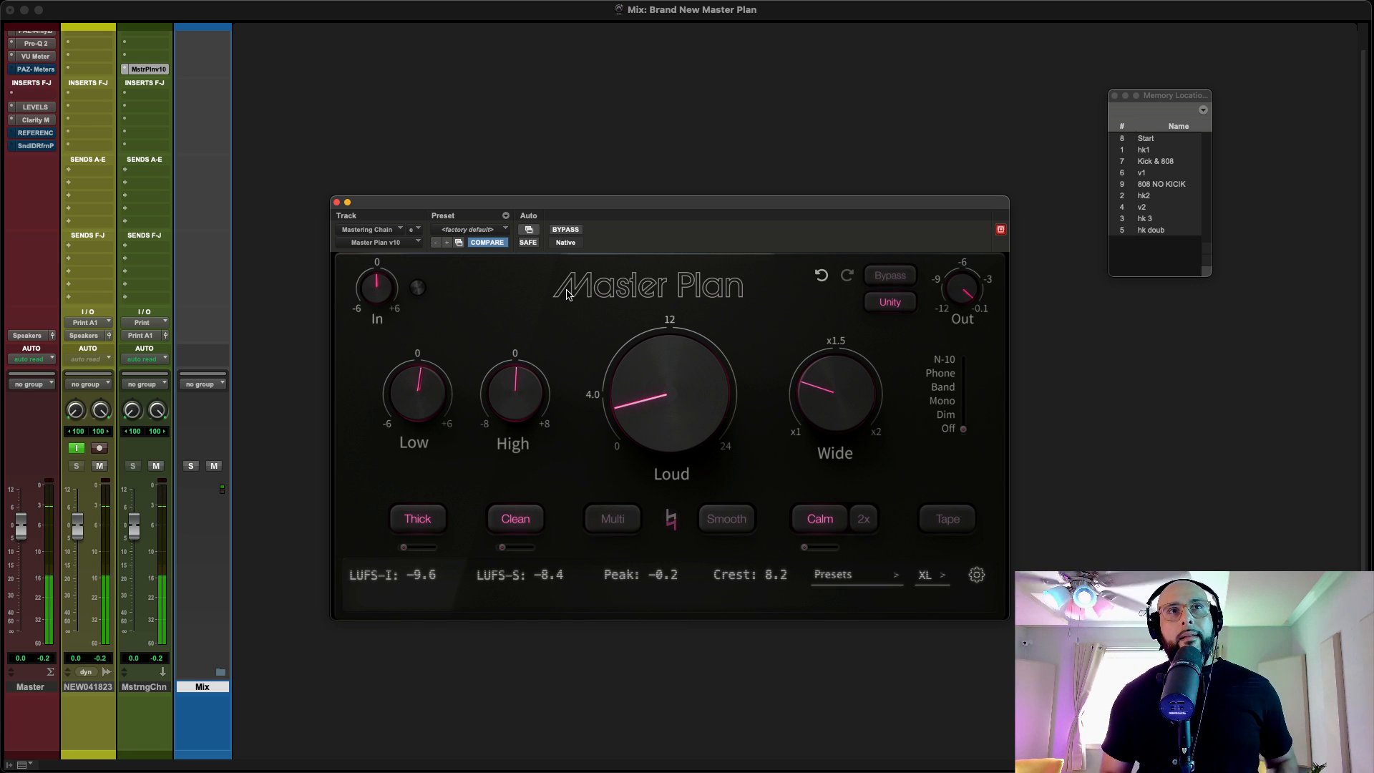
Step: Raise the input gain above 0 dB while the mix plays
mouse_move(373, 285)
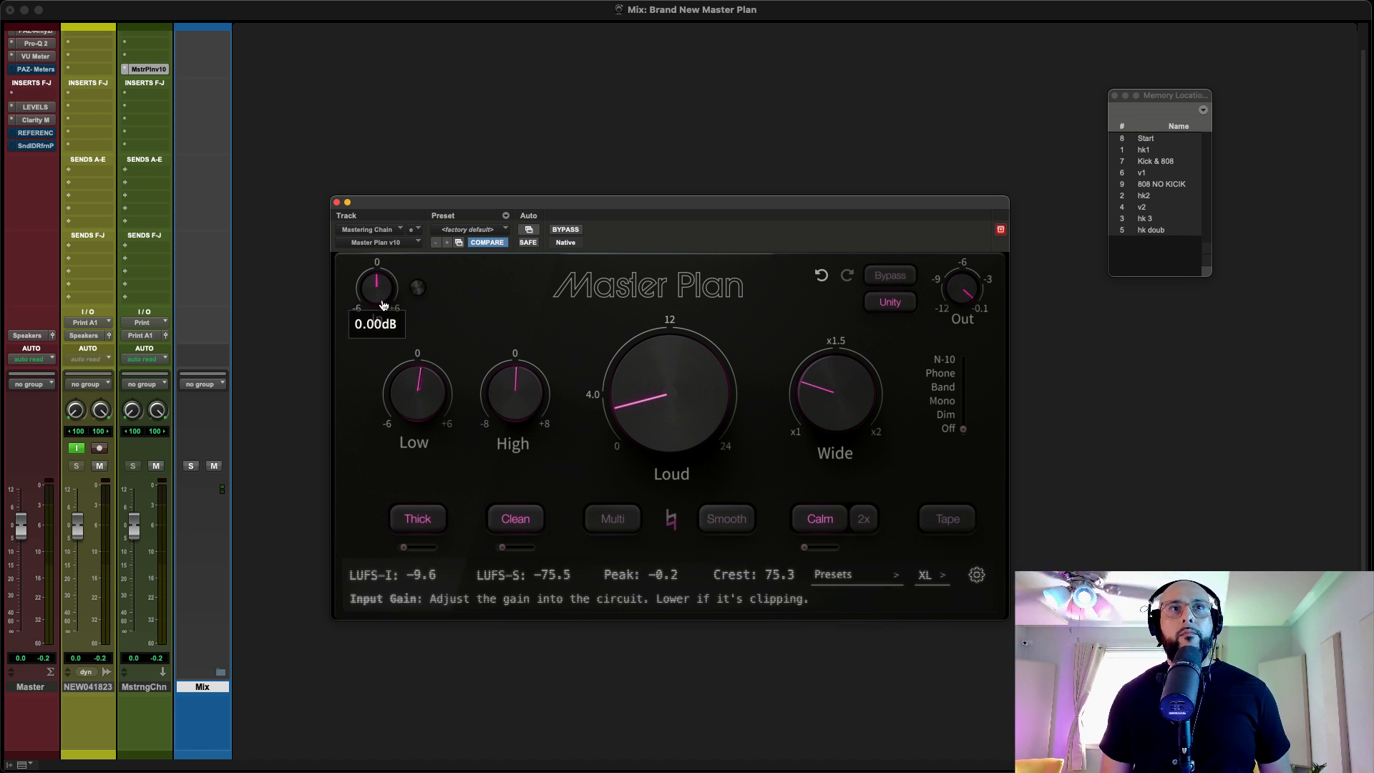
scroll(383, 300, "up", 2)
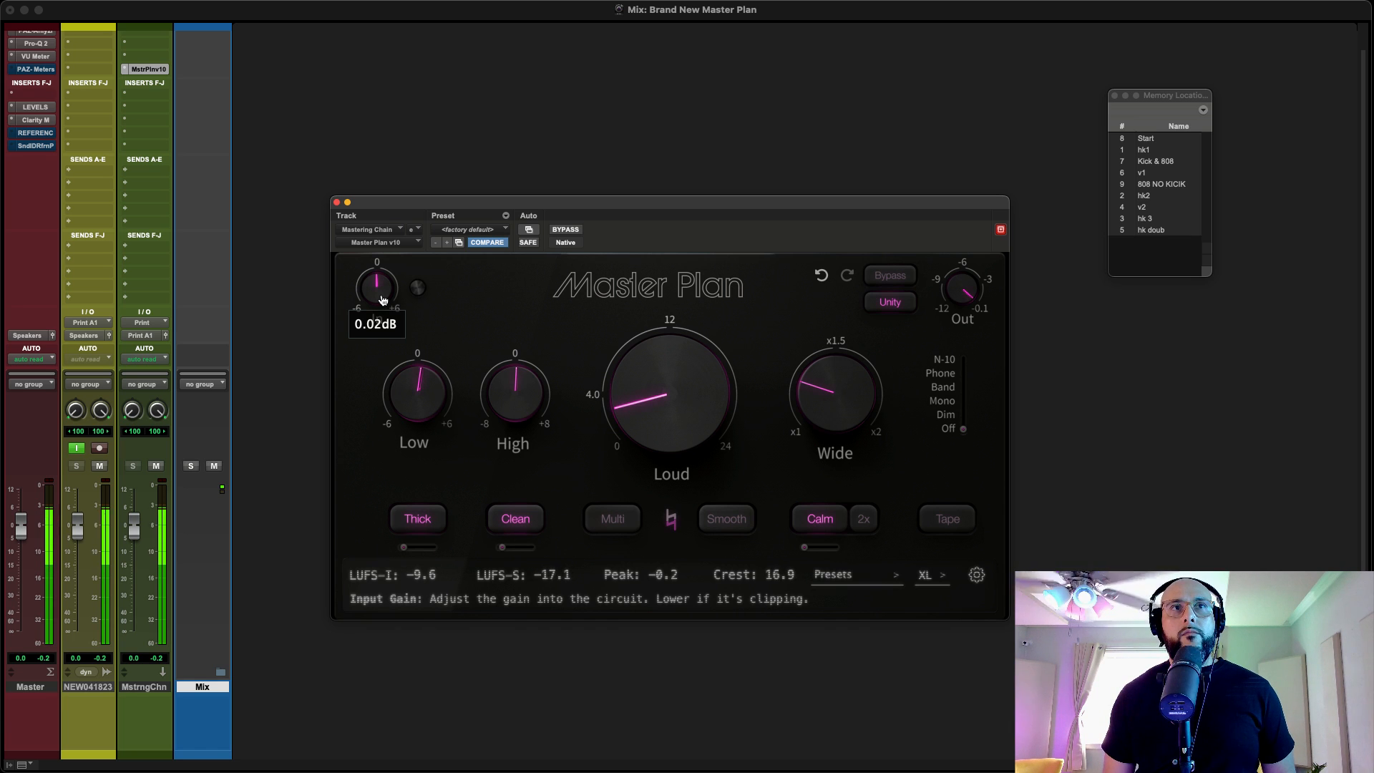
left_click_drag(382, 299, 376, 263)
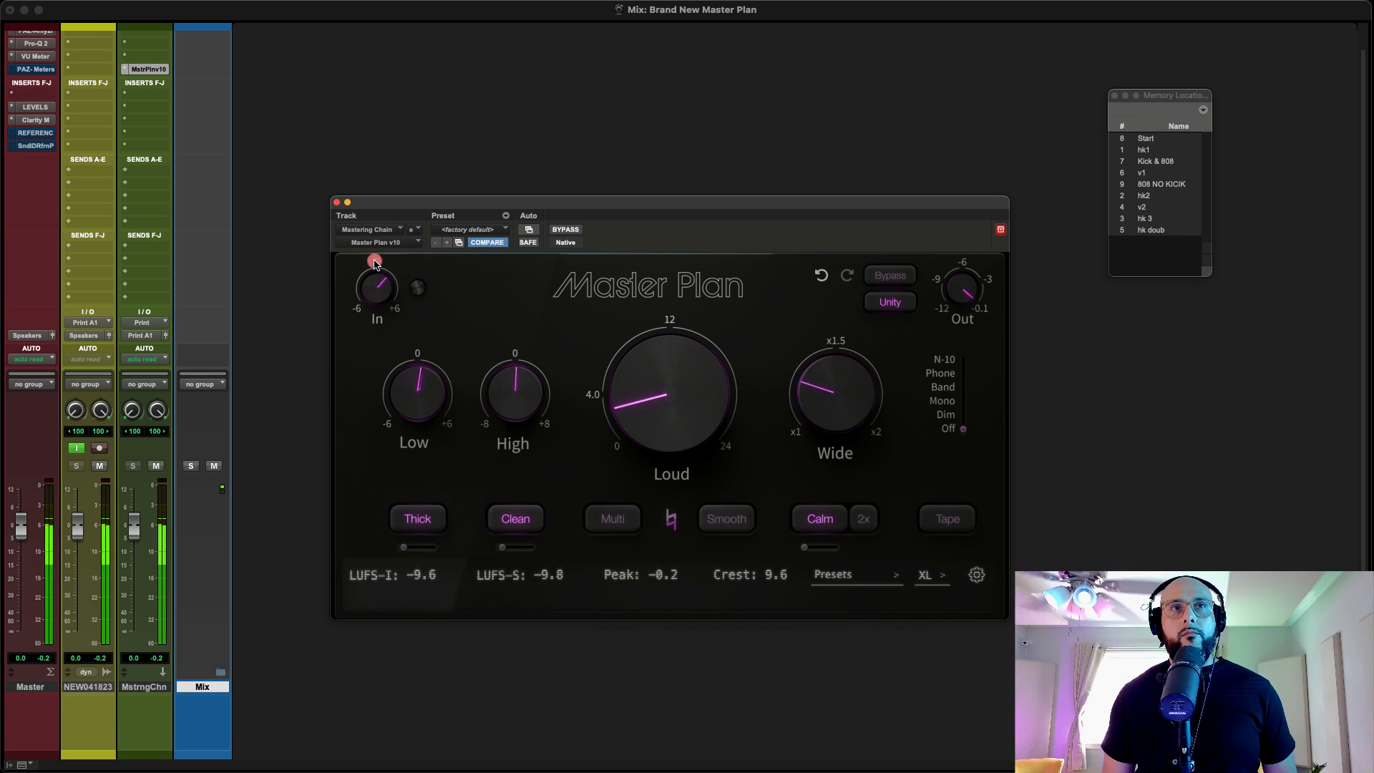
Step: Toggle Bypass on and off repeatedly with Unity enabled to compare the processing at matched loudness
left_click(888, 276)
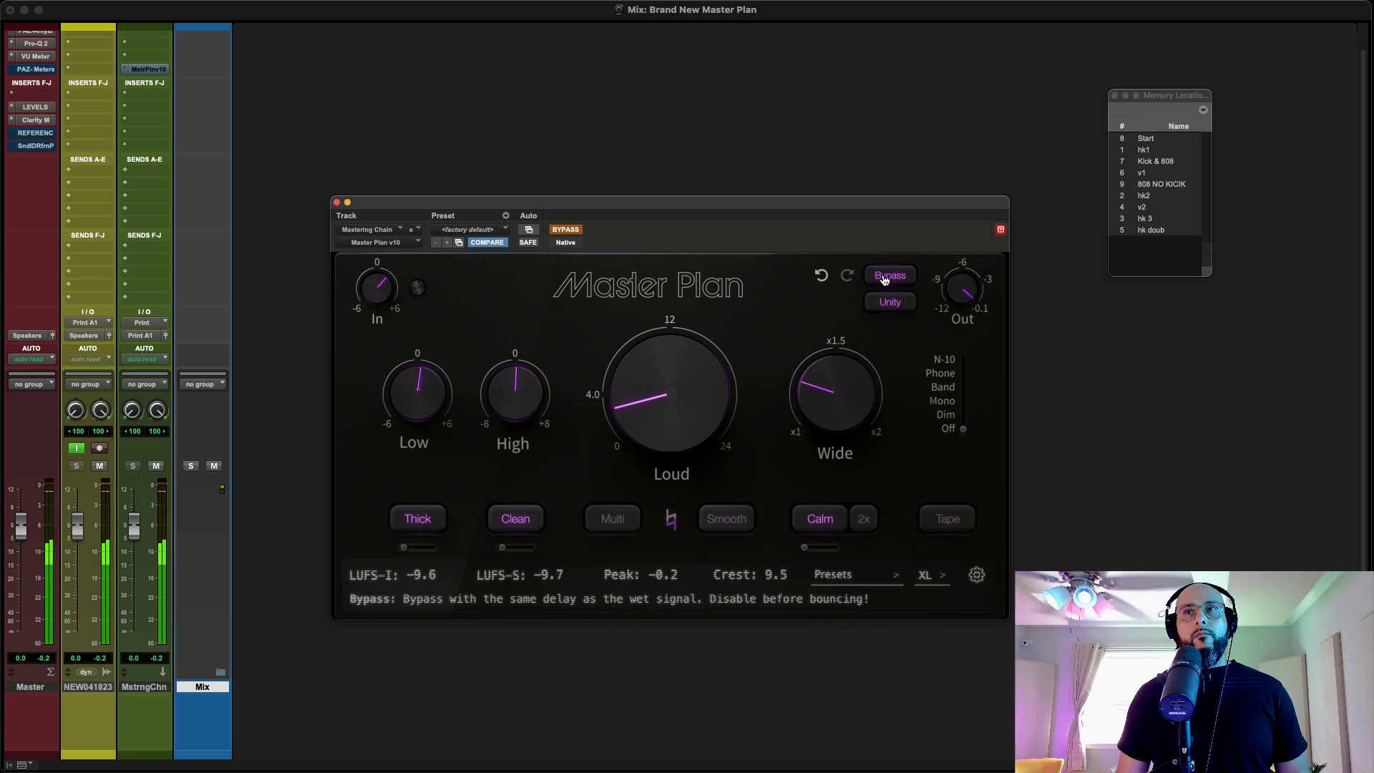
left_click(884, 277)
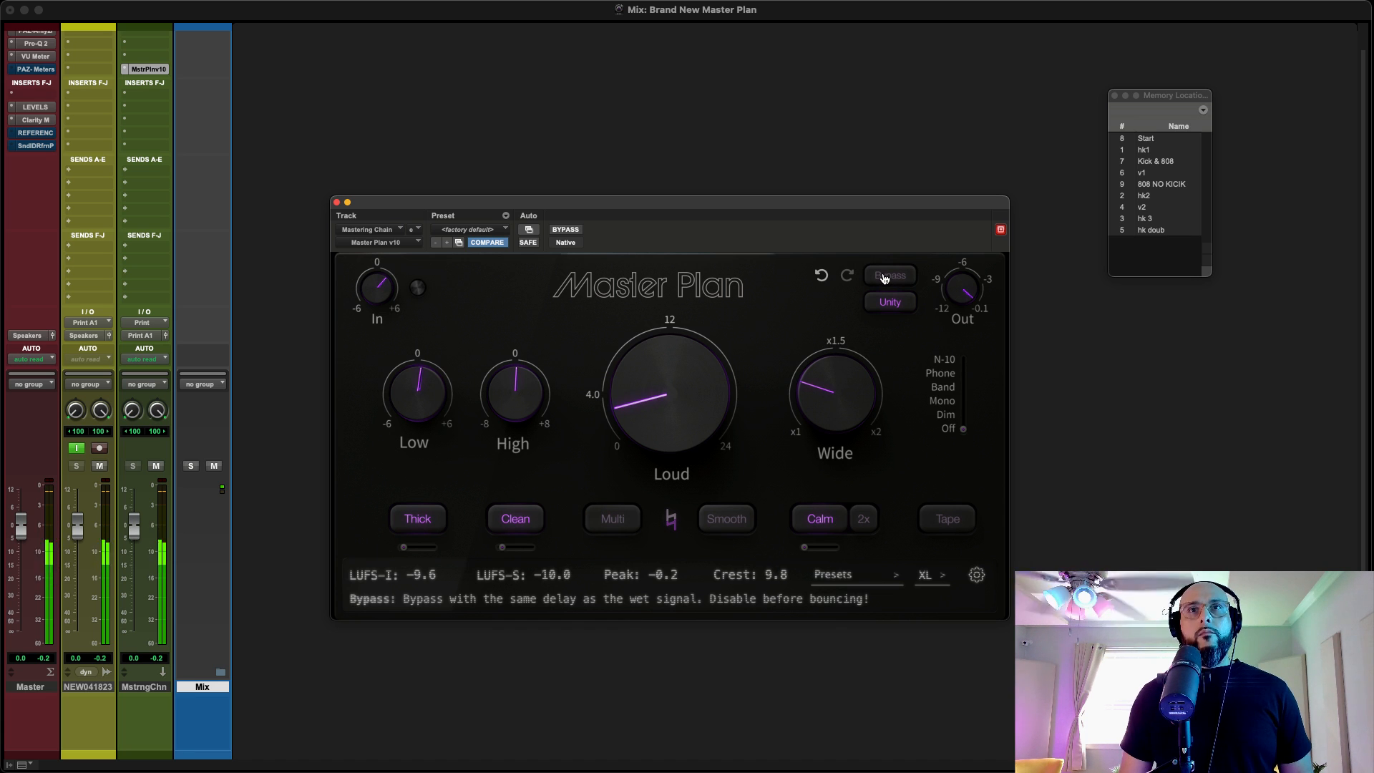
left_click(885, 278)
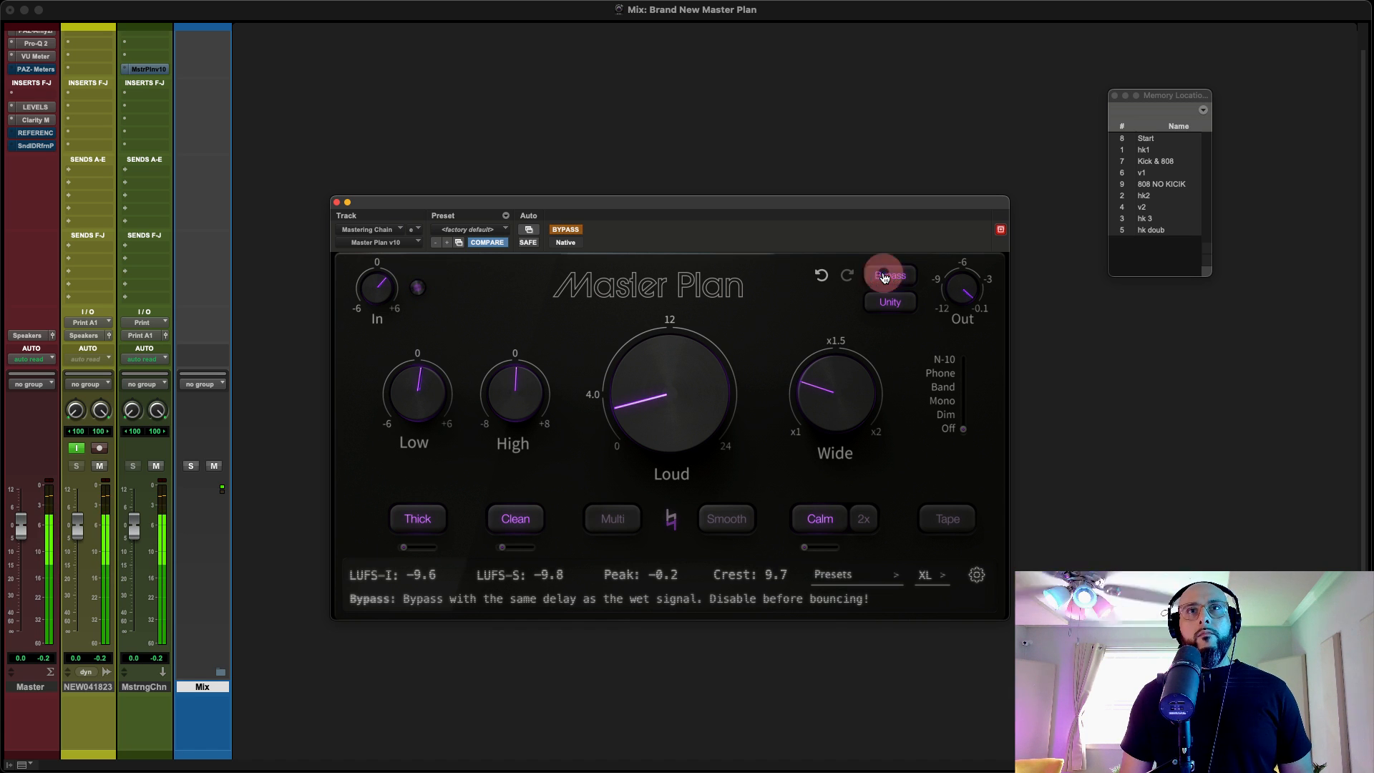
left_click(884, 278)
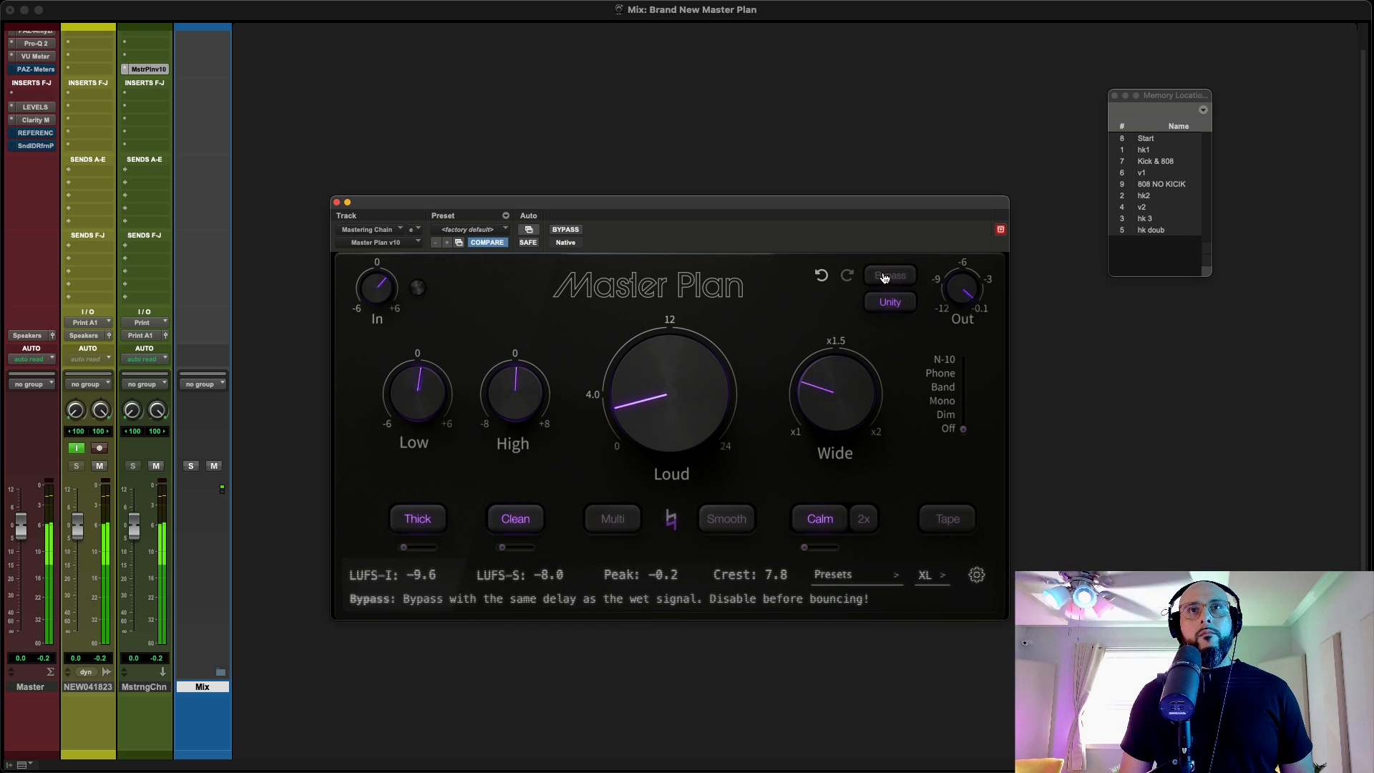
left_click(885, 278)
left_click(885, 276)
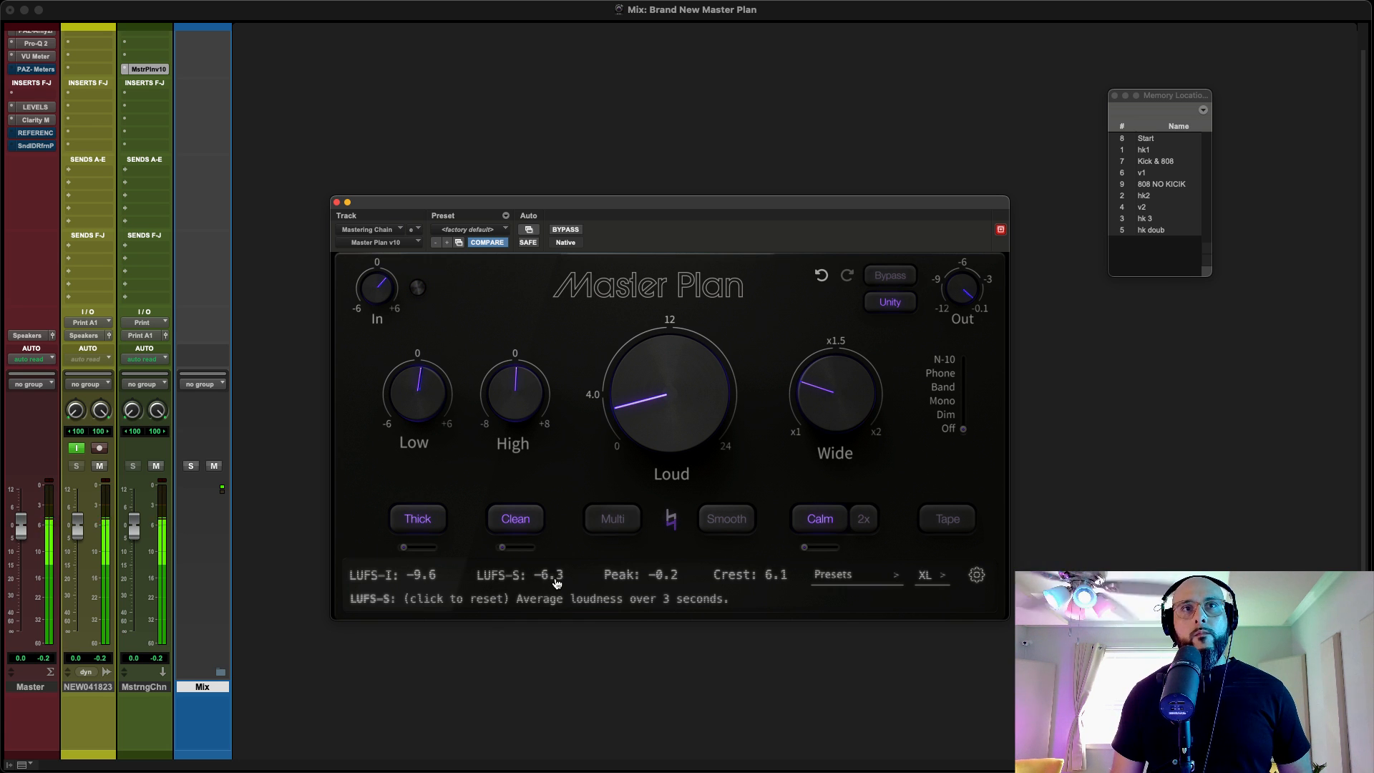
Step: Disable Unity and compare the full-level master against the bypassed signal
left_click(890, 301)
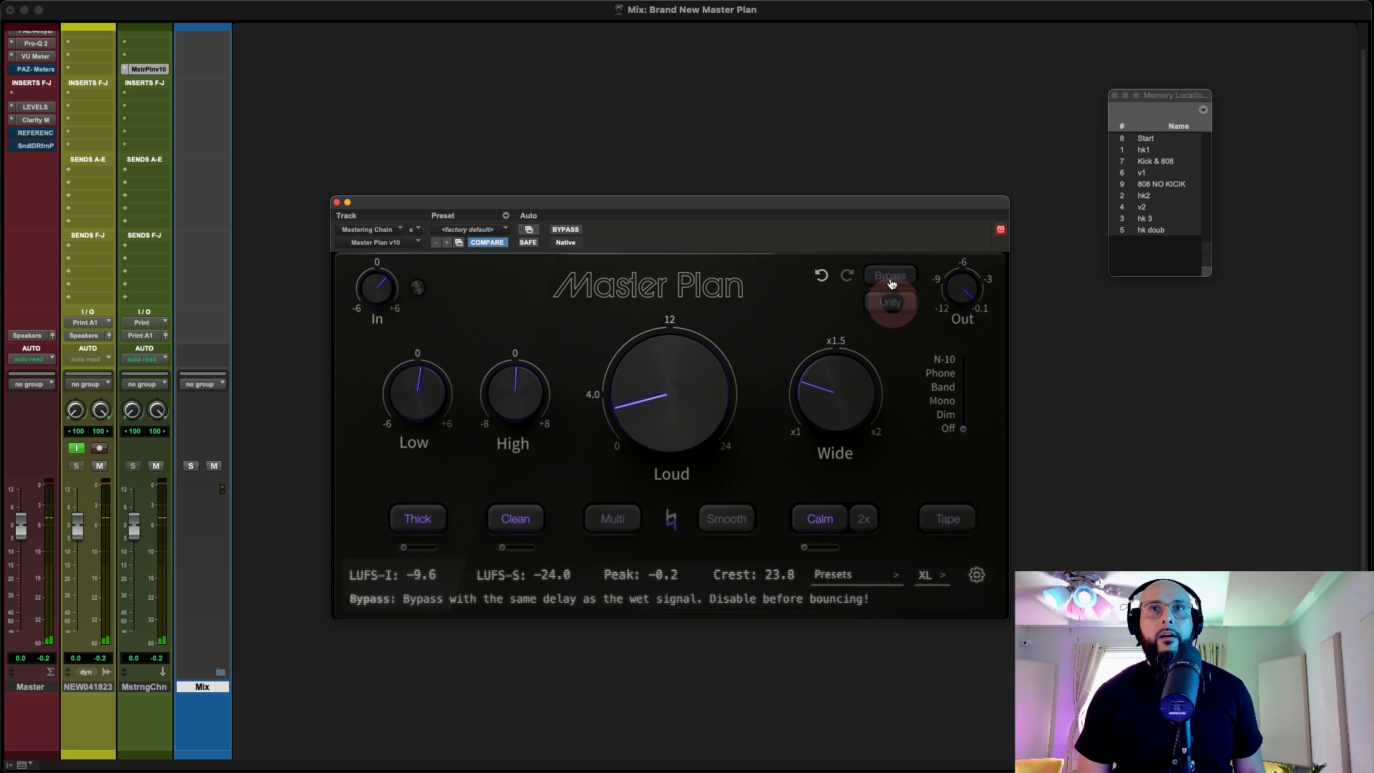
left_click(890, 277)
left_click(891, 278)
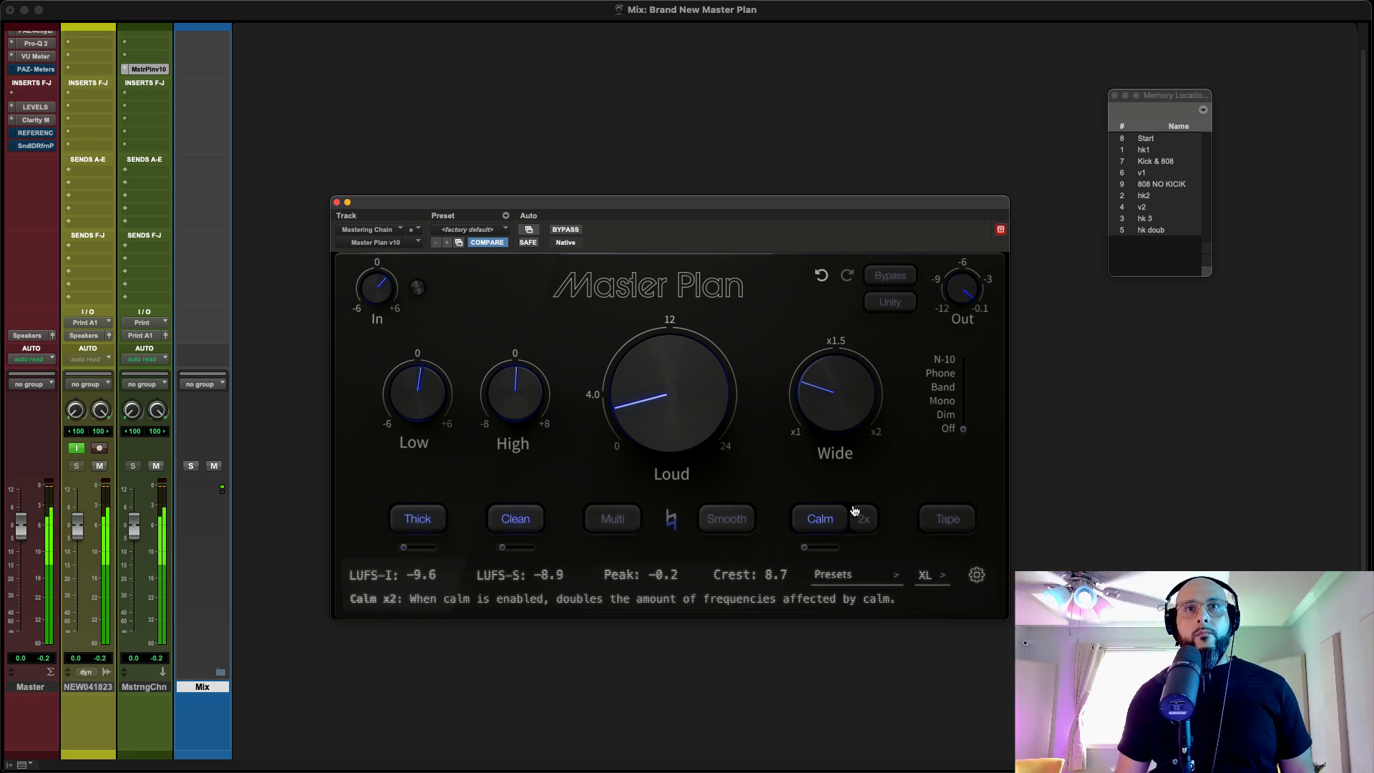
Step: Raise the Calm amount to about 5.5% and fine-tune the Wide control
mouse_move(805, 551)
scroll(806, 552, "up", 6)
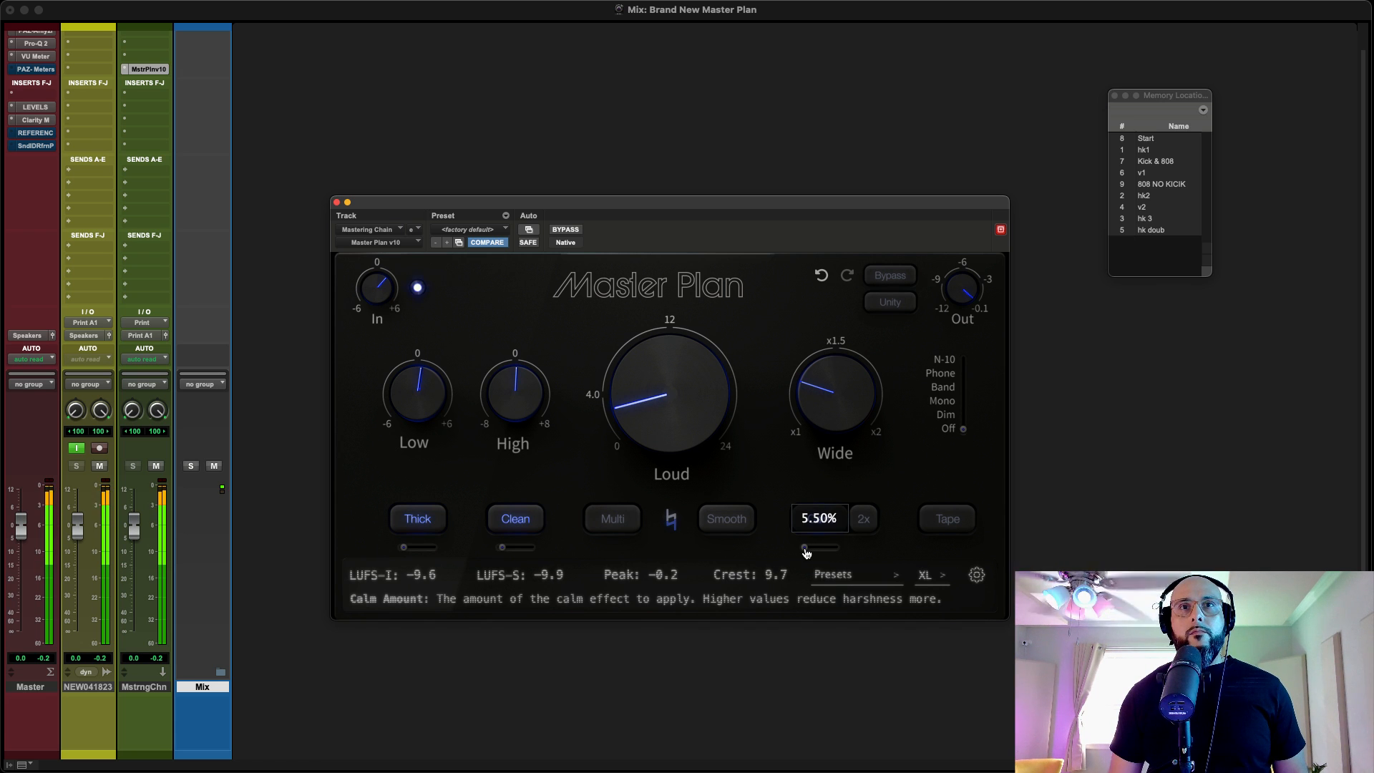
left_click(805, 552)
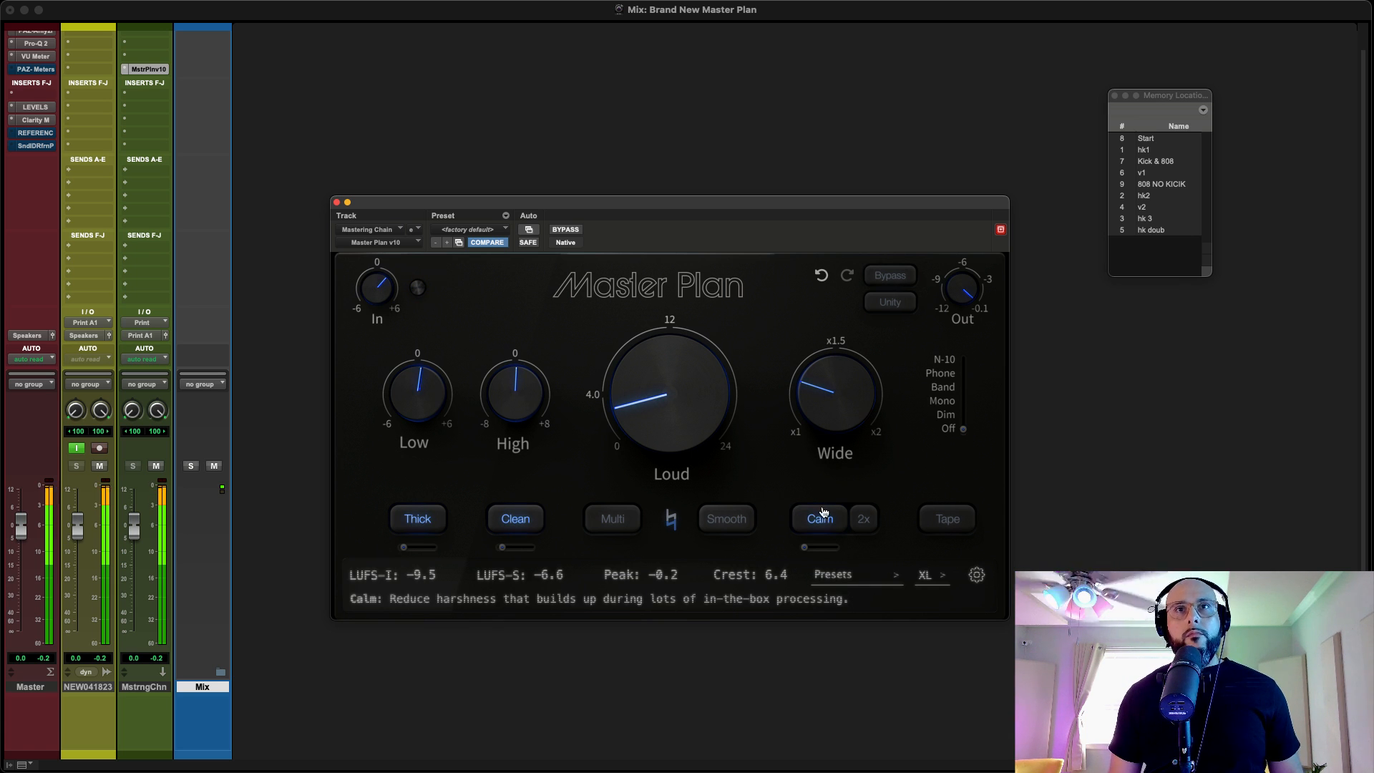
mouse_move(837, 417)
left_click_drag(836, 410, 835, 408)
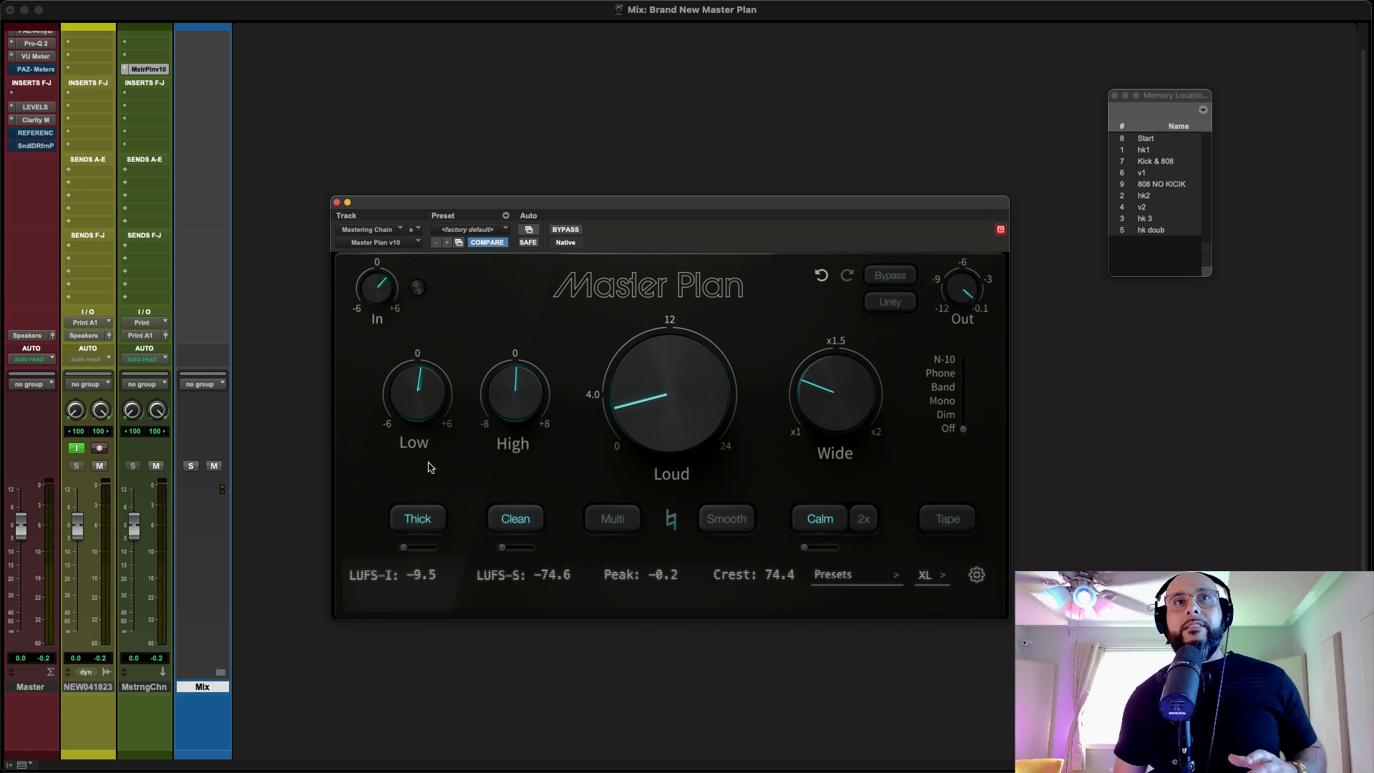
Step: Turn off input monitoring on the NEW041823 track and solo that track
mouse_move(504, 405)
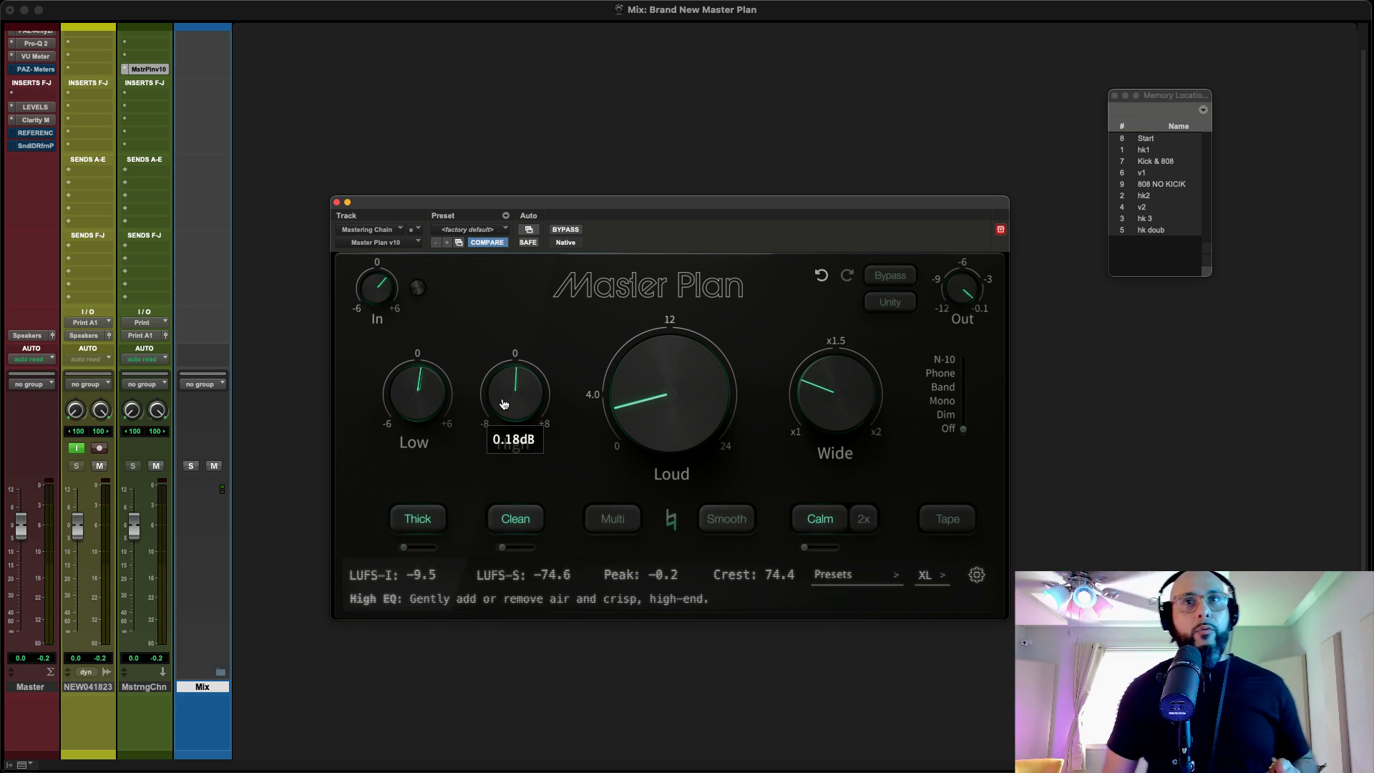
left_click(83, 449)
left_click(76, 465)
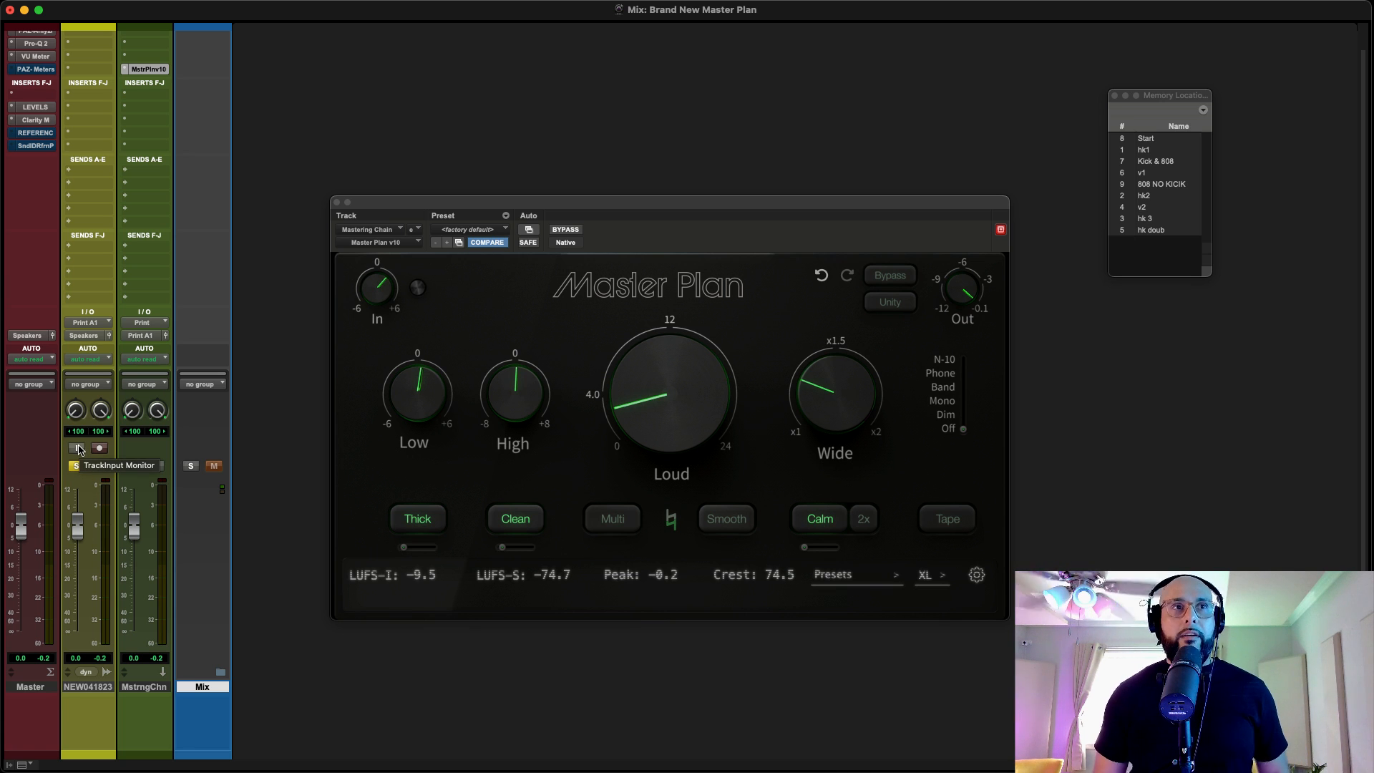
Step: Unsolo the NEW041823 track and turn its input monitoring back on to hear the live master chain
left_click(77, 467)
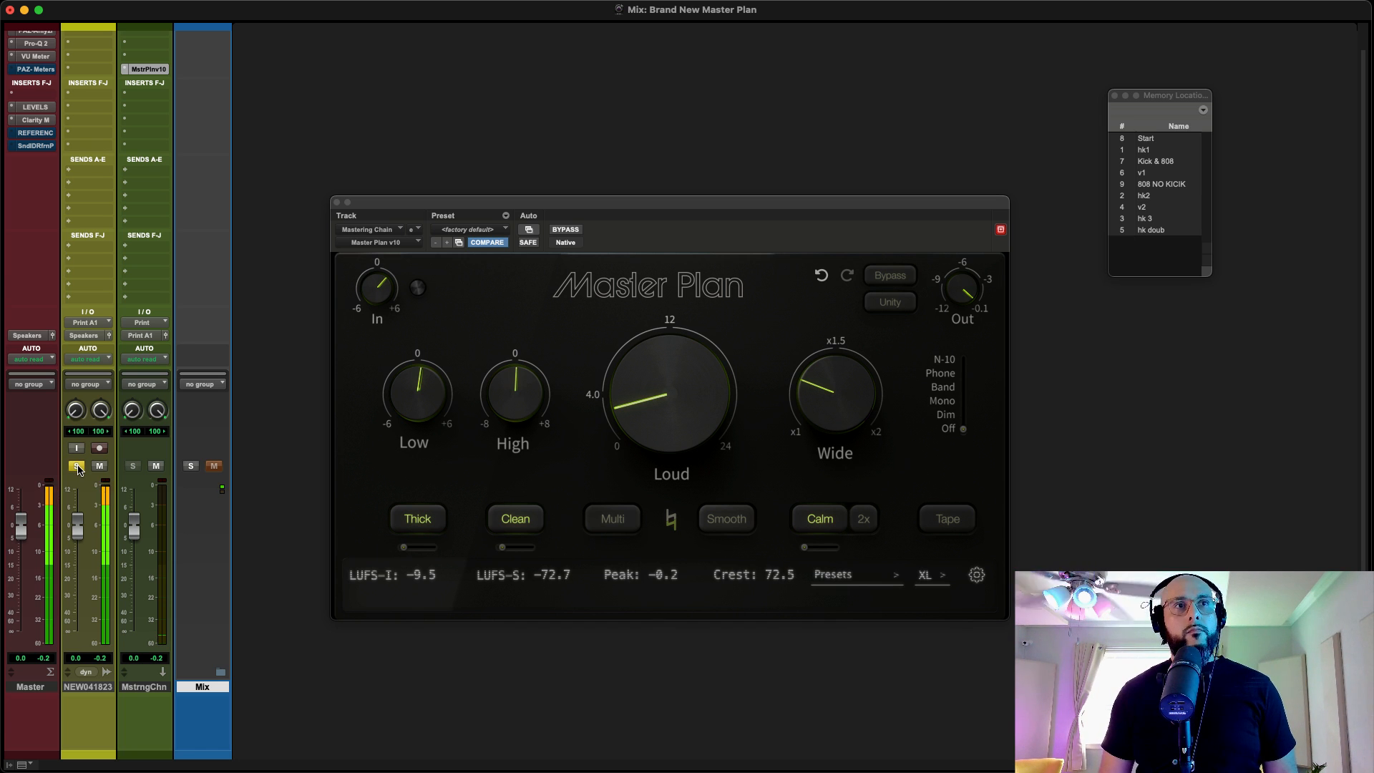
left_click(76, 466)
left_click(76, 447)
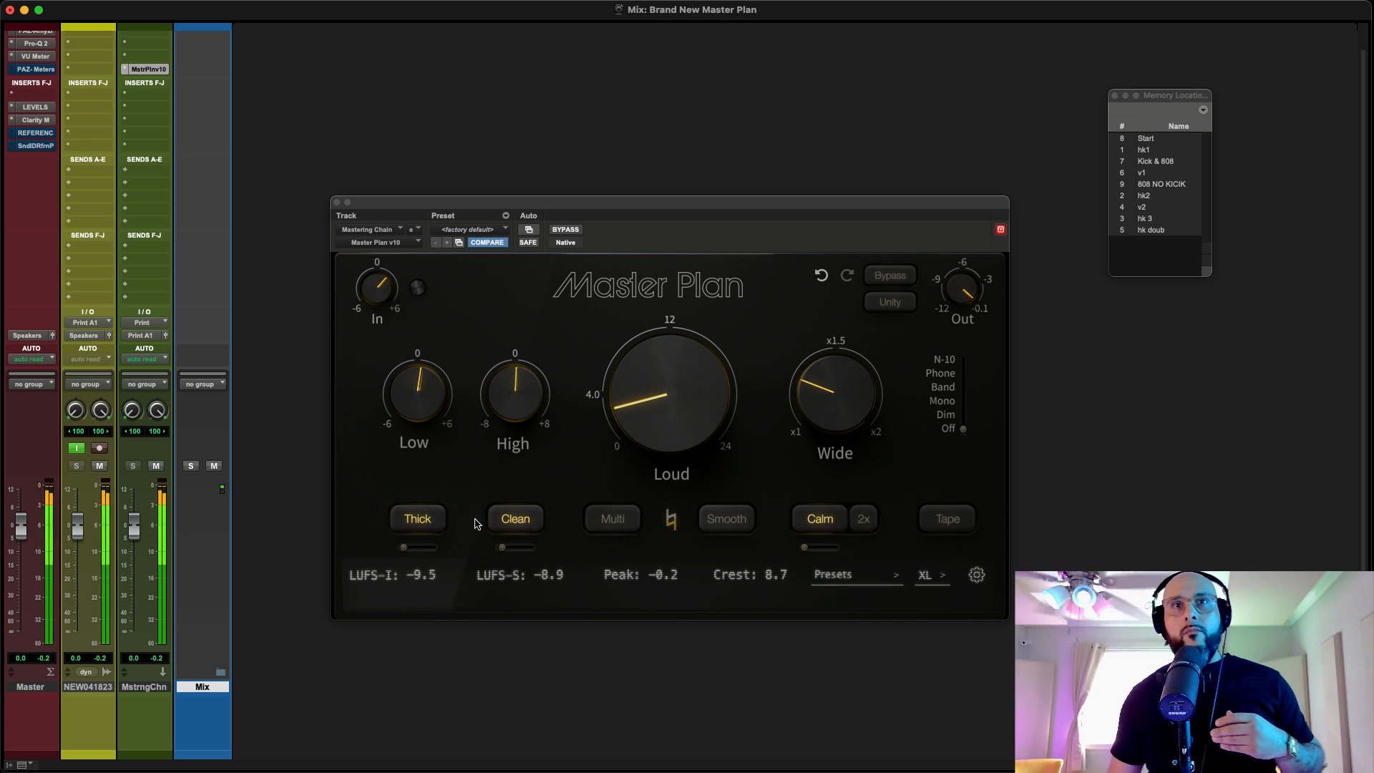
Step: Raise the Calm amount to about 8% and toggle its 2x option on and off to audition it
mouse_move(806, 551)
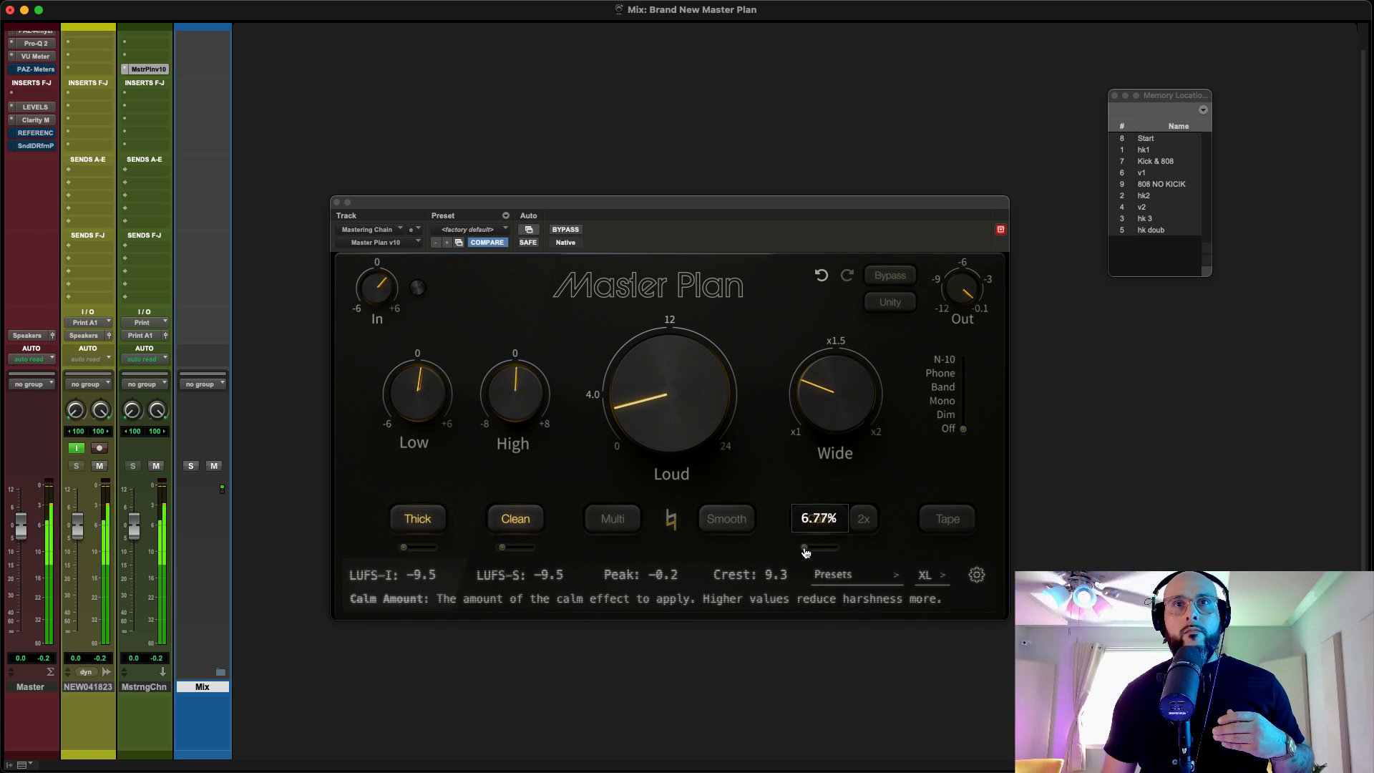
scroll(806, 552, "up", 2)
left_click(806, 552)
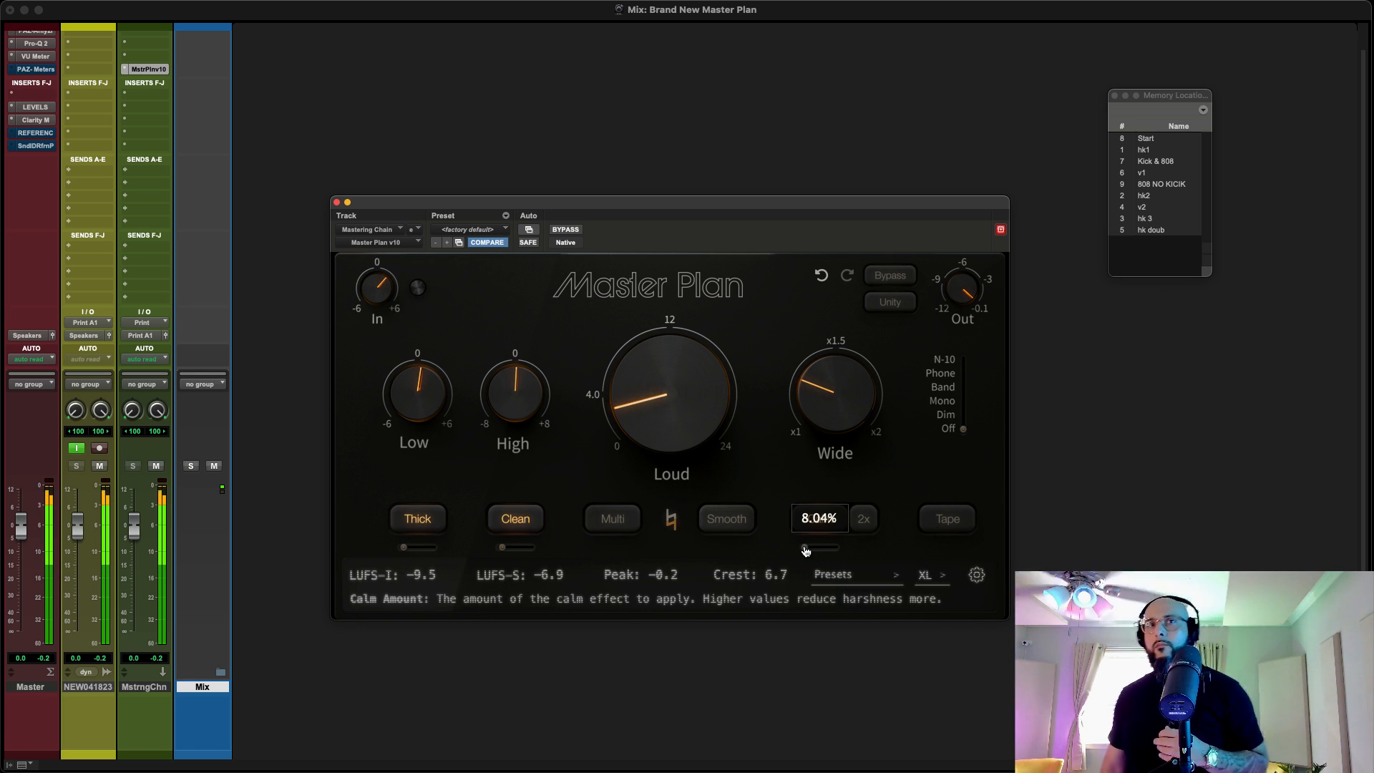
left_click(872, 523)
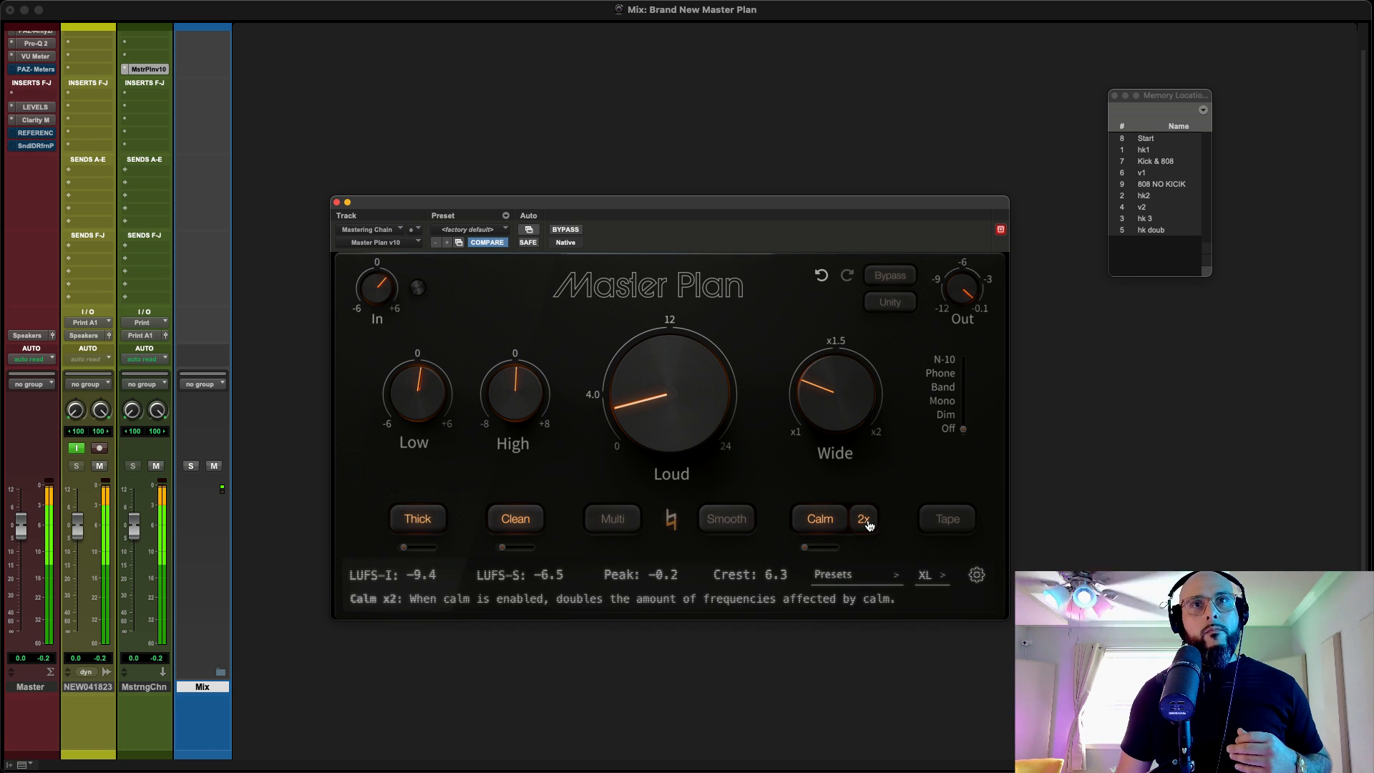
left_click(868, 524)
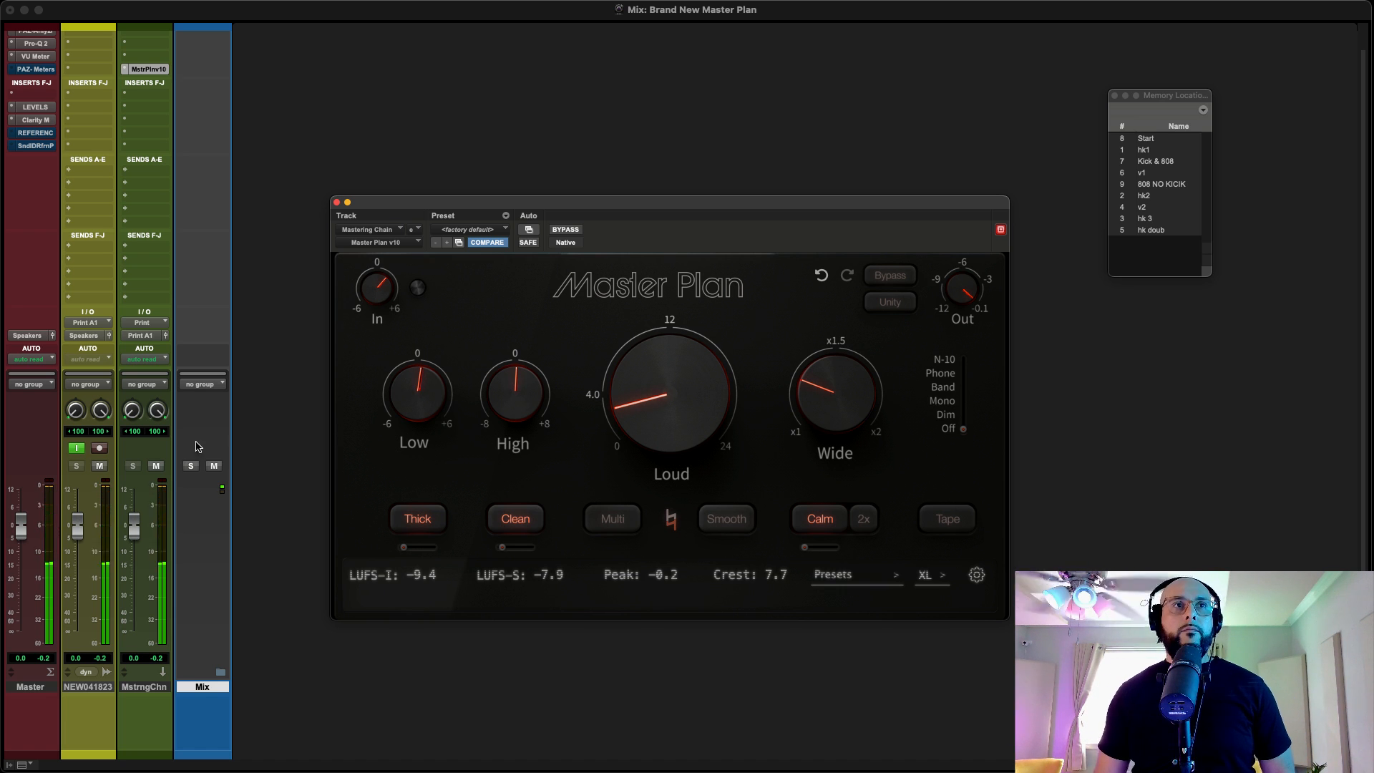
Step: Switch the NEW041823 track from input monitoring to solo, and briefly toggle Master Plan's Multi mode on and off
left_click(77, 449)
left_click(76, 465)
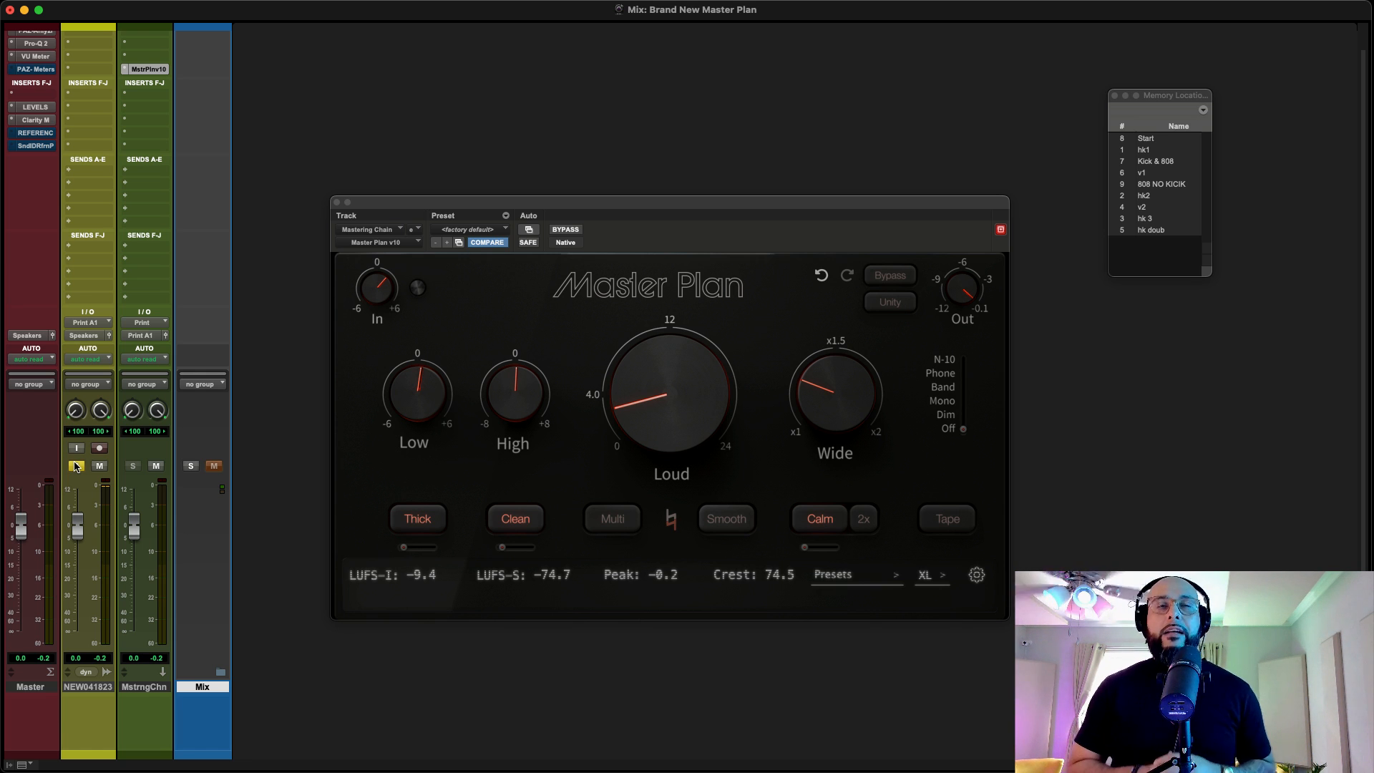
left_click(603, 520)
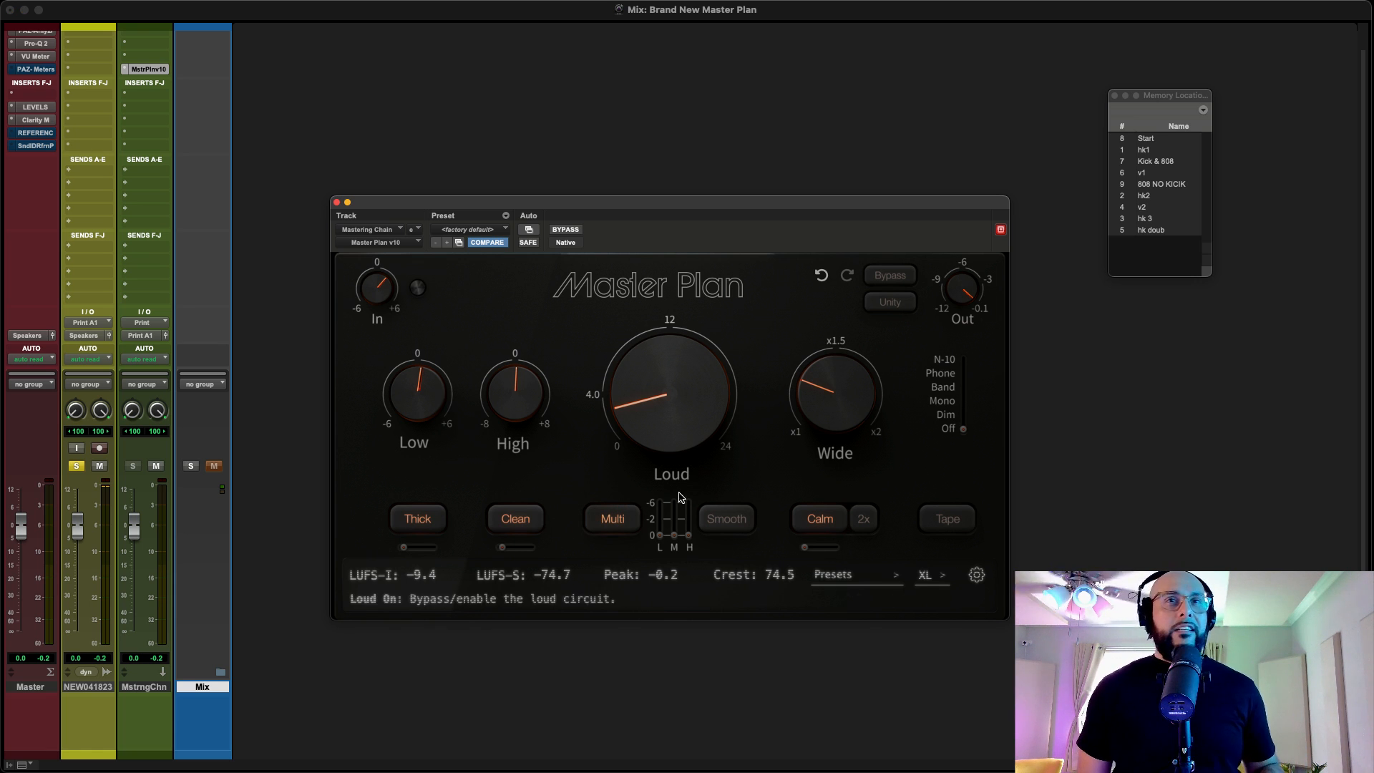
left_click(620, 519)
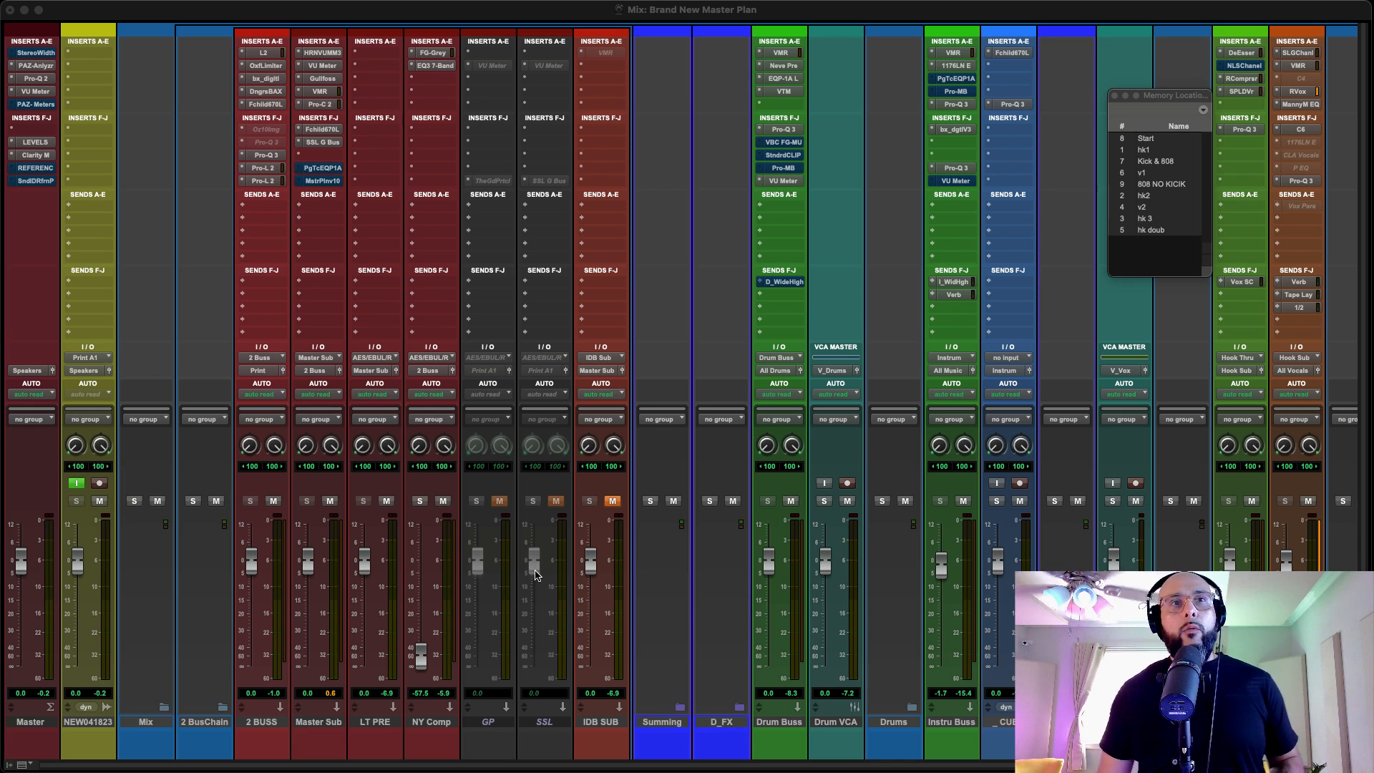
Step: Select the Master Sub track and arrange its PuigTec EQP1A and Master Plan inserts side by side
left_click(327, 722)
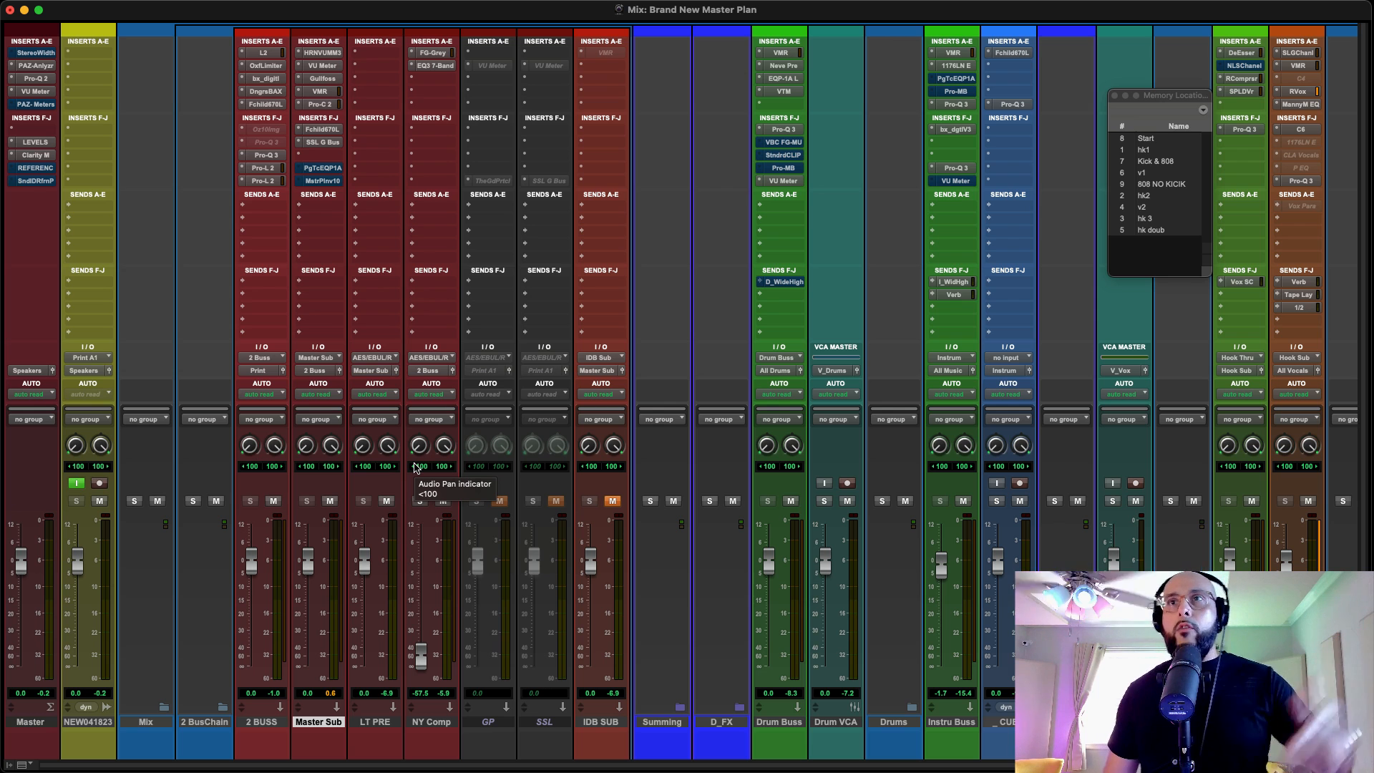
left_click(320, 167)
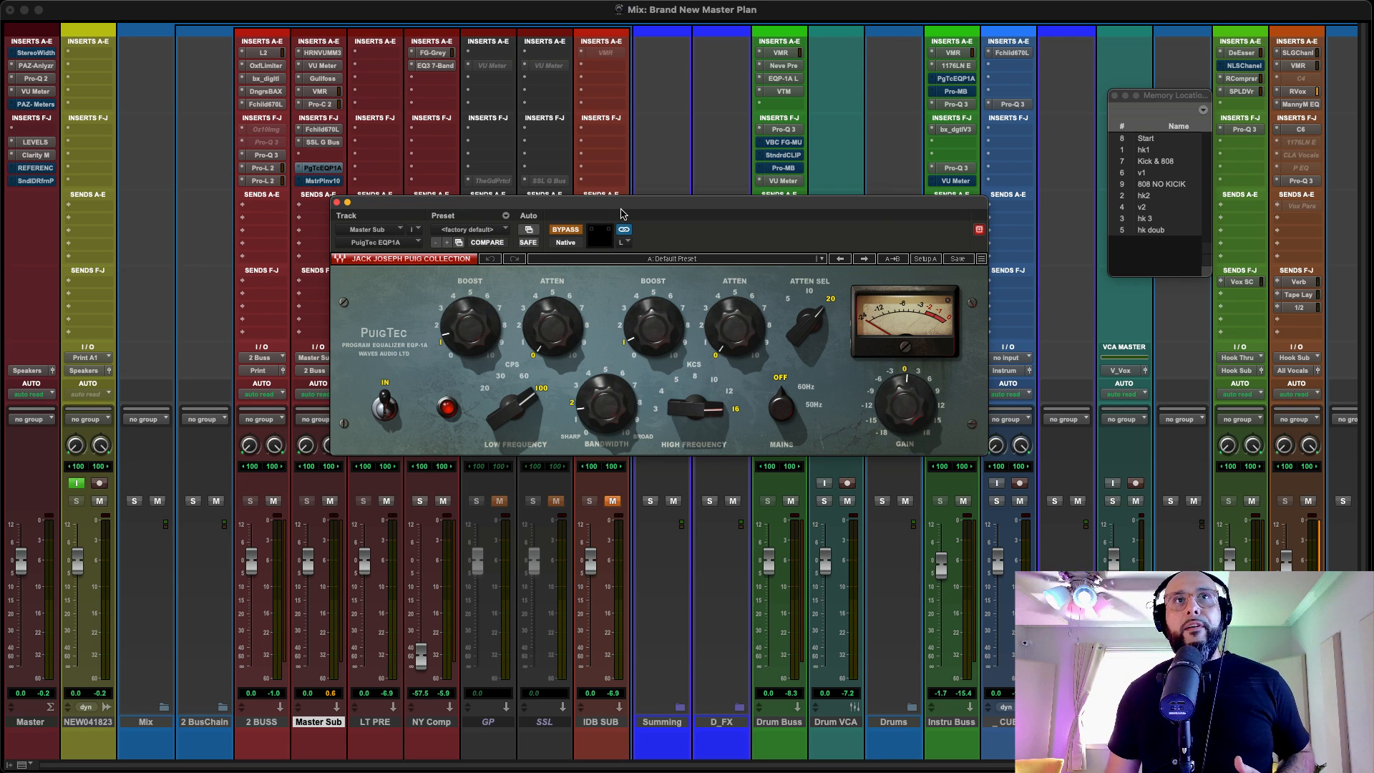
left_click_drag(848, 208, 959, 251)
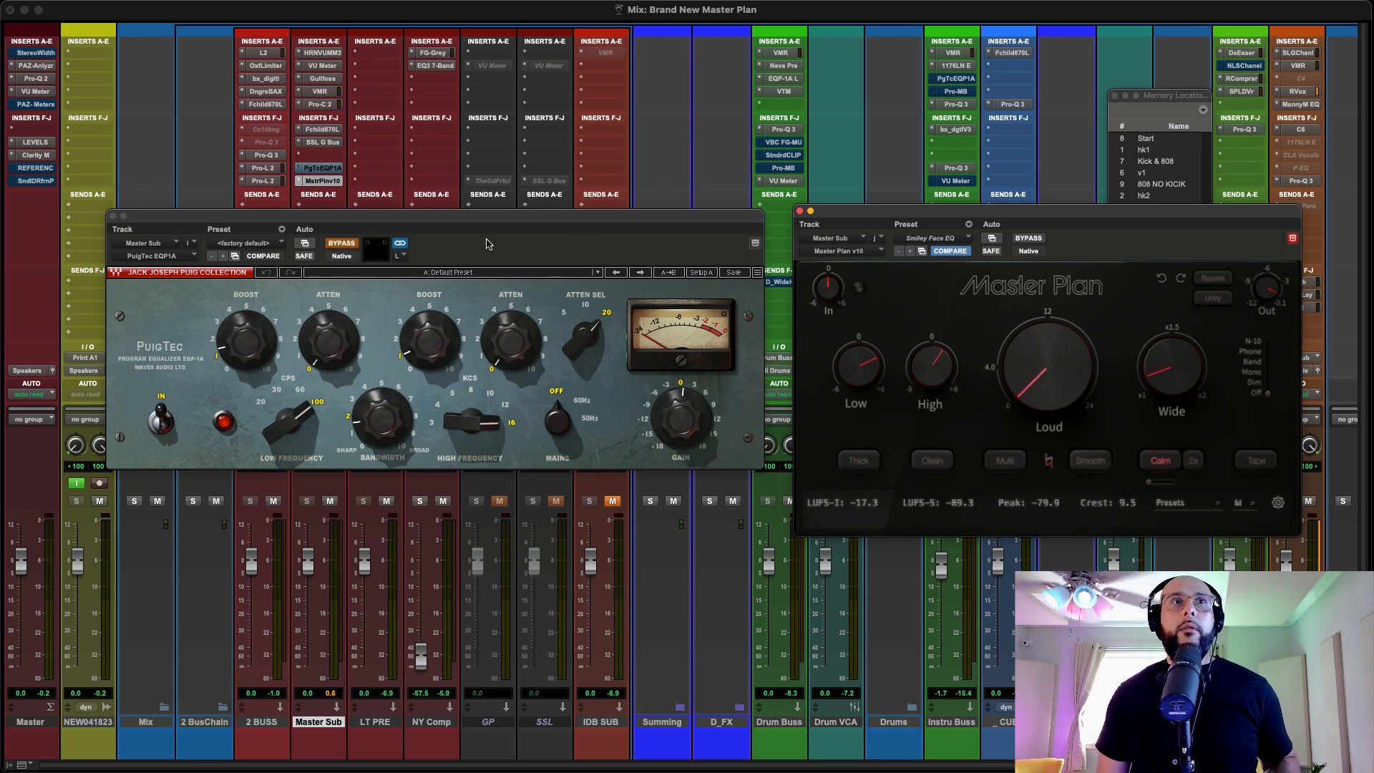
Step: Engage the PuigTec EQP1A, bypass Master Plan on the Master Sub, and start playback
left_click(336, 243)
left_click(1028, 238)
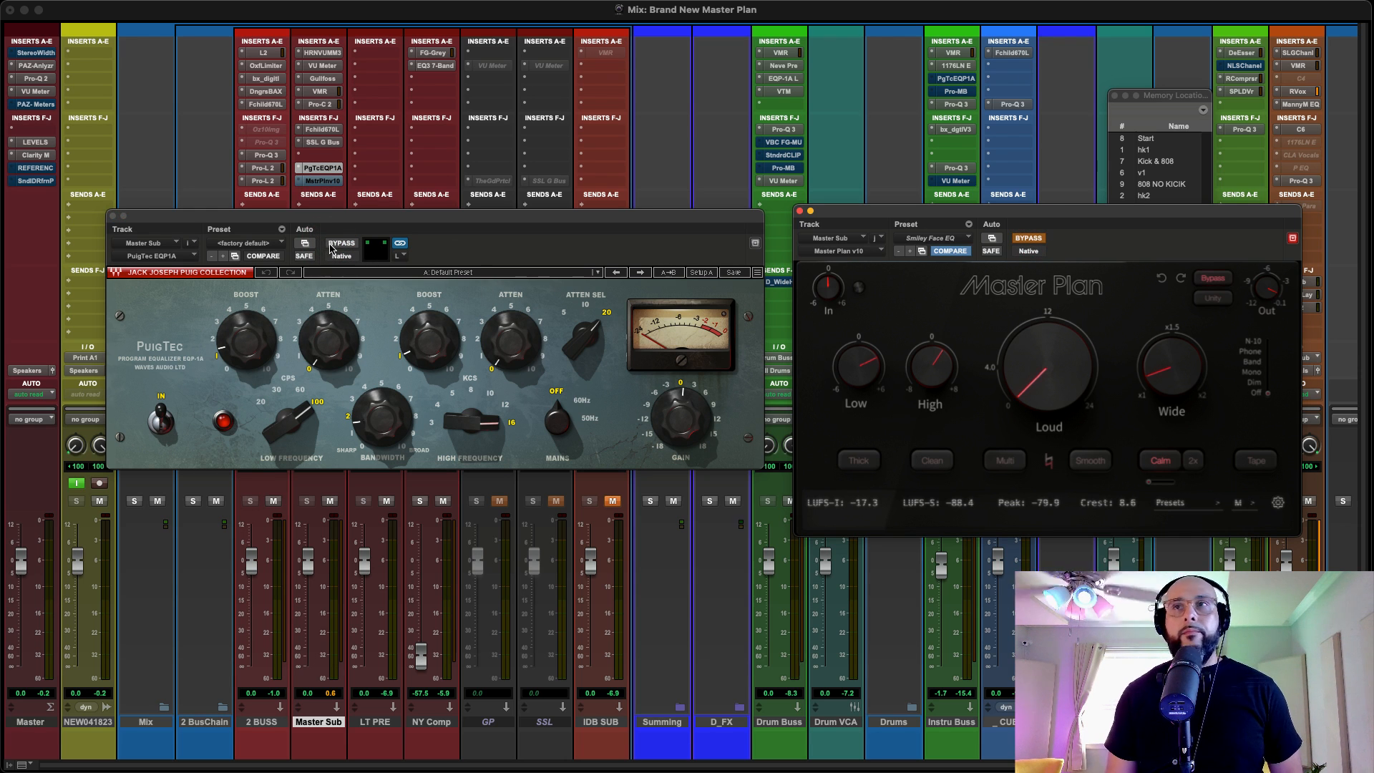
key("space")
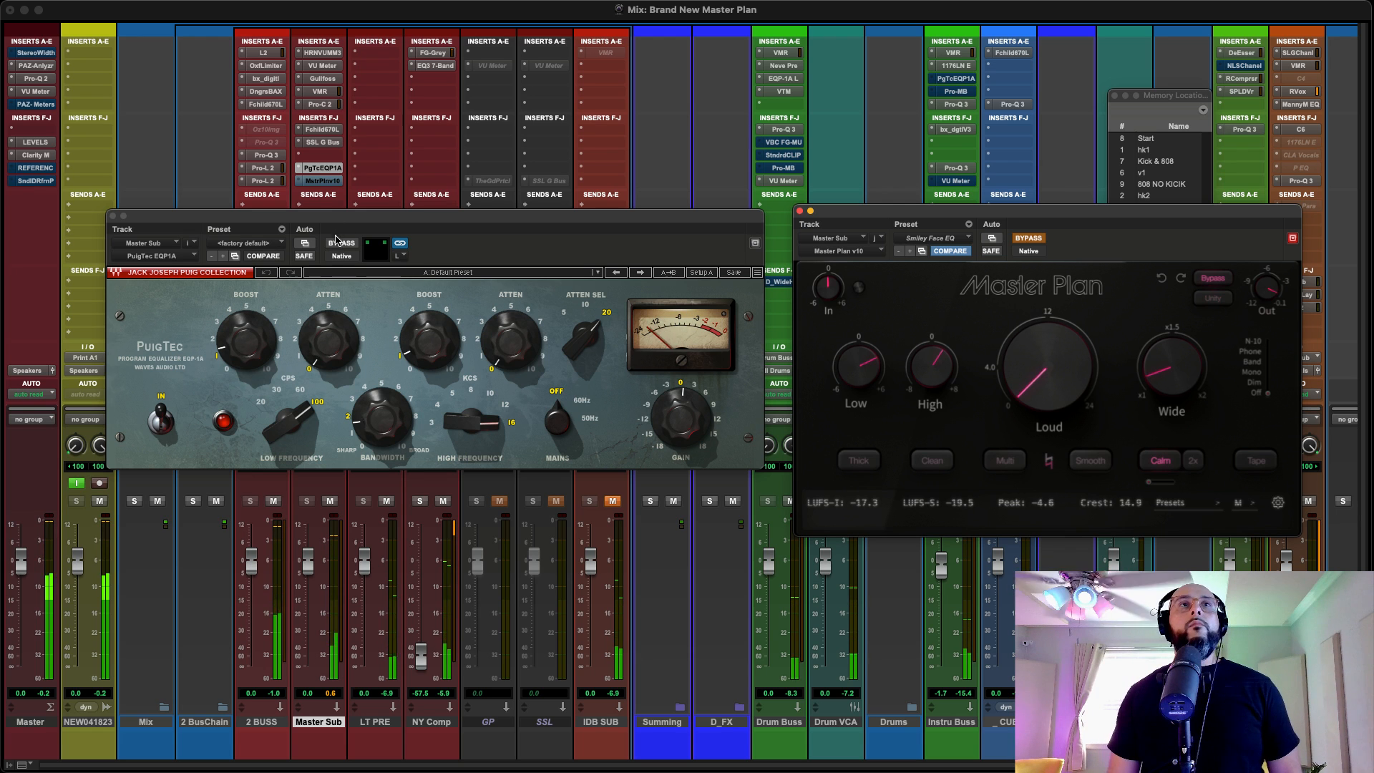
Step: Alternate bypass between the PuigTec EQP1A and Master Plan during playback to compare the two EQs, ending with Master Plan active
left_click(341, 243)
left_click(322, 181, "super")
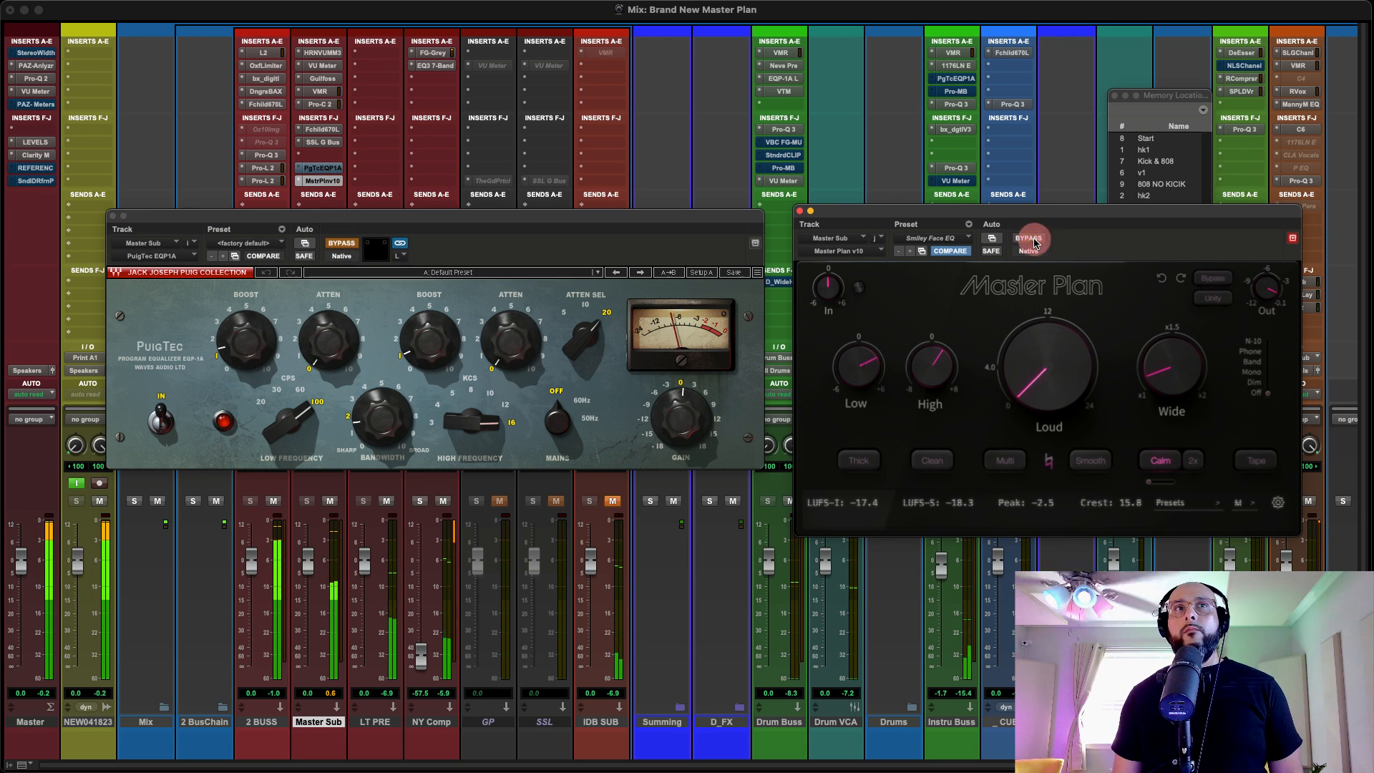
left_click(322, 181, "super")
left_click(322, 168, "super")
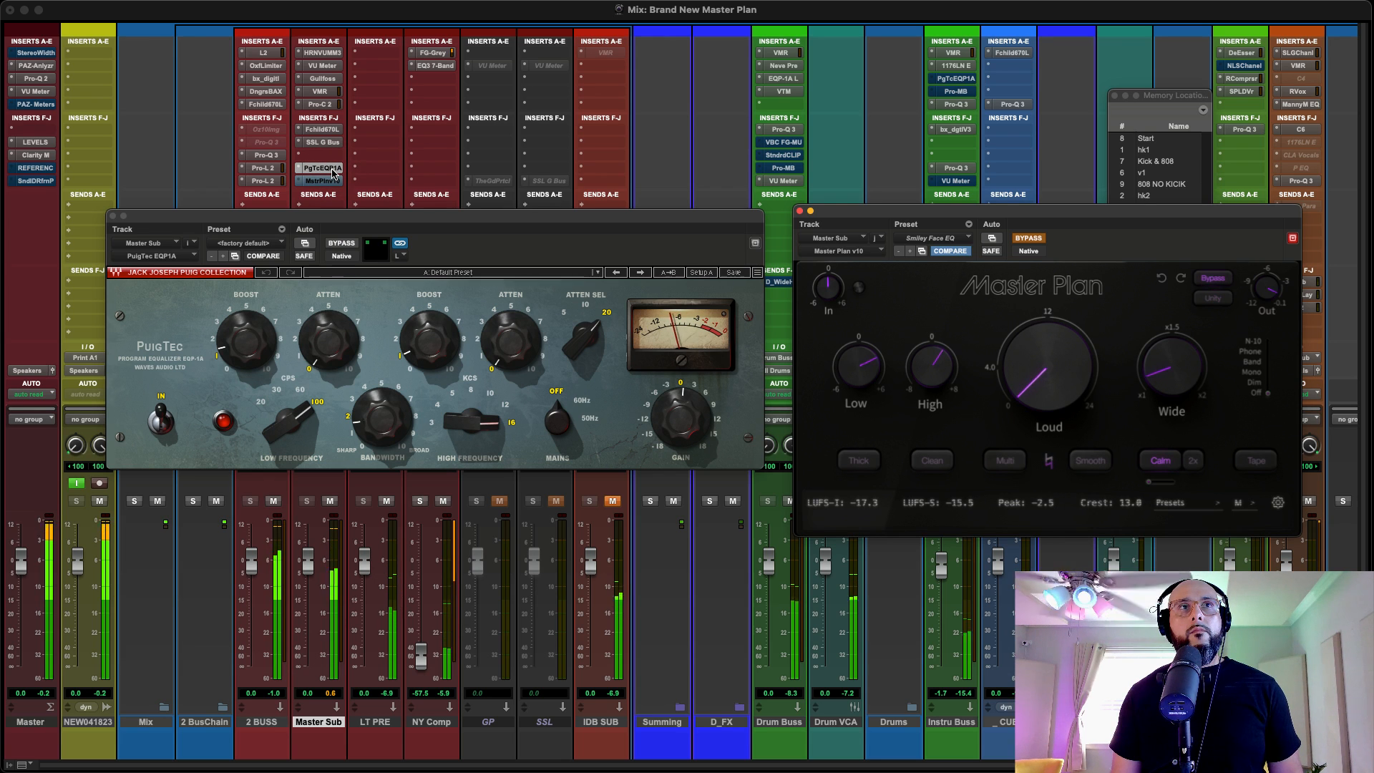
left_click(333, 169, "super")
left_click(333, 181, "super")
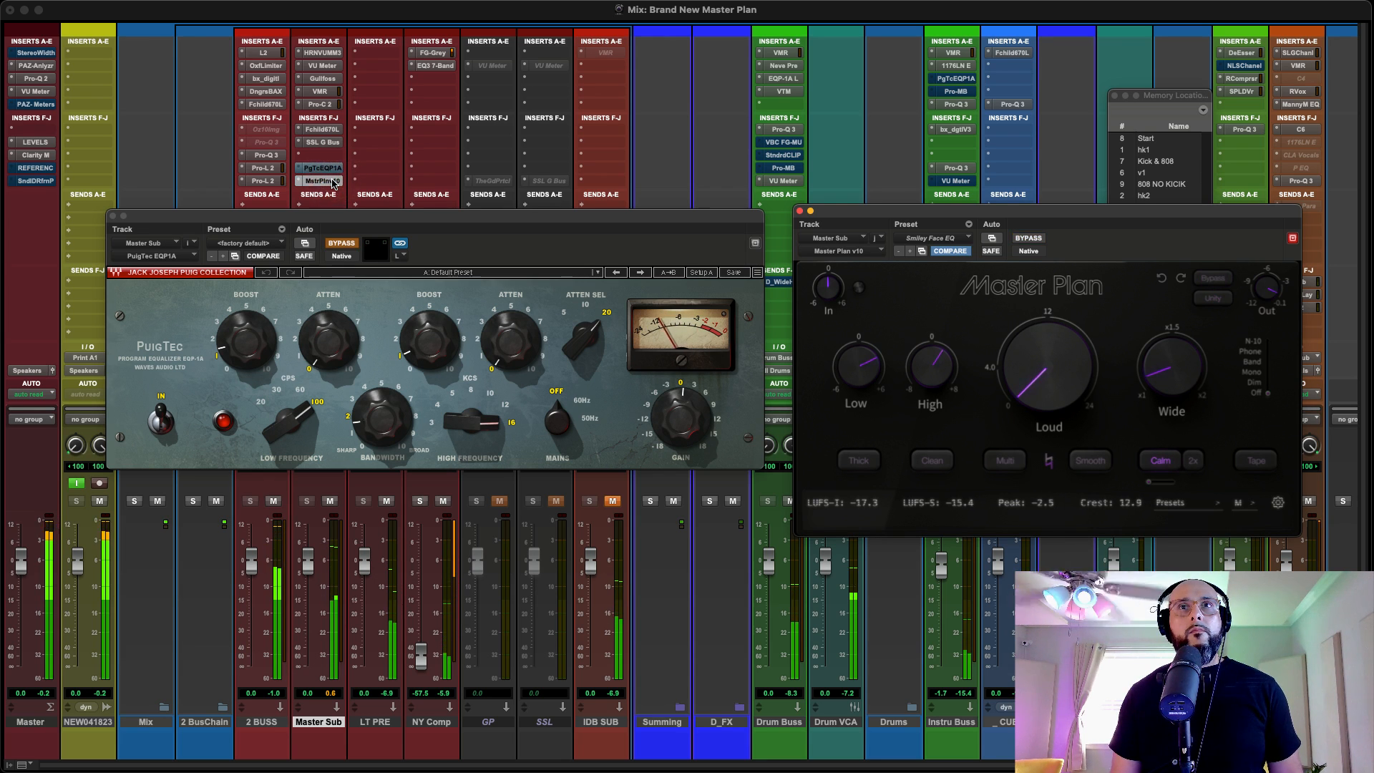
left_click(332, 182, "super")
left_click(332, 172, "super")
left_click(333, 168, "super")
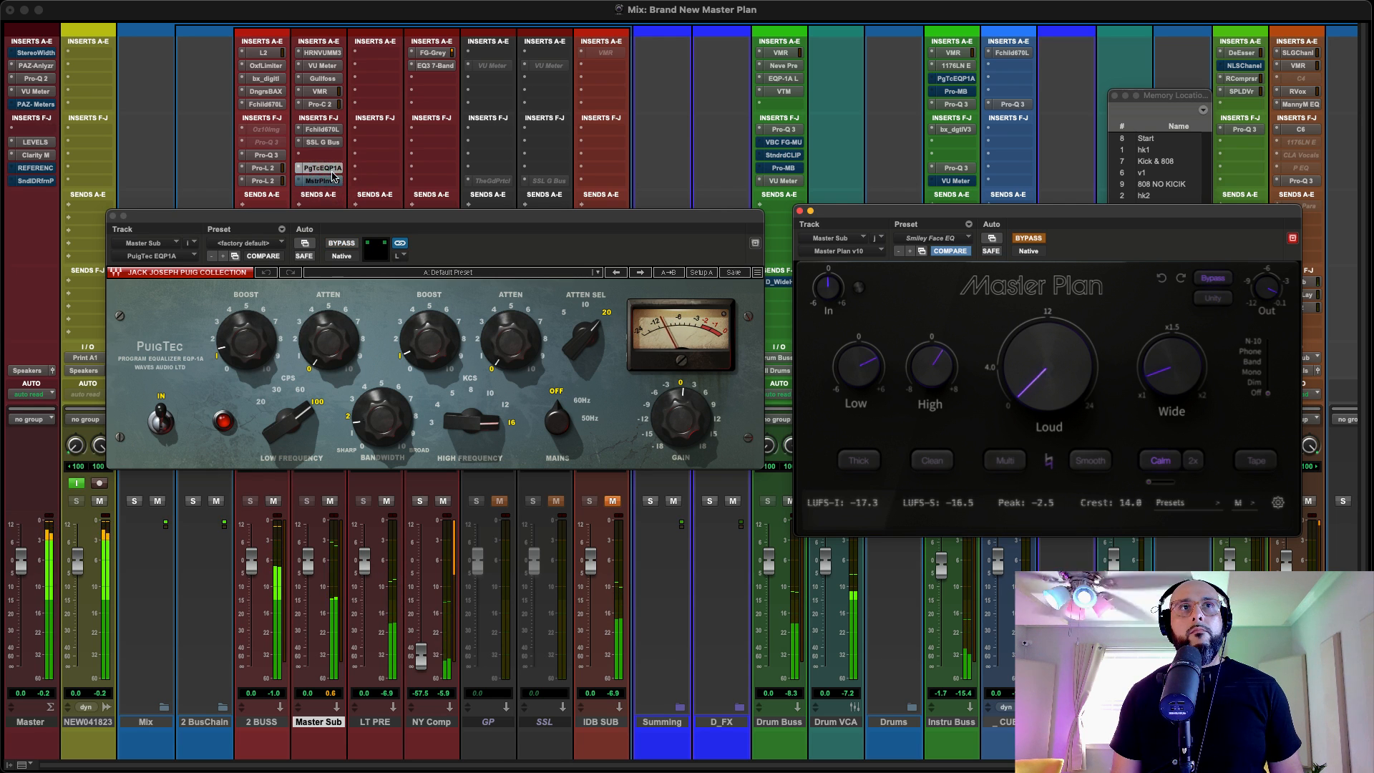
left_click(329, 183, "super")
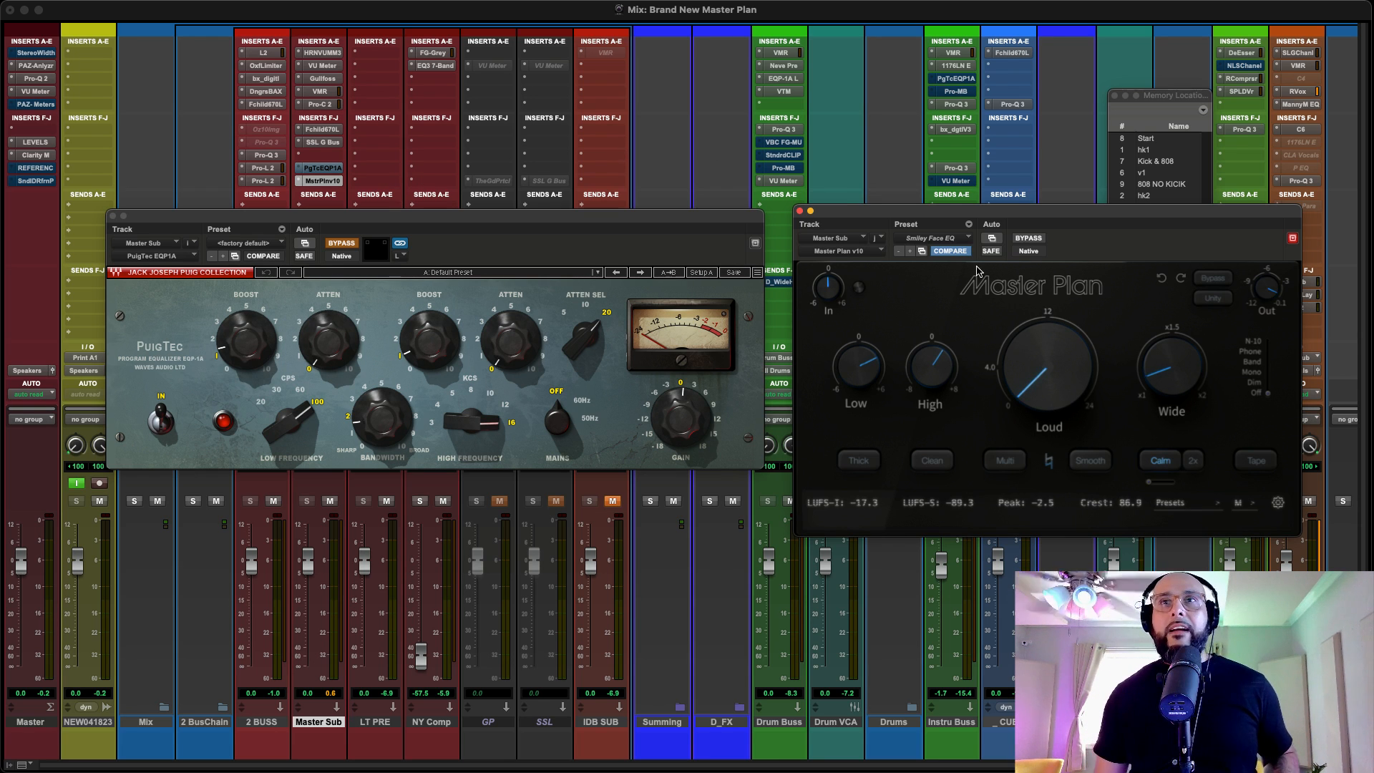
Step: Examine the Wide, Calm and High controls of the Master Plan instance on the Master Sub
mouse_move(1166, 384)
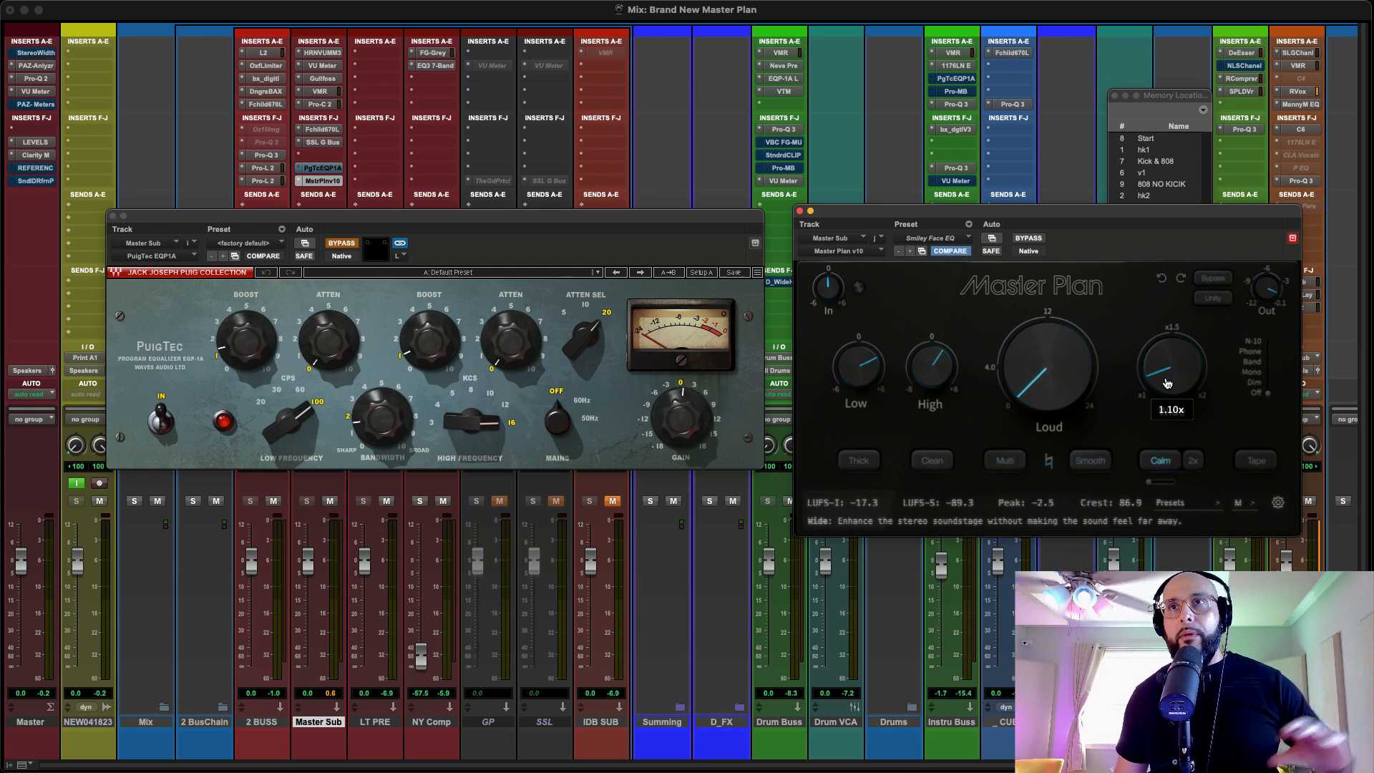
mouse_move(1166, 466)
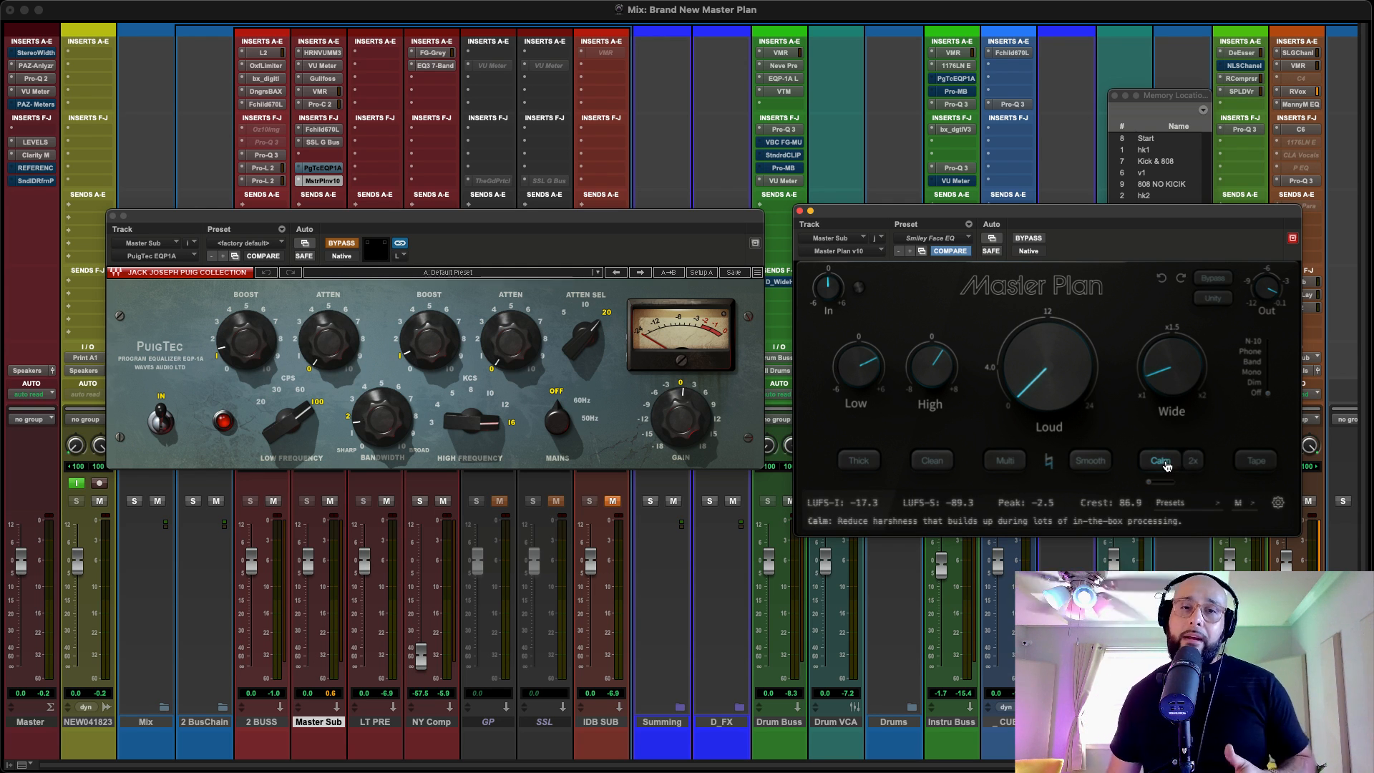
left_click(1160, 462)
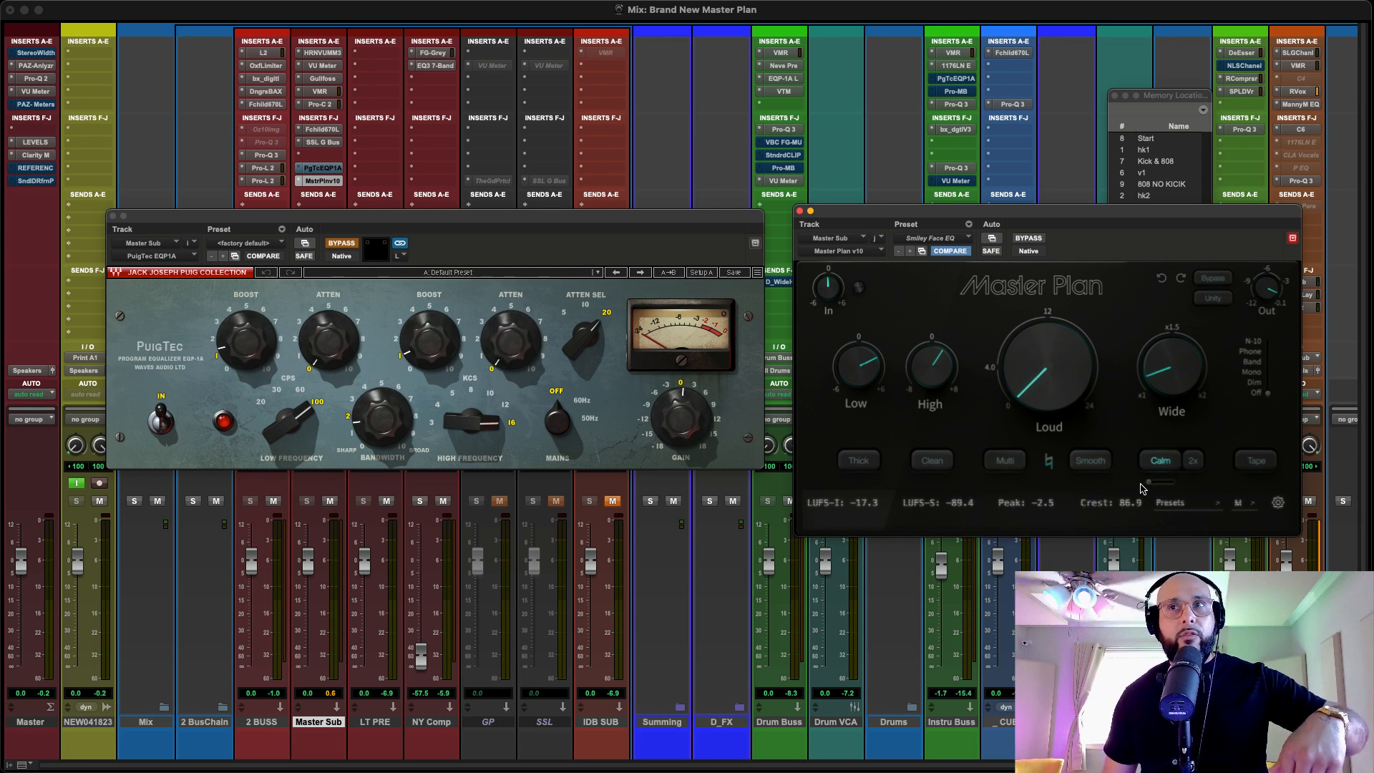
mouse_move(945, 370)
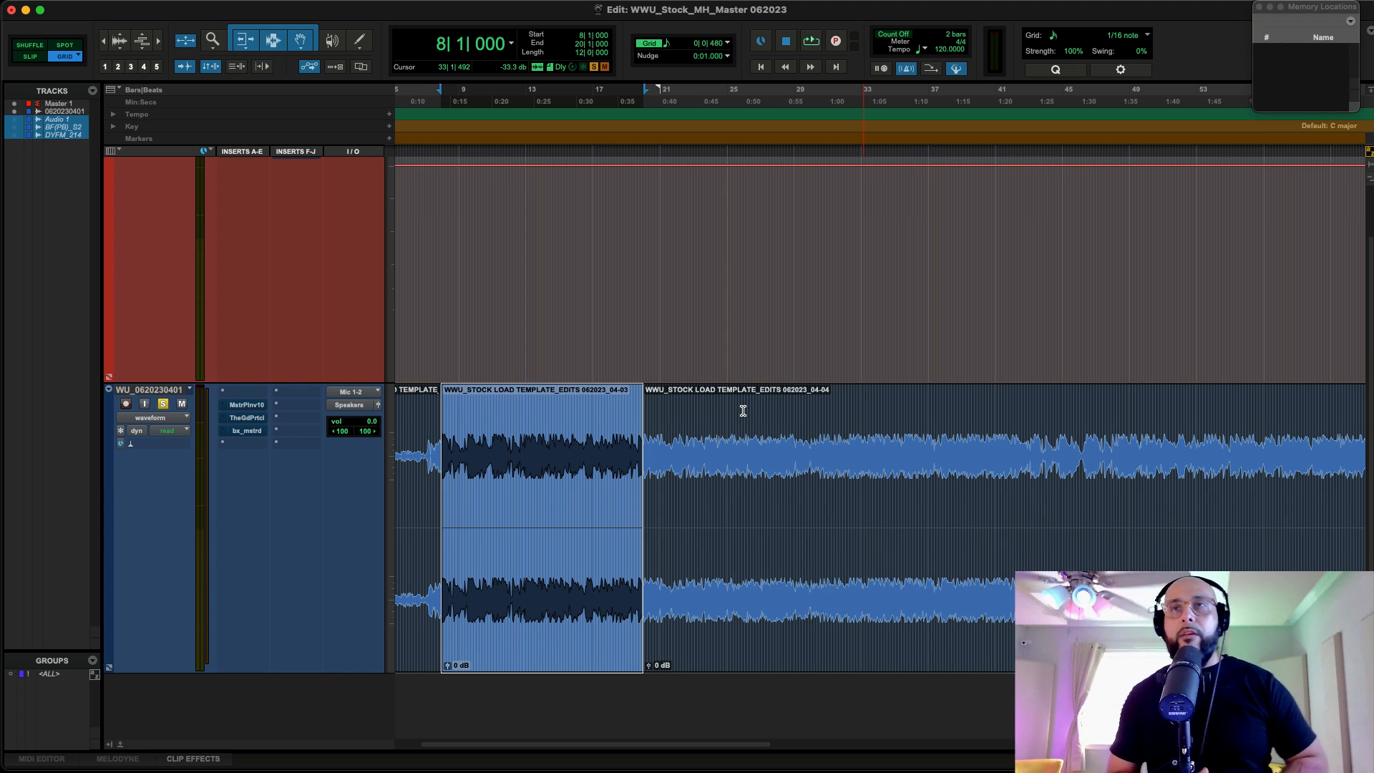
Step: Play the selected clip from bar 8 in the WWU_Stock_MH_Master 062023 session with the bx_mstrd insert engaged
key("e")
key("space")
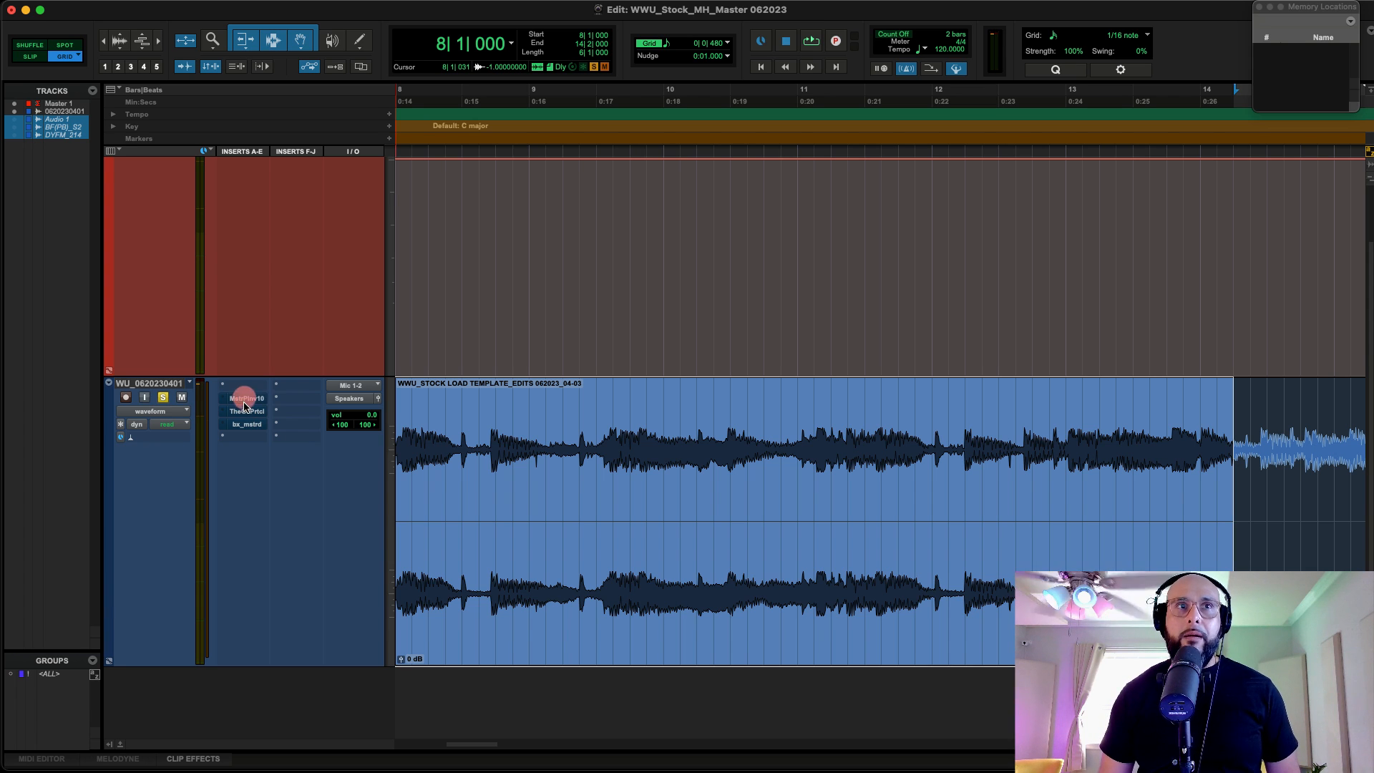
key("space")
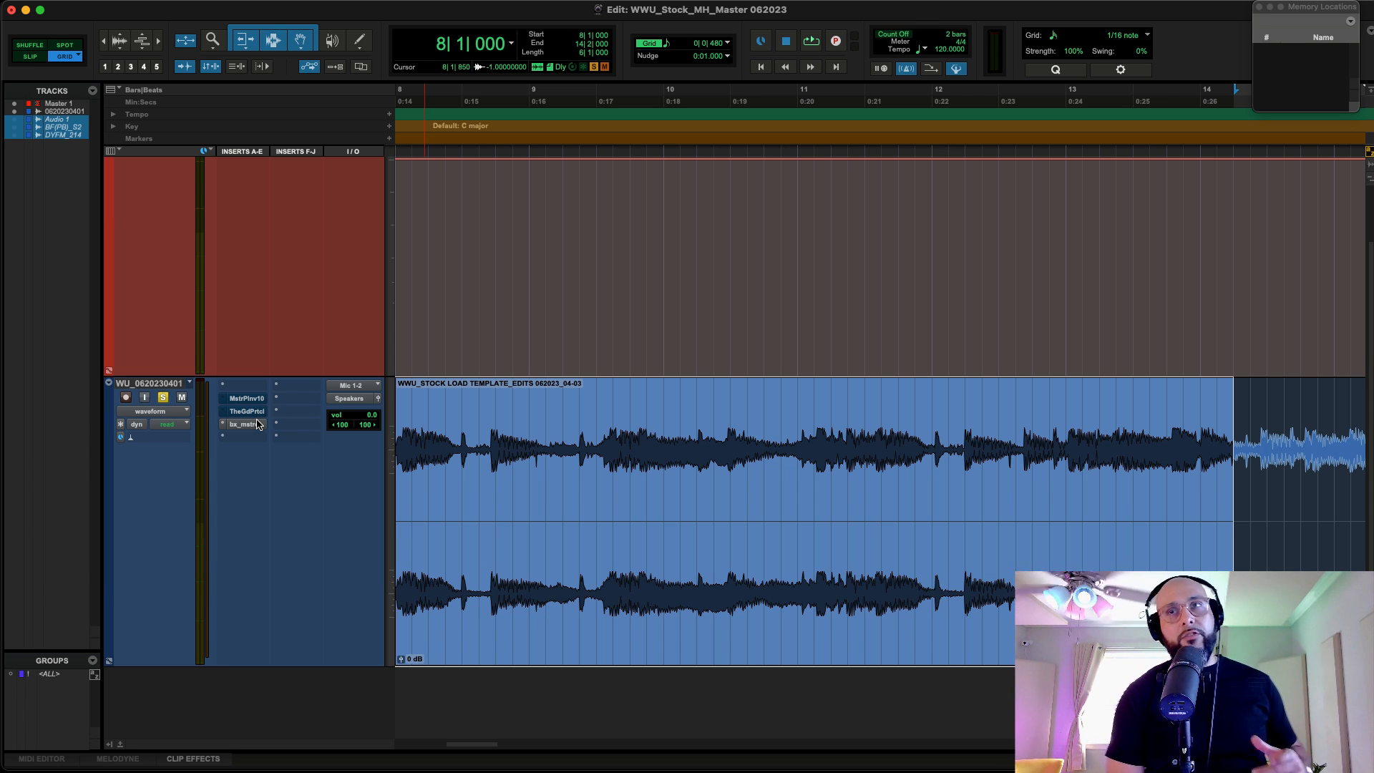
key("space")
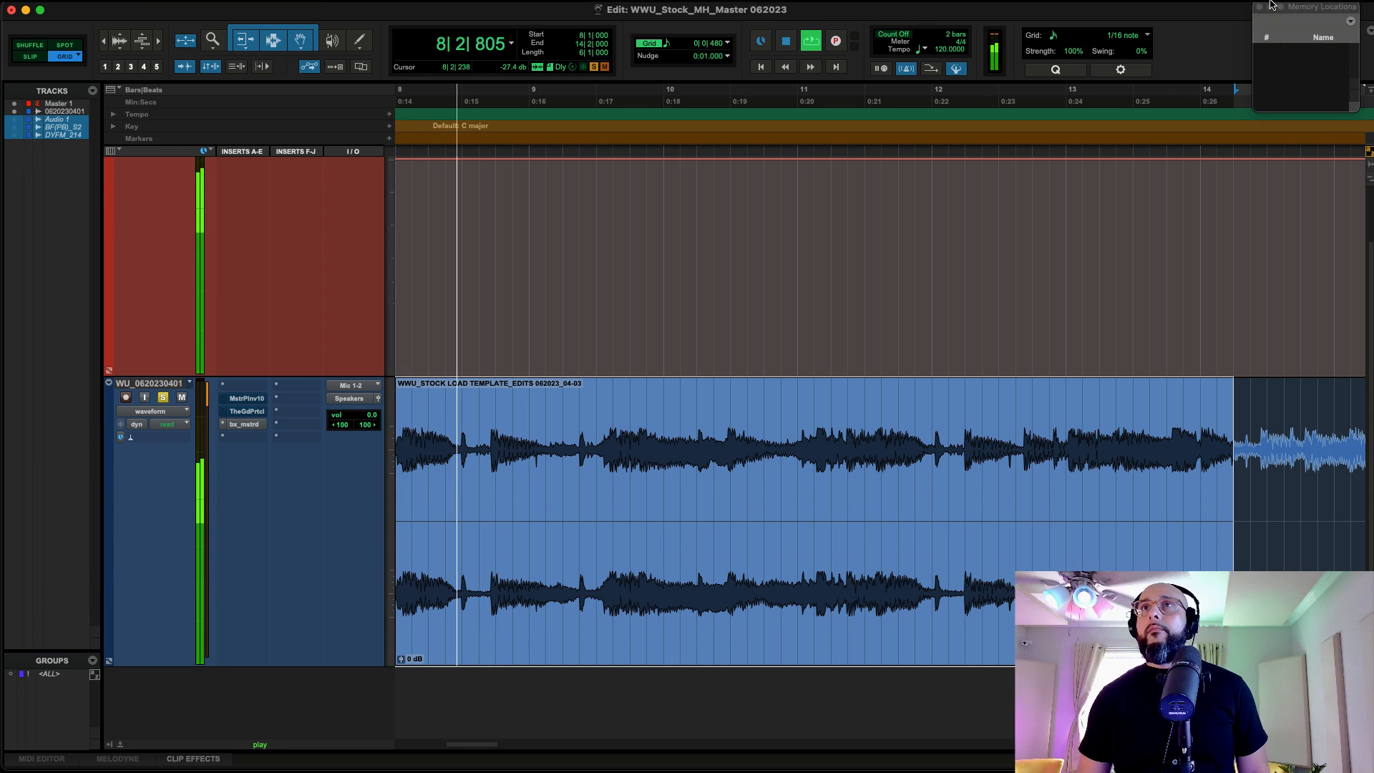